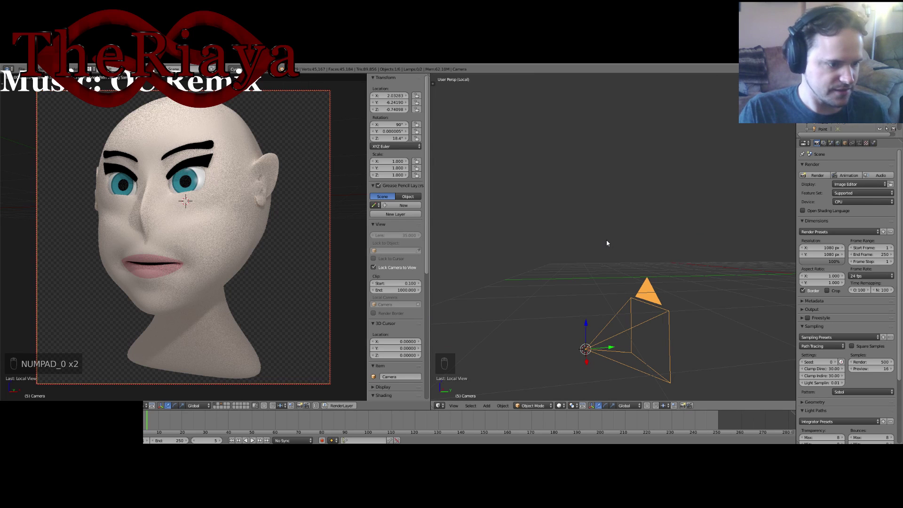
Revert the scene to its original state through the undo history.
key(ctrl+alt+z)
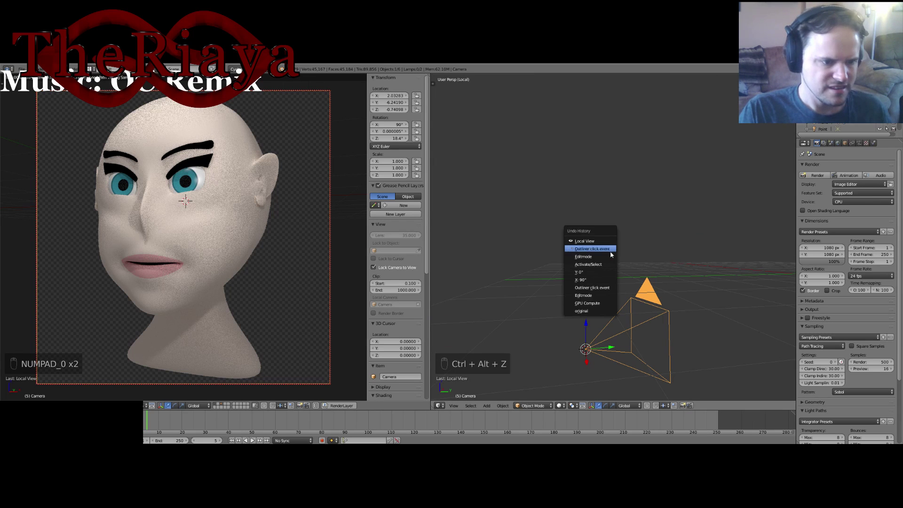
click(590, 310)
middle_drag(640, 262, 654, 287)
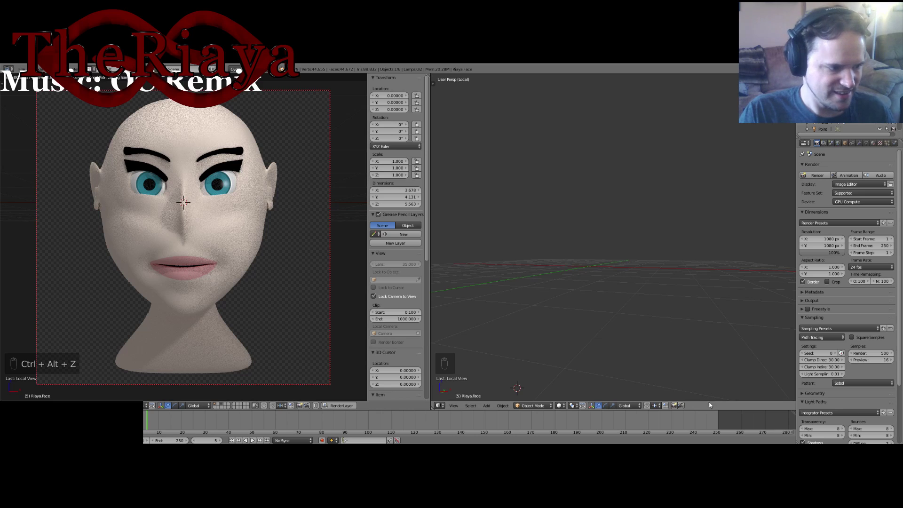
click(560, 405)
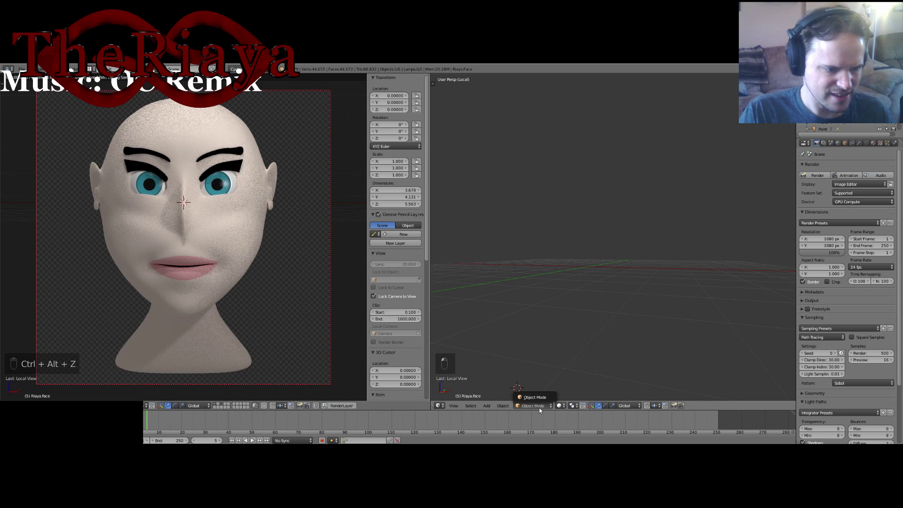
mouse_move(564, 407)
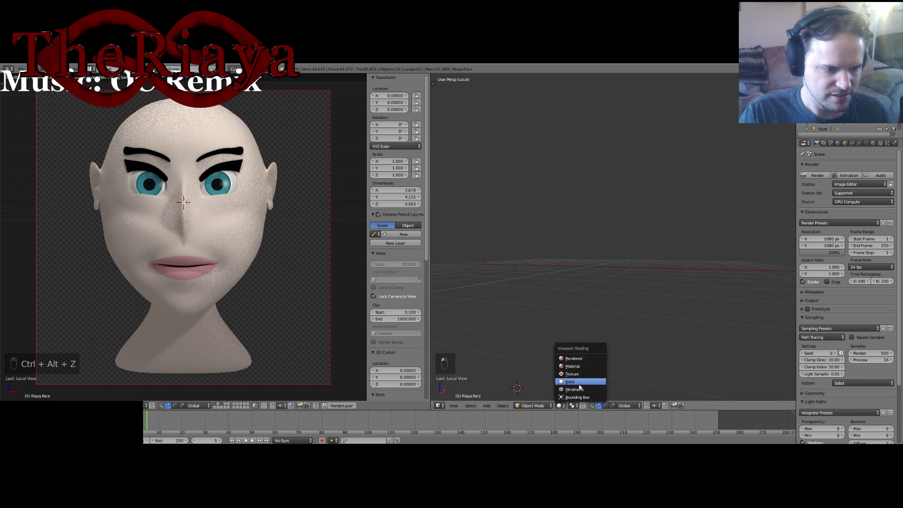
click(578, 383)
click(566, 407)
click(566, 409)
click(565, 409)
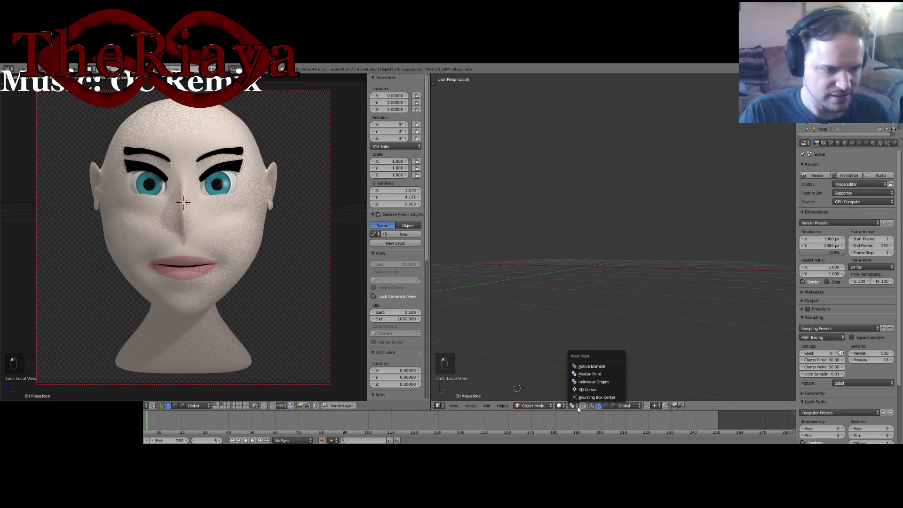
key(KP_0)
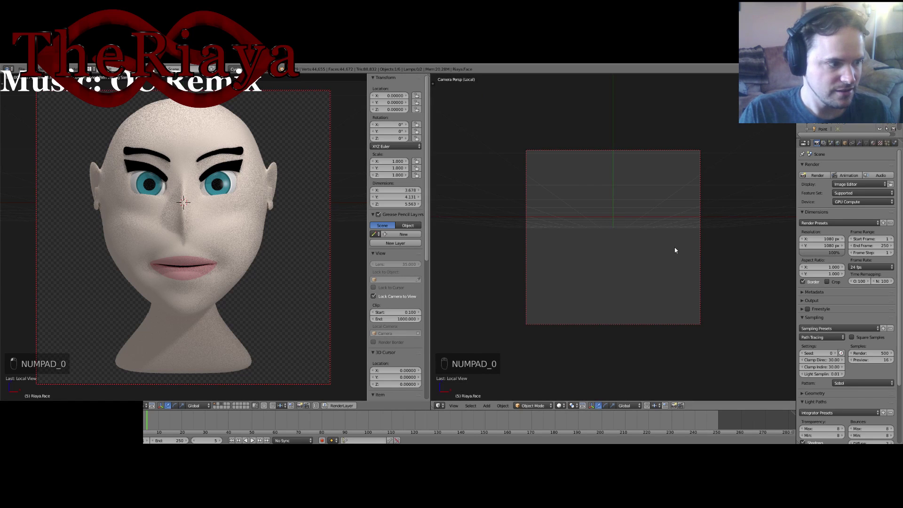
key(KP_0)
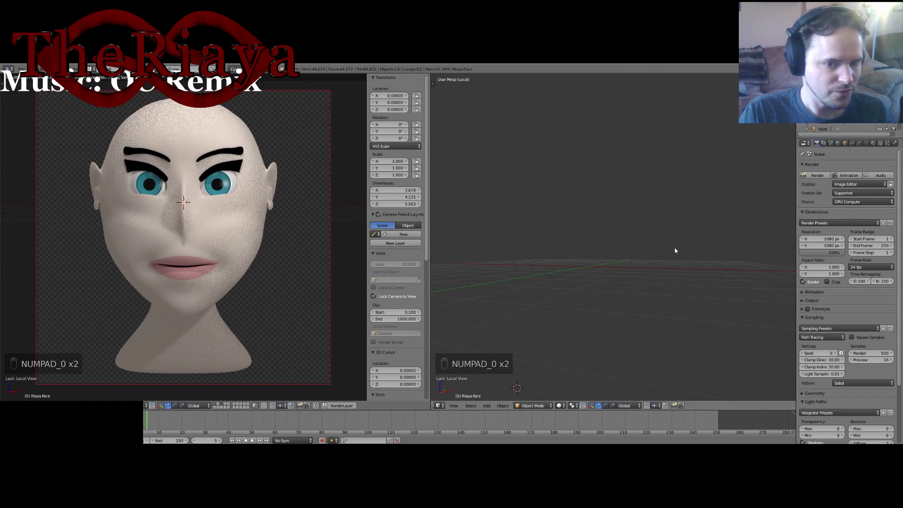
Set the render device to CPU.
click(848, 202)
click(848, 194)
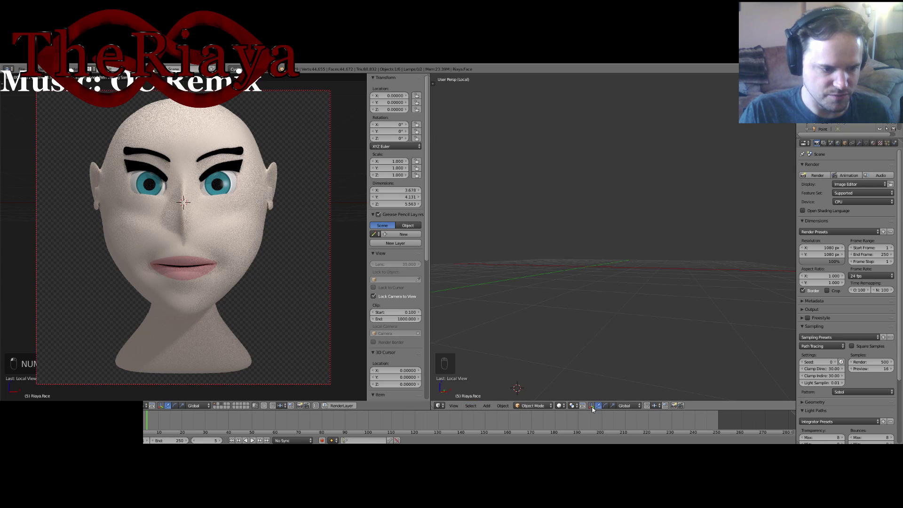
click(503, 405)
click(498, 407)
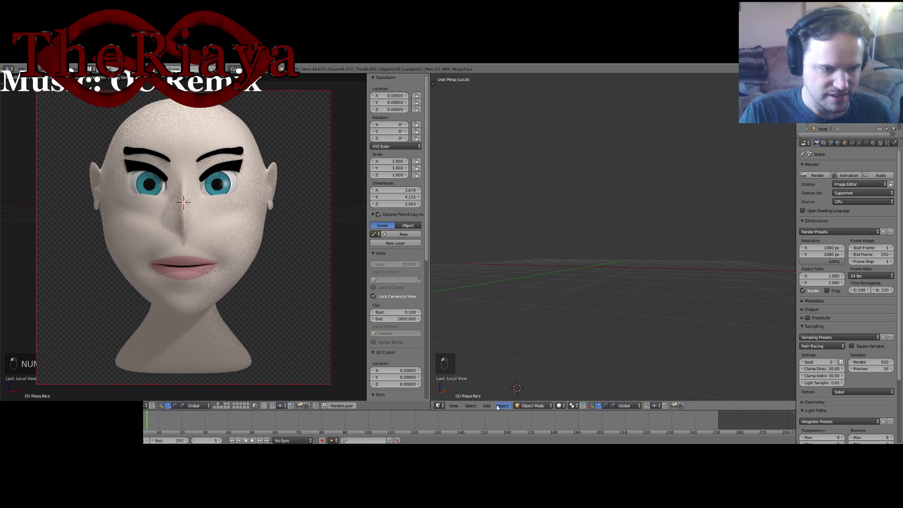
Set the camera viewport to Solid shading and replace the empty local-view viewport with a copy of it.
click(151, 406)
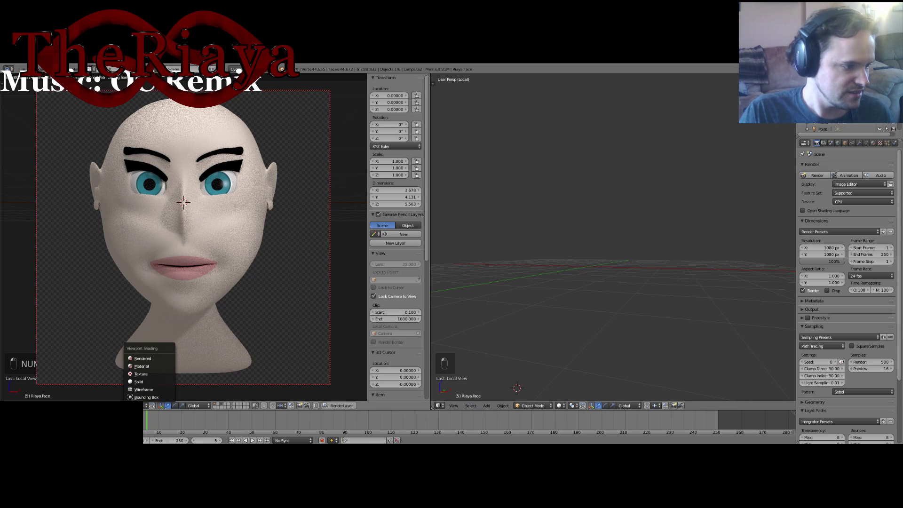
click(138, 381)
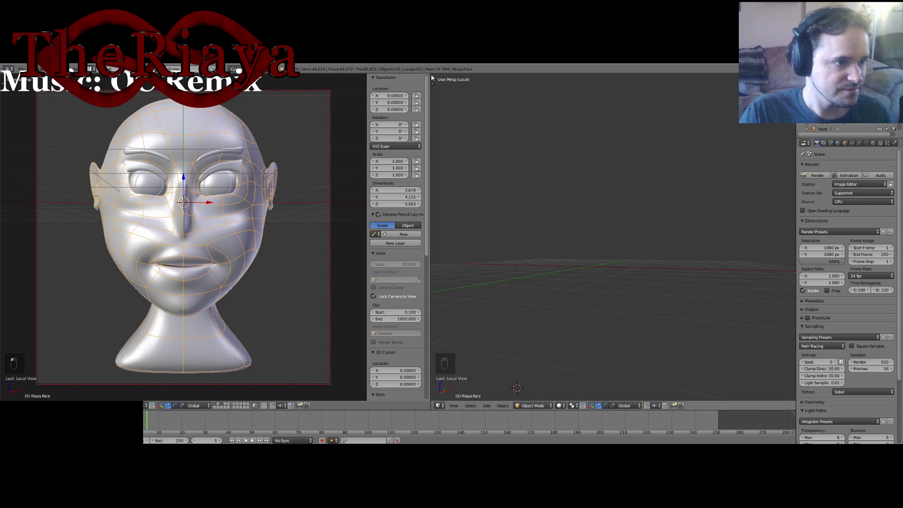
drag(429, 77, 704, 121)
drag(793, 77, 413, 99)
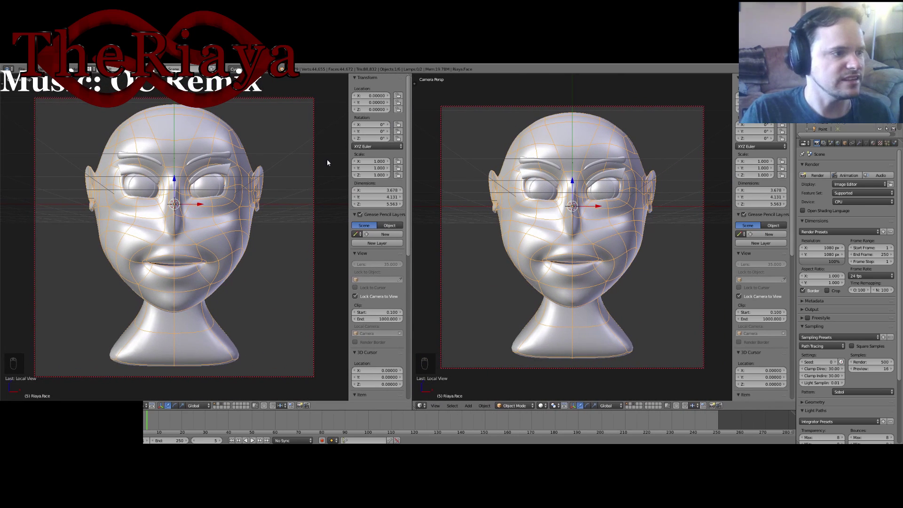
Hide the properties sidebar in the duplicated camera viewport and set the original viewport's shading to Rendered.
key(ctrl+alt+z)
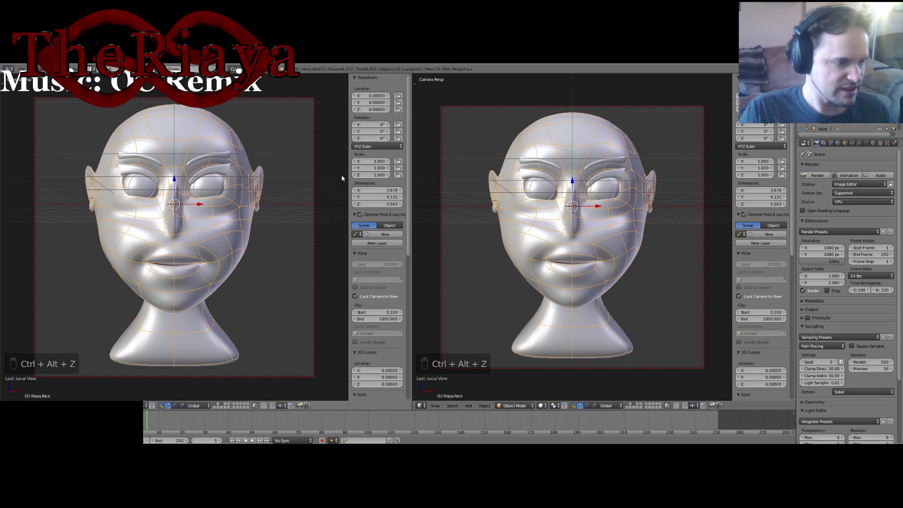
key(t)
key(t)
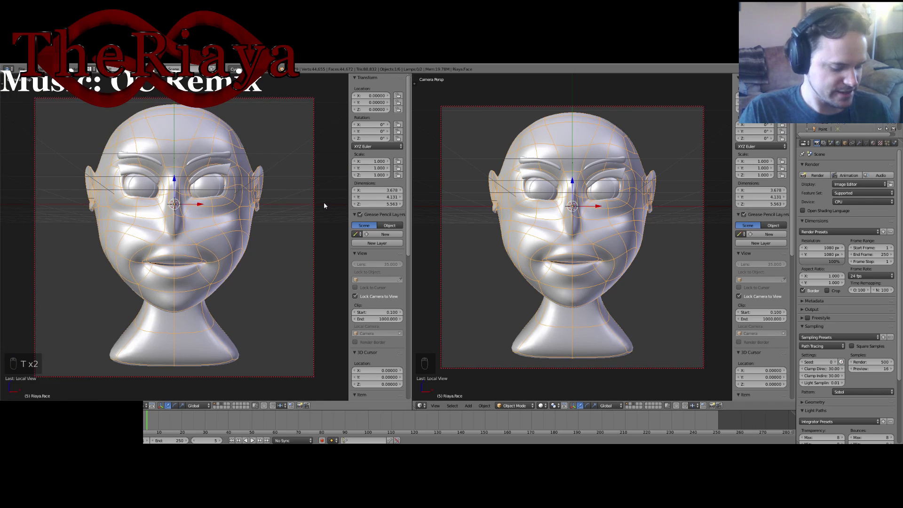
key(n)
key(n)
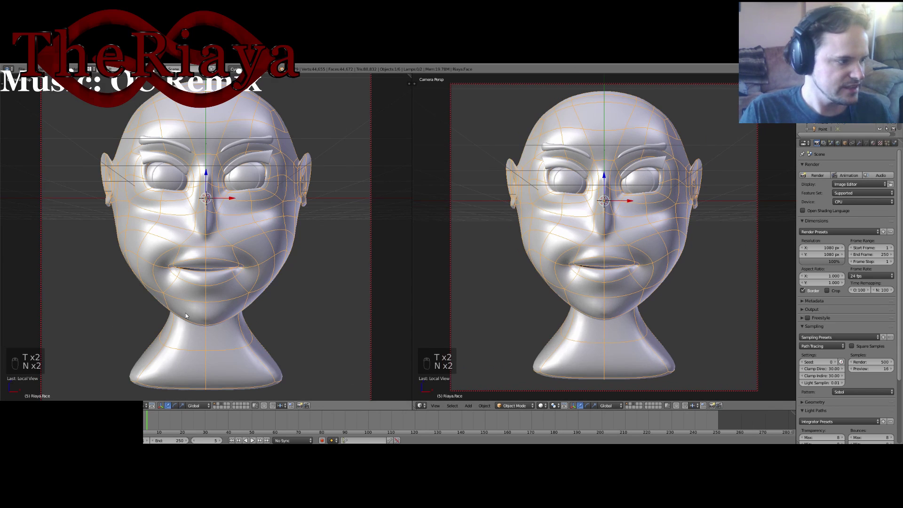
key(n)
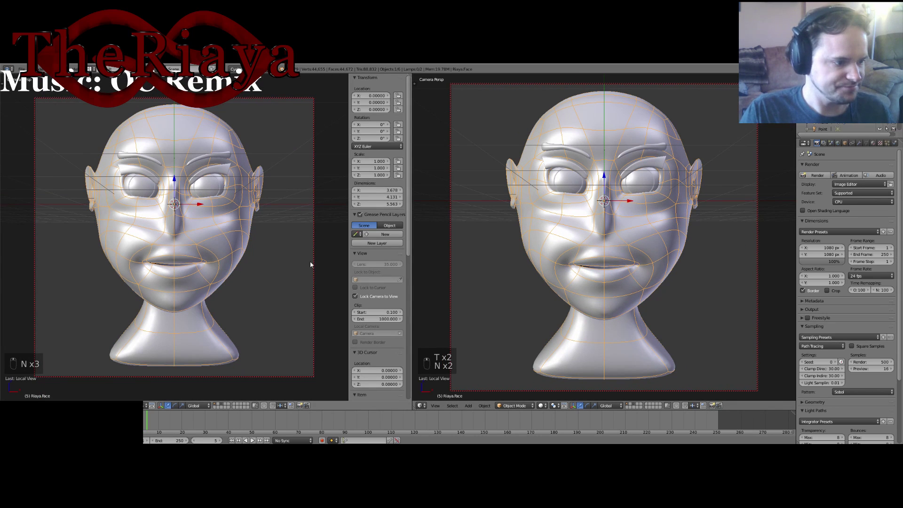
click(151, 406)
click(150, 353)
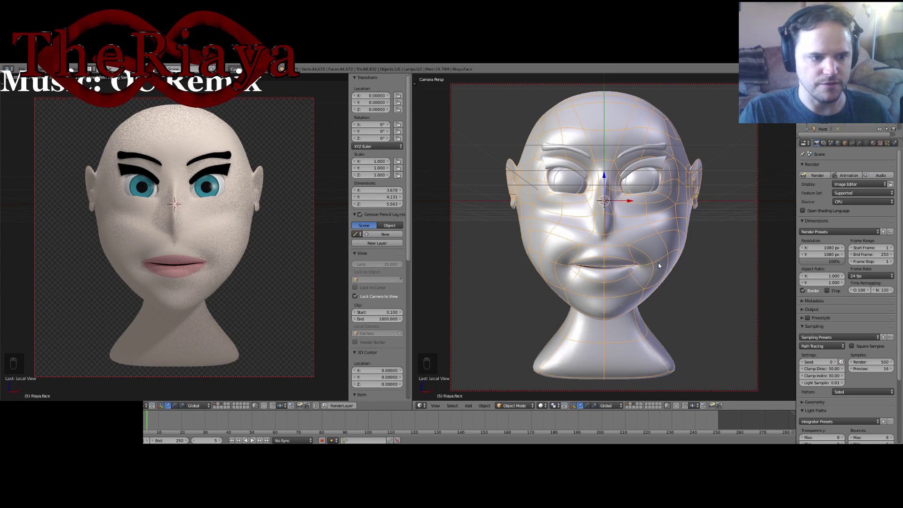
Leave the camera view in the solid viewport and examine the head model's face and ear from several angles.
key(KP_0)
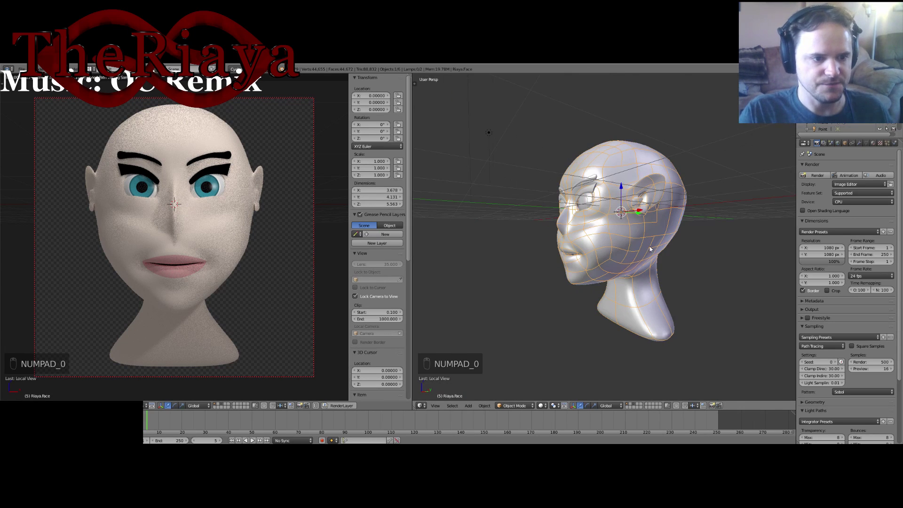
scroll(657, 233, up, 4)
scroll(657, 233, down, 5)
middle_drag(614, 246, 679, 249)
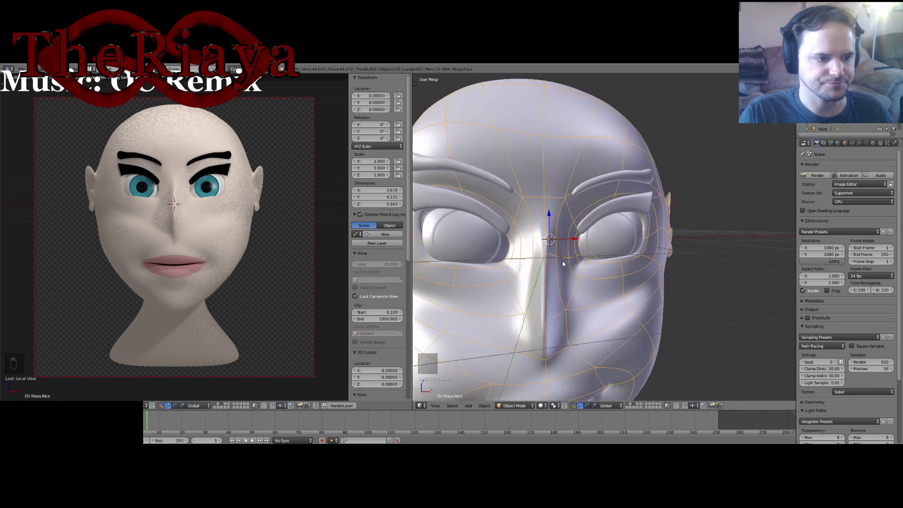
middle_drag(563, 263, 615, 236)
scroll(598, 253, down, 3)
scroll(598, 255, up, 3)
scroll(595, 238, up, 3)
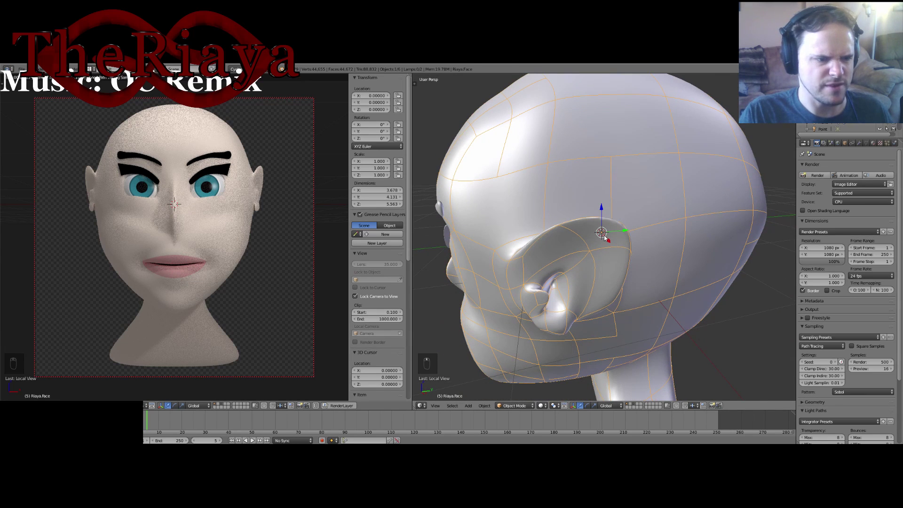
Select the entire head mesh in Edit Mode and make its normals consistent.
key(Tab)
key(a)
key(a)
key(a)
key(a)
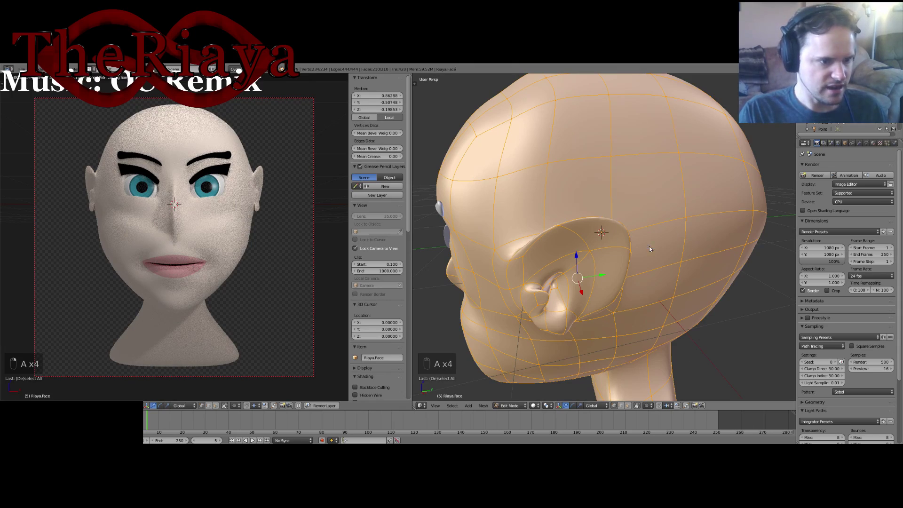
key(ctrl+s)
key(ctrl+n)
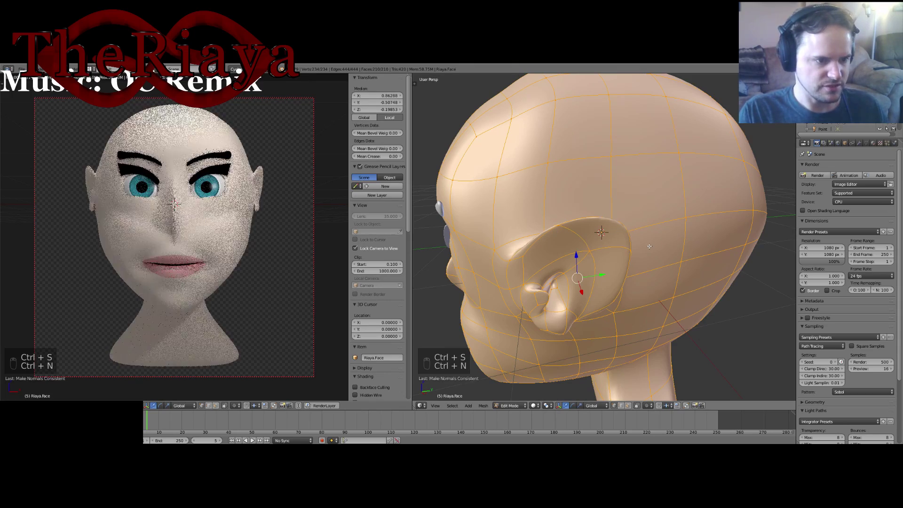
Deselect the entire head mesh in Edit Mode.
middle_drag(555, 246, 640, 275)
scroll(630, 259, down, 1)
key(Tab)
key(Tab)
key(a)
key(a)
key(a)
Examine the head mesh's topology around the ear, eyes, nose and mouth.
scroll(559, 193, up, 2)
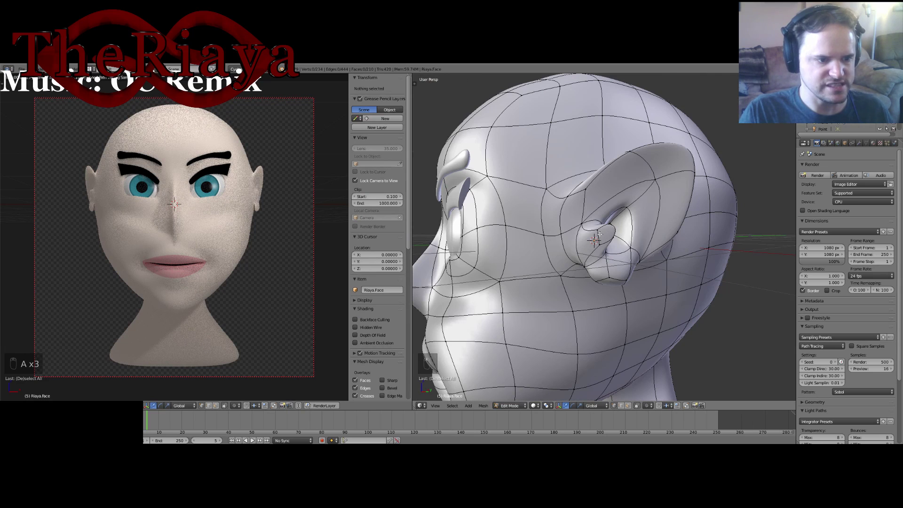
middle_drag(575, 249, 594, 248)
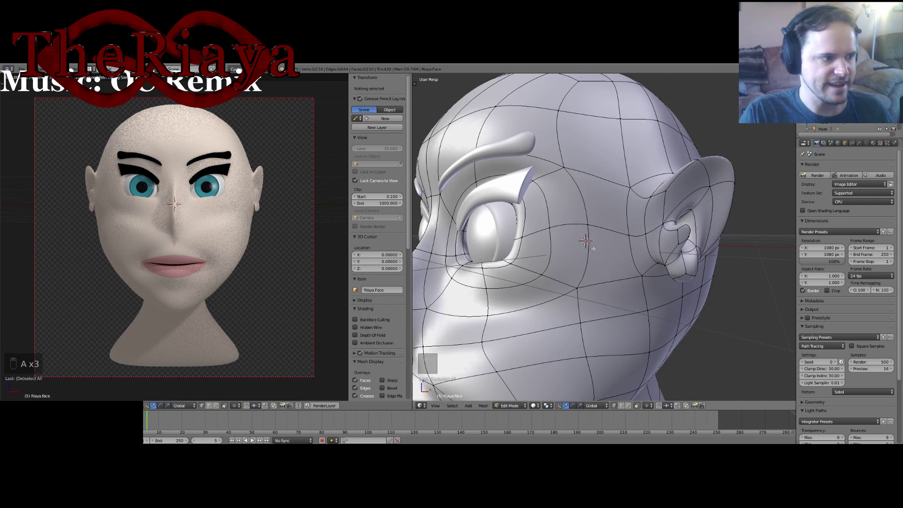
middle_drag(546, 266, 636, 191)
scroll(603, 263, down, 2)
scroll(607, 270, up, 2)
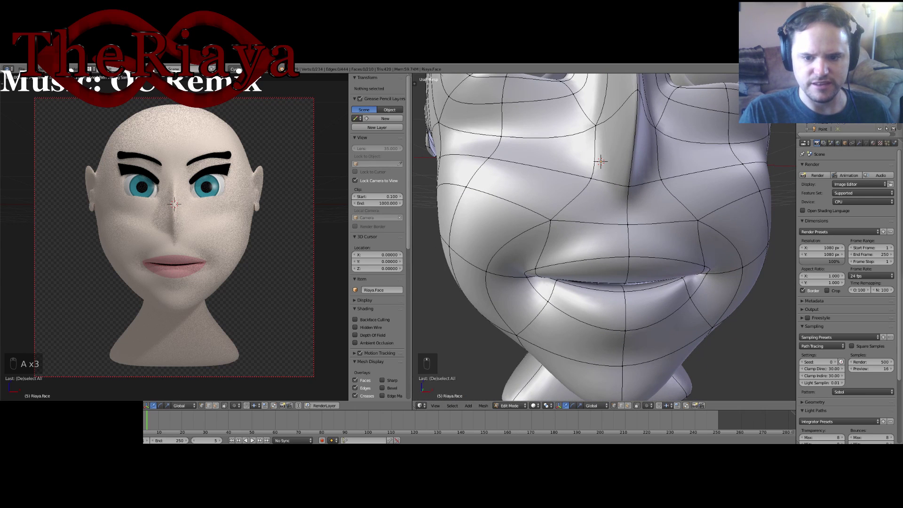
scroll(707, 221, down, 3)
middle_drag(707, 221, 657, 218)
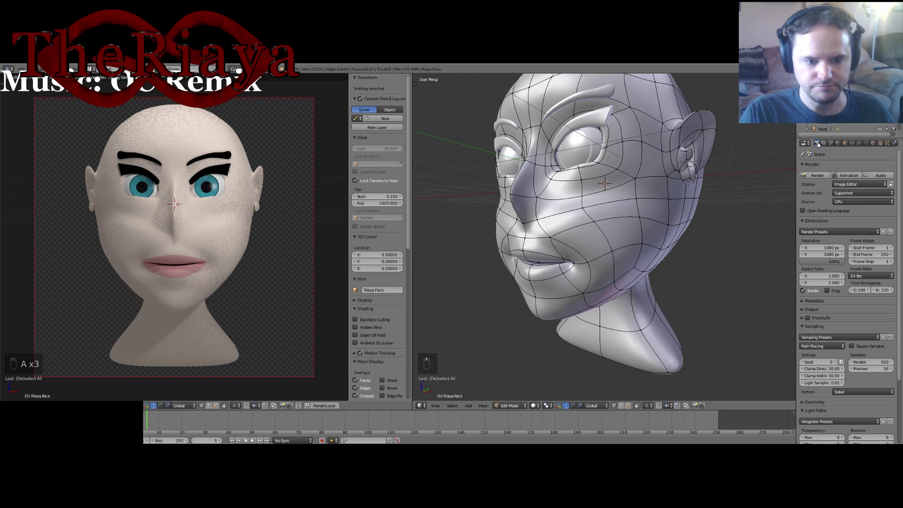
Collapse the Sampling settings and look through the Light Paths integrator presets without applying one.
click(819, 325)
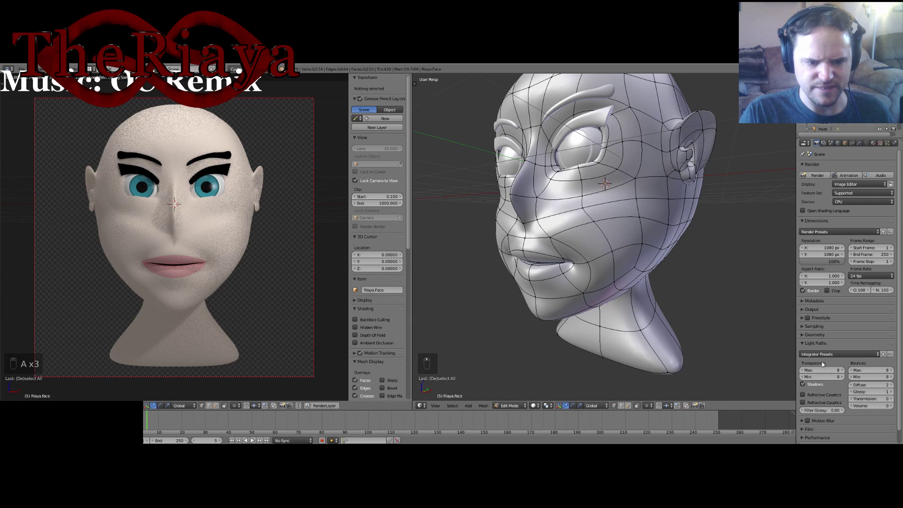
click(842, 354)
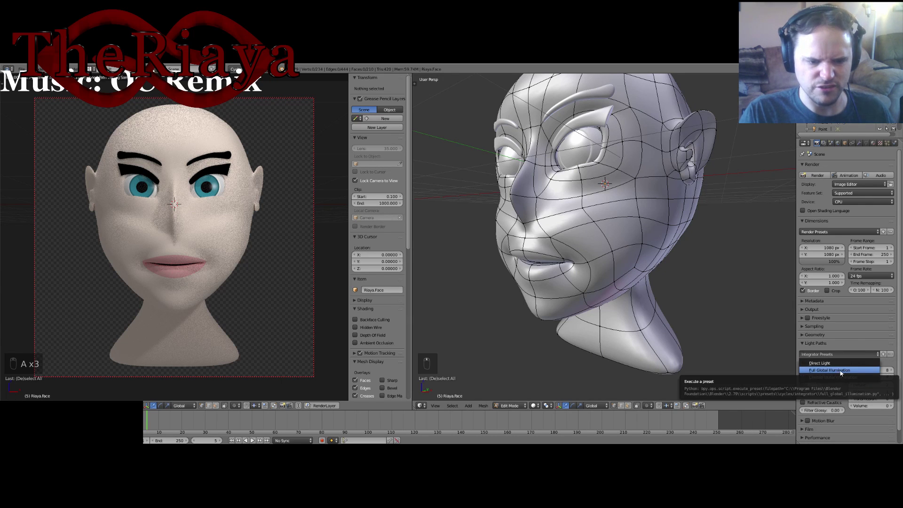
click(852, 344)
click(852, 344)
click(832, 353)
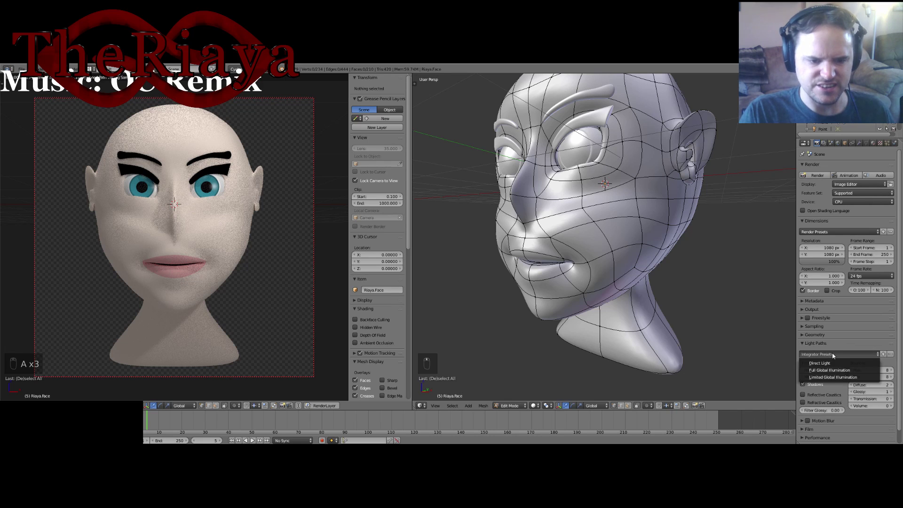
click(824, 345)
click(823, 344)
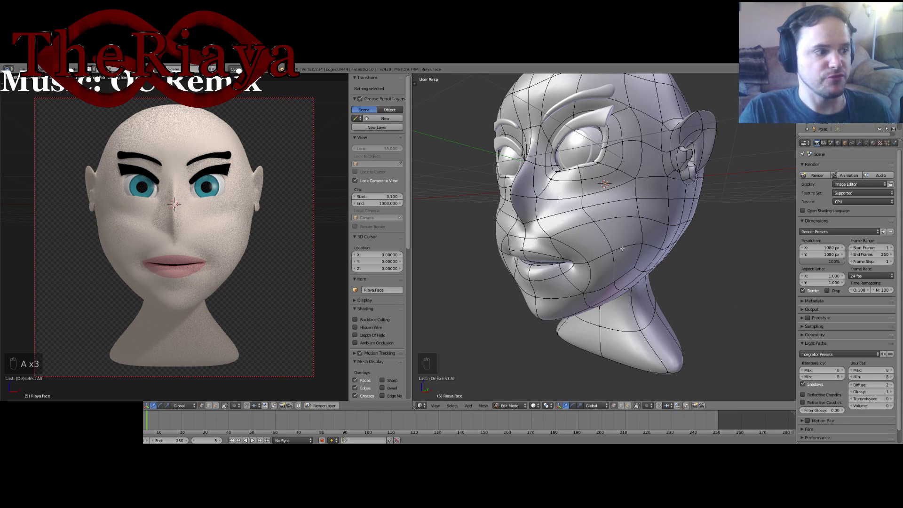
Examine the head from outside and the interior of its mesh behind the nose and lips.
middle_drag(637, 229, 653, 231)
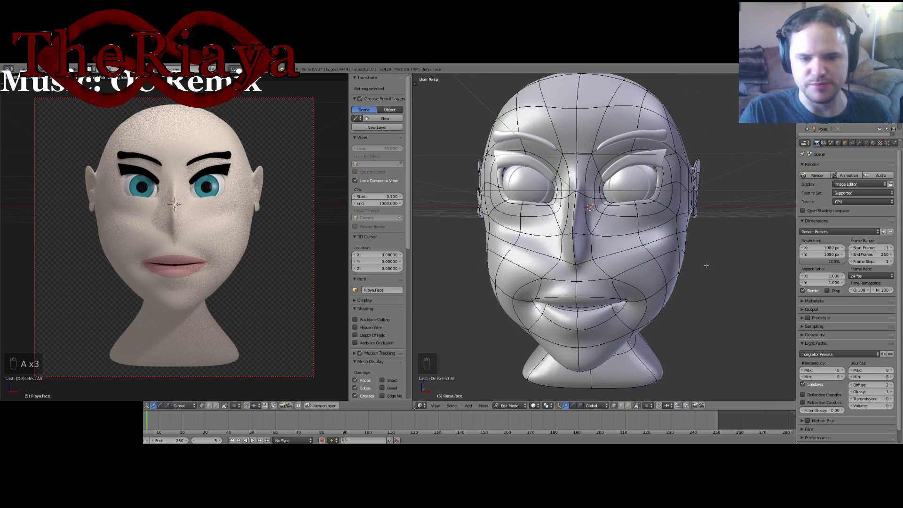
middle_drag(706, 266, 664, 270)
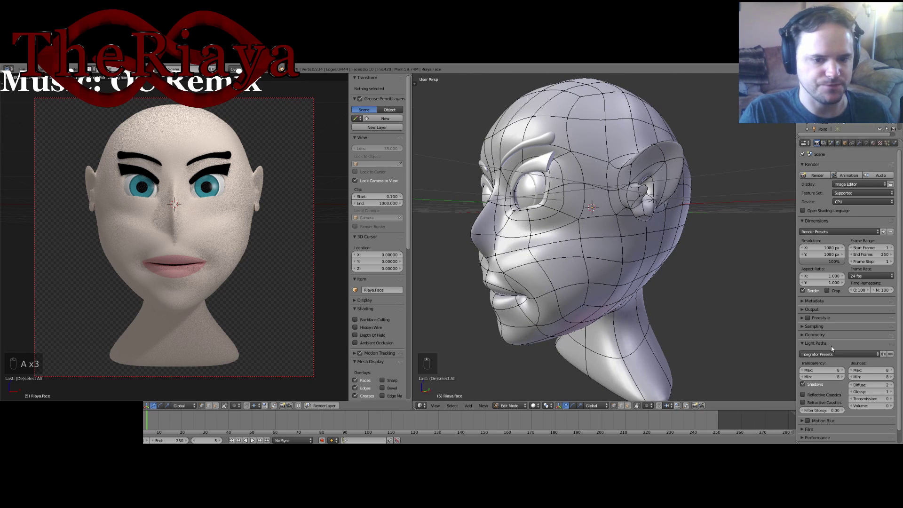
scroll(637, 275, up, 4)
middle_drag(630, 278, 613, 261)
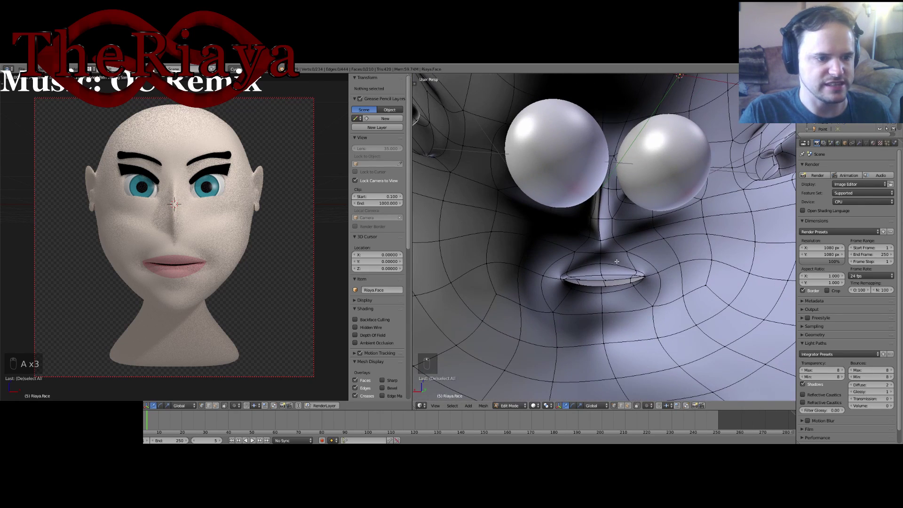
scroll(617, 262, up, 4)
middle_drag(632, 323, 634, 284)
scroll(634, 283, up, 2)
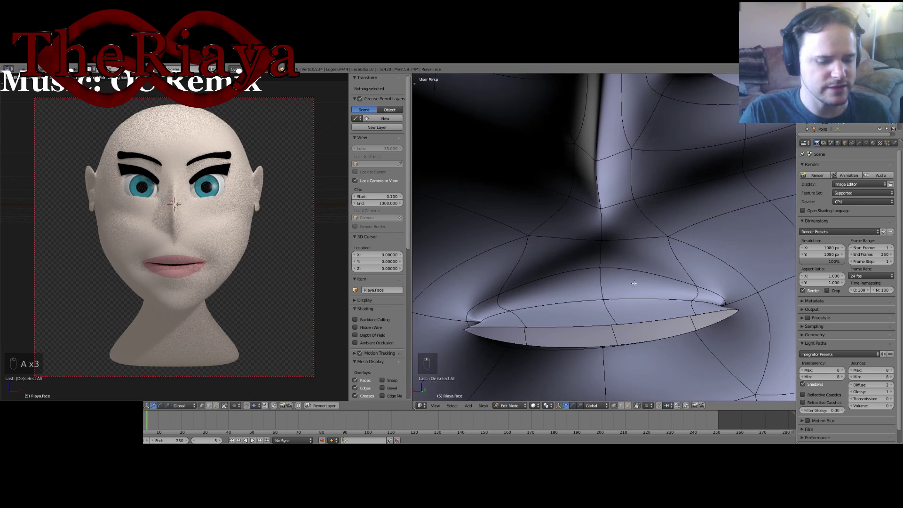
key(shift+KP_Add)
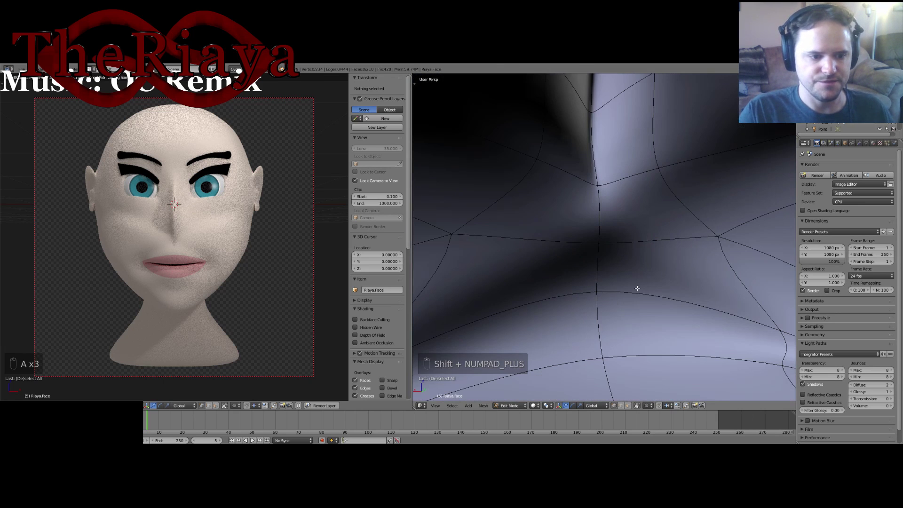
Collapse the Light Paths section of the render settings.
middle_drag(638, 334, 620, 253)
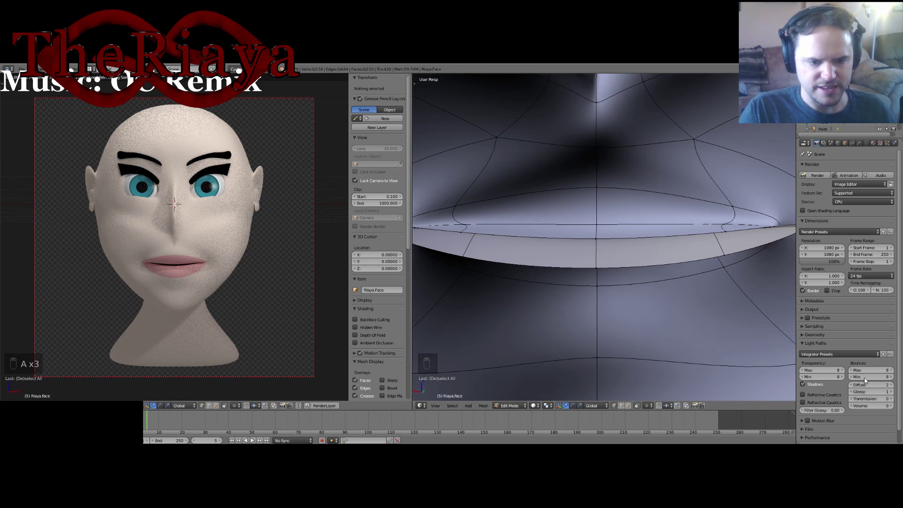
click(816, 342)
Try adding an edge loop around the inner mouth wall and select the opening's rim loop.
middle_drag(607, 247, 545, 276)
key(ctrl+r)
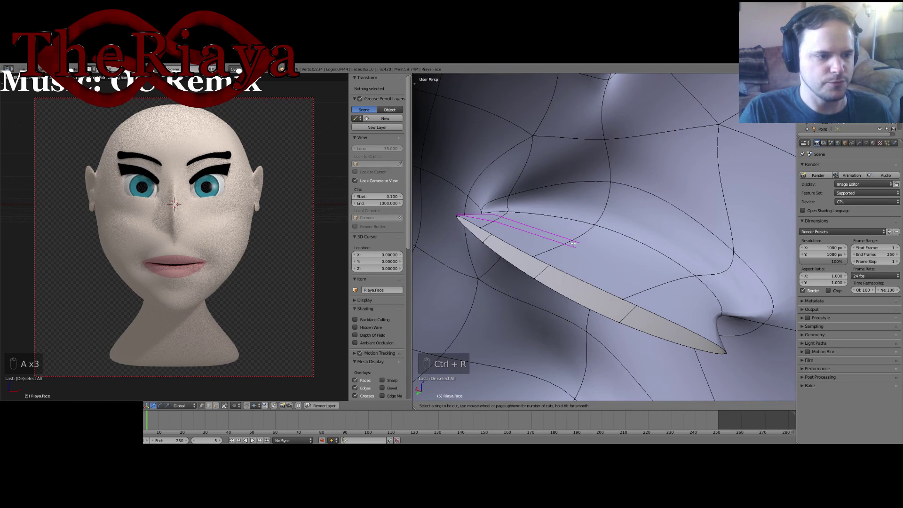
click(573, 243)
click(565, 245)
middle_drag(536, 263, 558, 250)
alt+right_click(586, 223)
alt+right_click(578, 228)
scroll(571, 235, down, 2)
alt+right_click(567, 244)
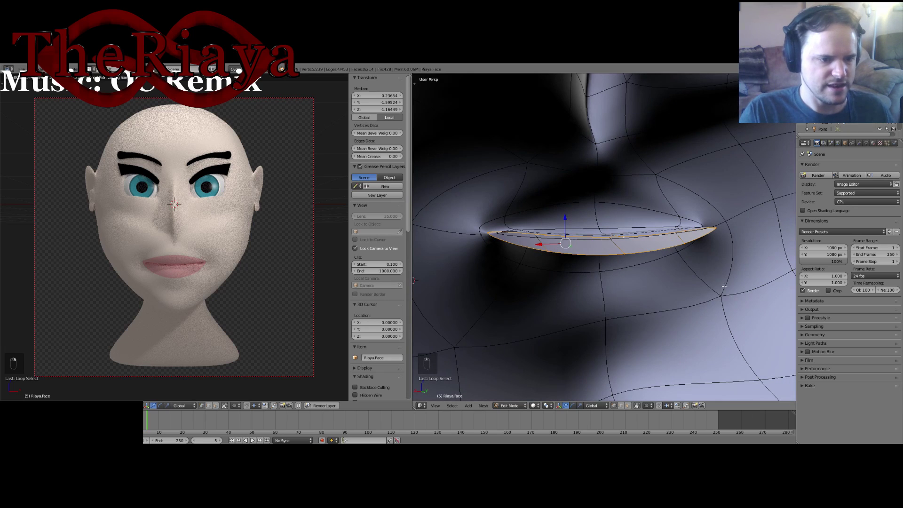
Try opening the mouth by raising the upper rim vertices about 0.15 and lowering the lower rim vertices about 0.075 along Z.
right_click(586, 233)
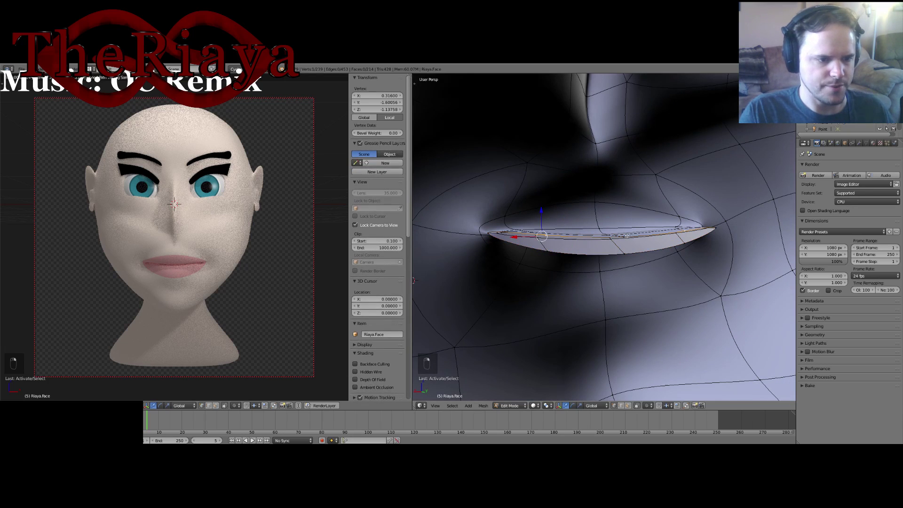
drag(585, 215, 585, 178)
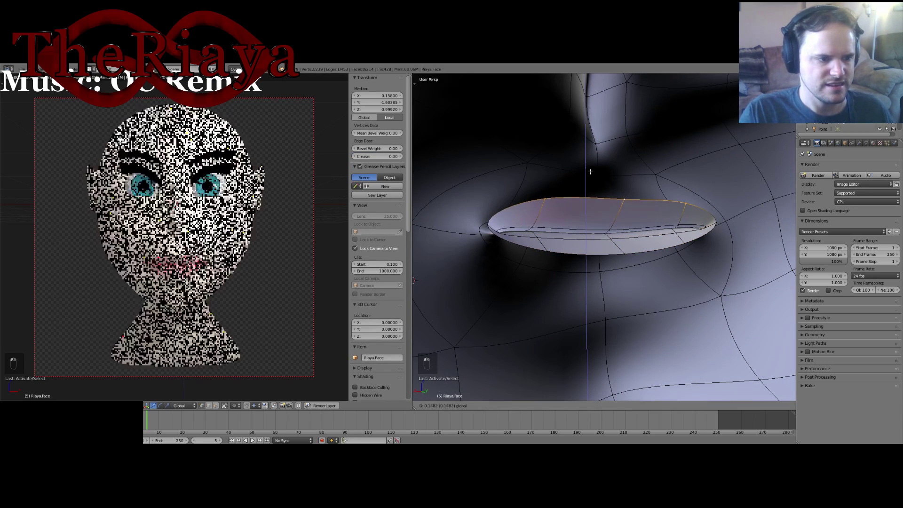
right_click(562, 254)
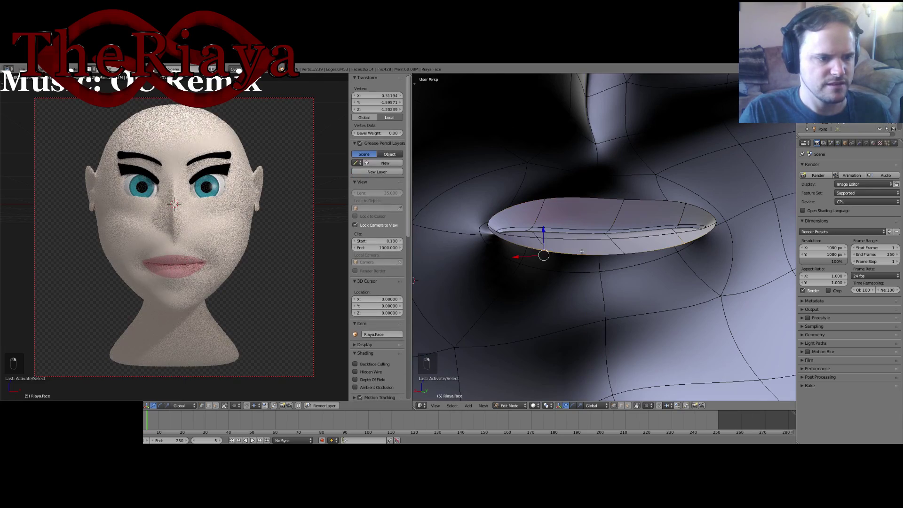
shift+right_click(622, 253)
drag(586, 230, 613, 252)
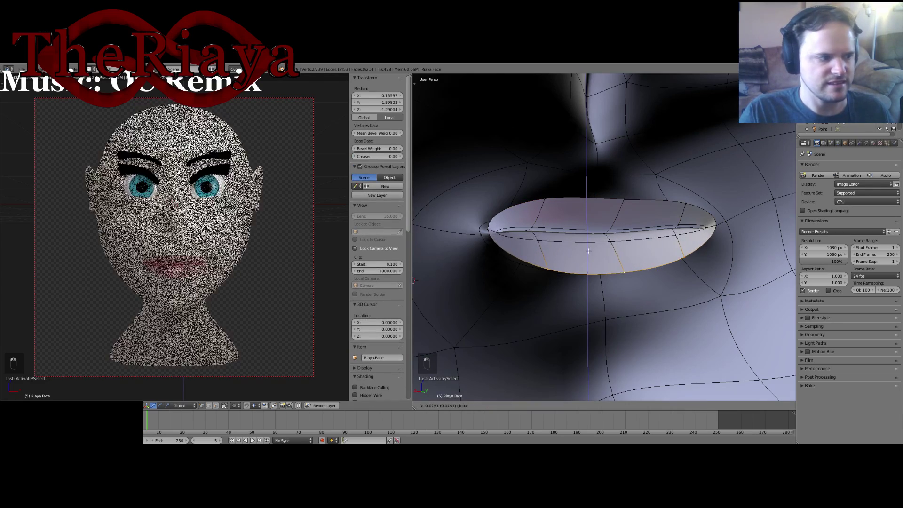
Undo the mouth rim vertex moves and the added edge loop.
middle_drag(613, 252, 588, 258)
key(ctrl+z)
key(ctrl+z)
key(ctrl+z)
key(ctrl+z)
key(ctrl+z)
key(ctrl+z)
key(ctrl+z)
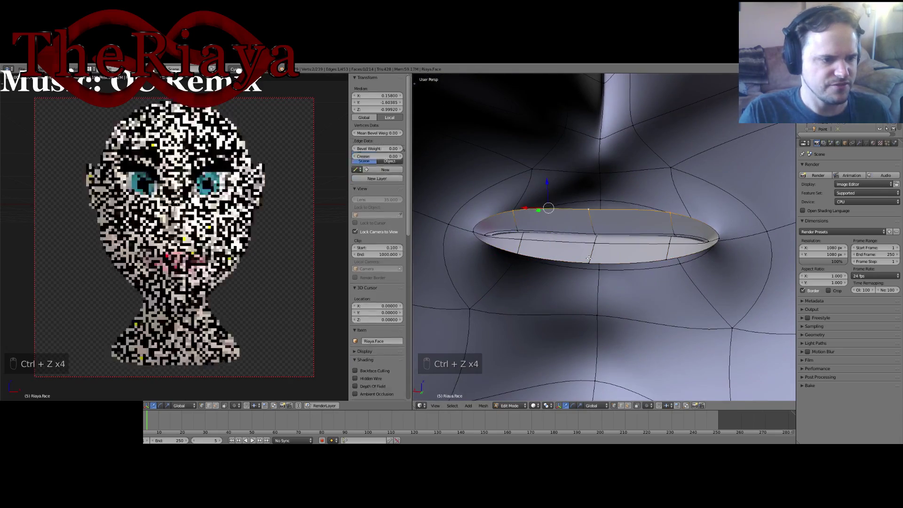
key(ctrl+z)
key(ctrl+z)
key(ctrl+z)
key(ctrl+z)
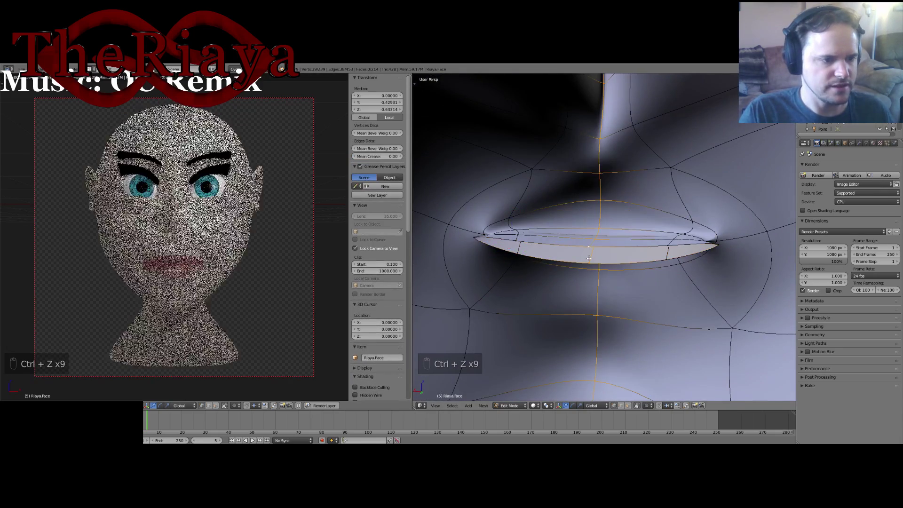
Open the inner mouth by raising its upper rim vertices to a median Z of about -1.046 and lowering its lower rim vertices.
right_click(590, 247)
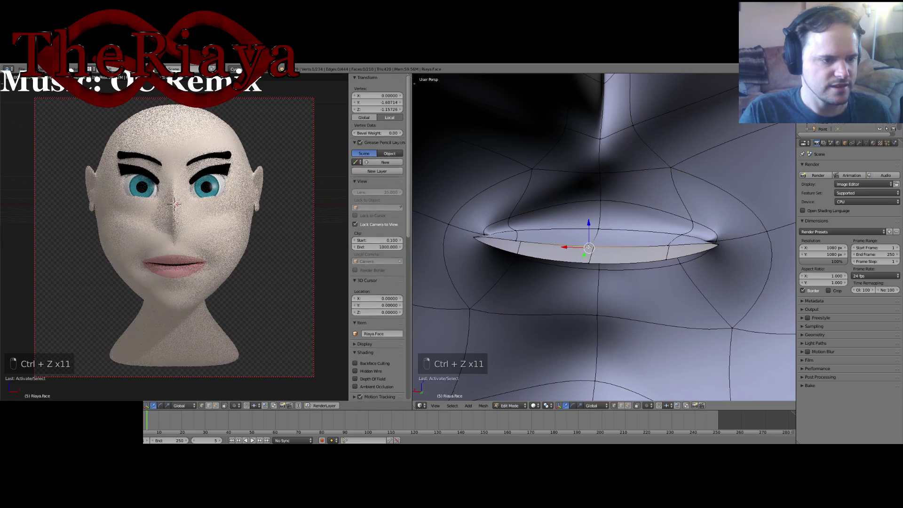
shift+right_click(517, 241)
drag(549, 219, 549, 219)
right_click(515, 256)
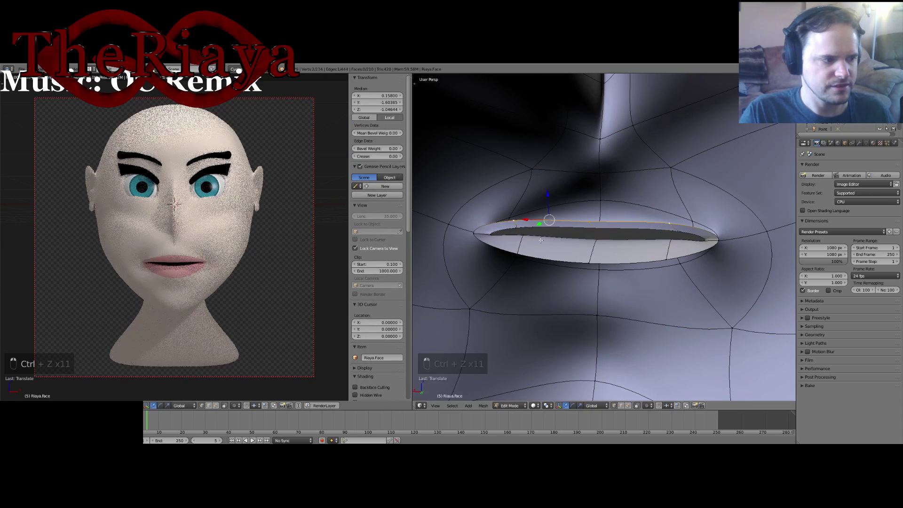
shift+right_click(568, 258)
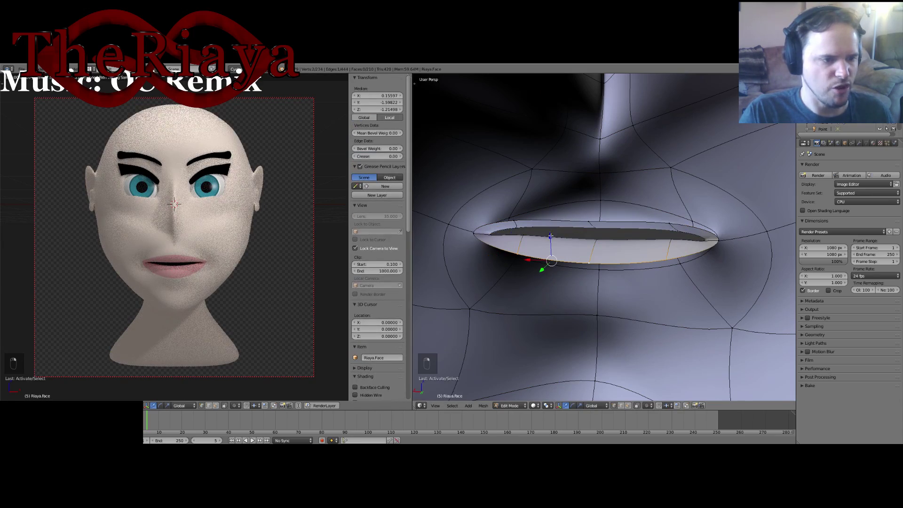
drag(551, 235, 553, 258)
Add a centred edge loop around the inner mouth wall and move it along Y to a median of about -1.676.
middle_drag(553, 258, 529, 253)
key(ctrl+r)
click(528, 252)
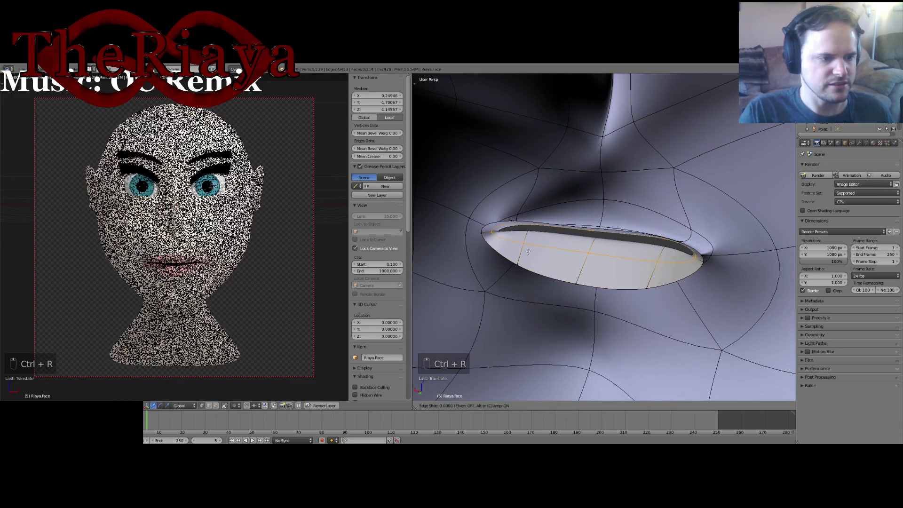
click(529, 252)
drag(523, 244, 524, 248)
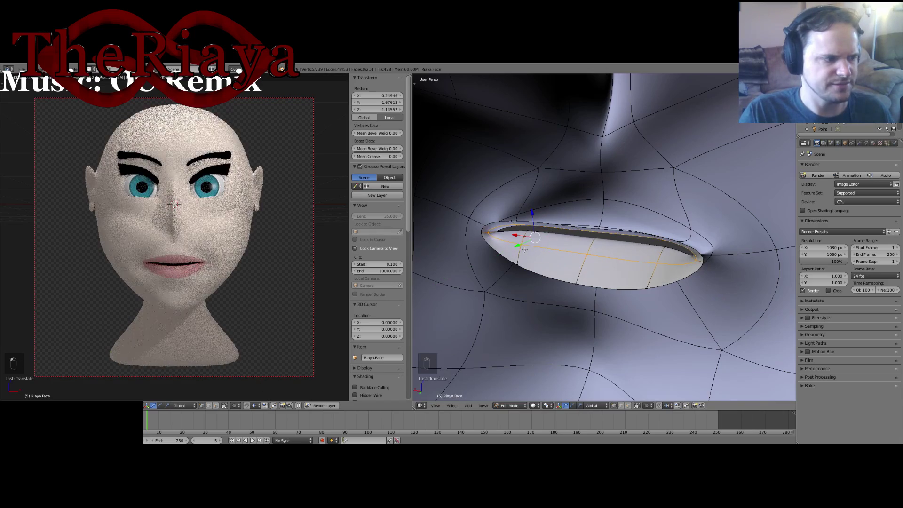
Save the scene over its existing file.
middle_drag(523, 247, 573, 243)
key(ctrl+s)
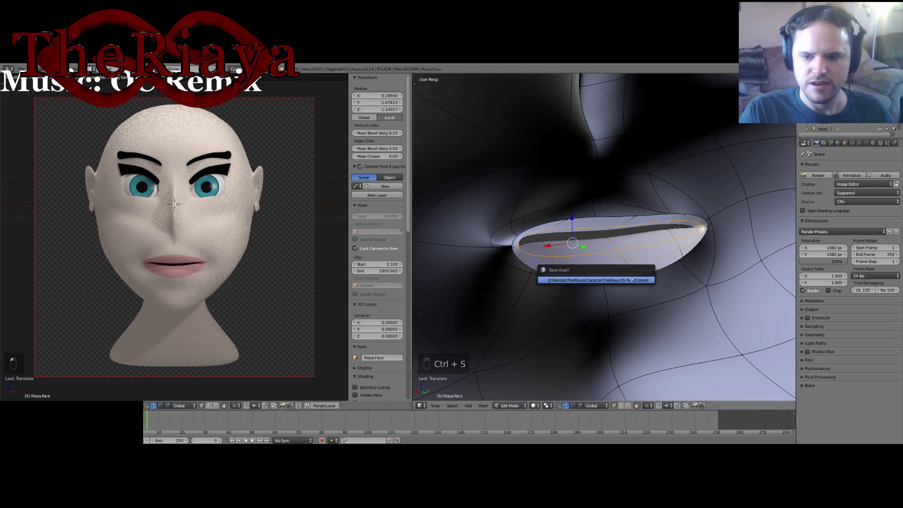
click(631, 279)
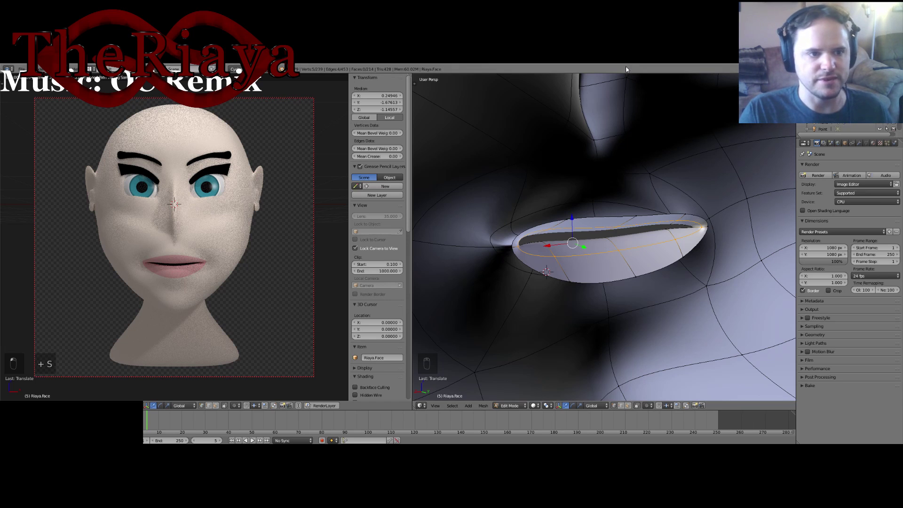
Move the corner vertex of the inner mouth rim outward along X to about 0.610.
middle_drag(638, 219, 603, 226)
right_click(473, 232)
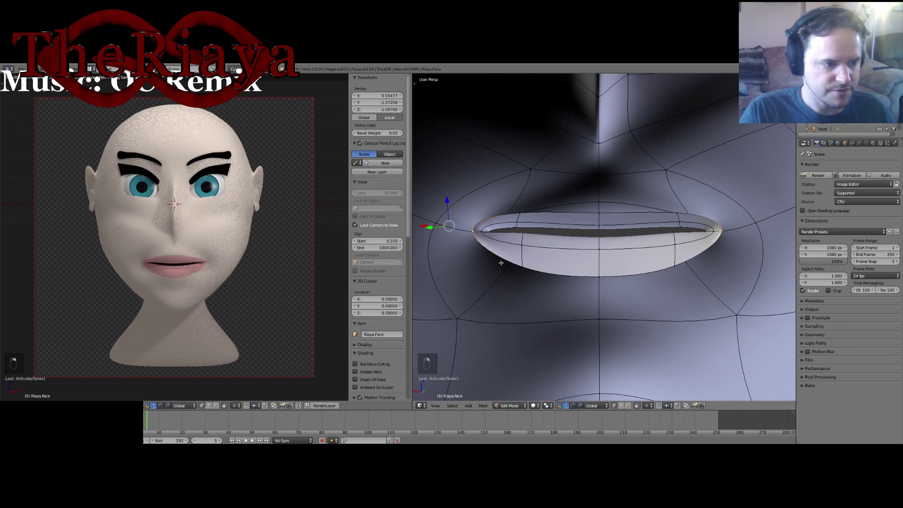
middle_drag(500, 258, 548, 248)
drag(542, 244, 523, 244)
middle_drag(676, 276, 629, 253)
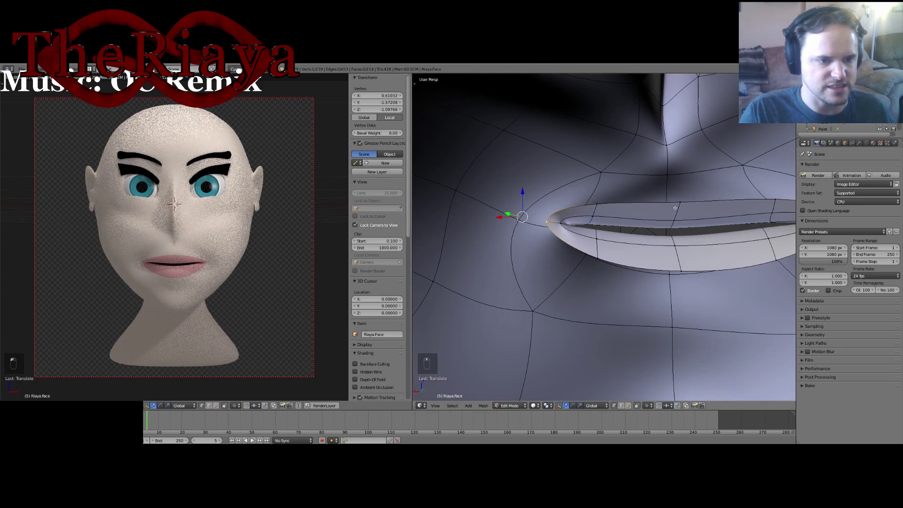
Raise the upper vertices of the inner mouth rim to a median Z of about -1.017, and select the two lower rim vertices.
shift+right_click(613, 206)
middle_drag(612, 206, 614, 206)
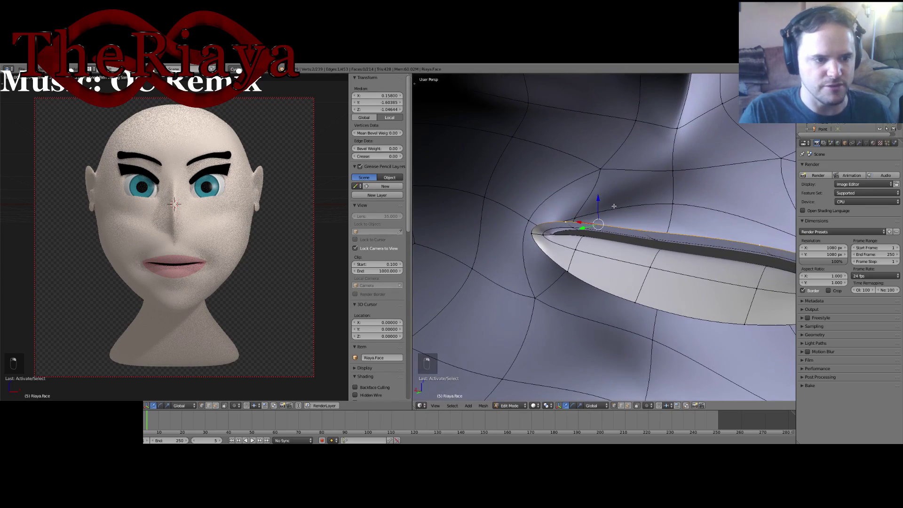
key(g)
key(z)
click(603, 190)
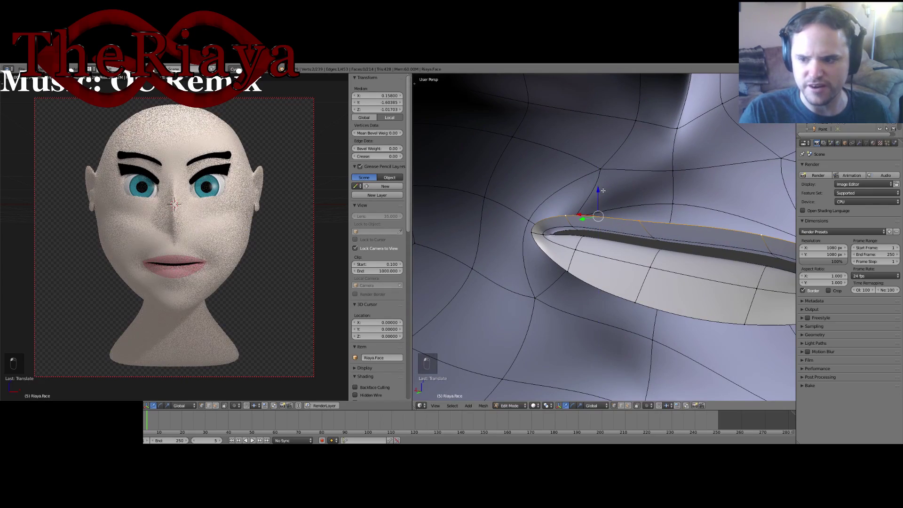
right_click(636, 303)
shift+right_click(569, 272)
Move the whole inner mouth rim loop forward along Y to a median of about -1.624.
middle_drag(568, 272, 589, 240)
alt+right_click(579, 228)
drag(522, 241, 528, 242)
click(528, 242)
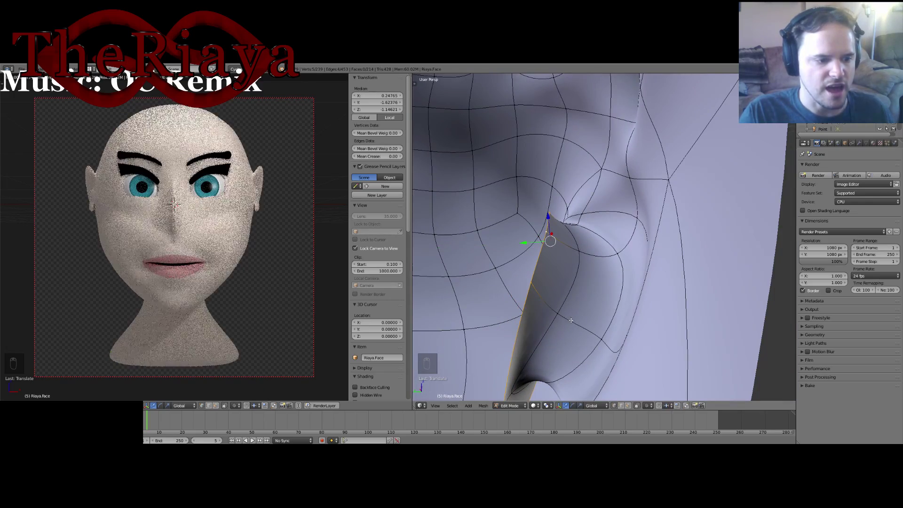
Move the middle loop of the inner mouth wall forward to a median Y of about -1.700 and scale it along Z.
alt+shift+right_click(521, 382)
alt+right_click(560, 311)
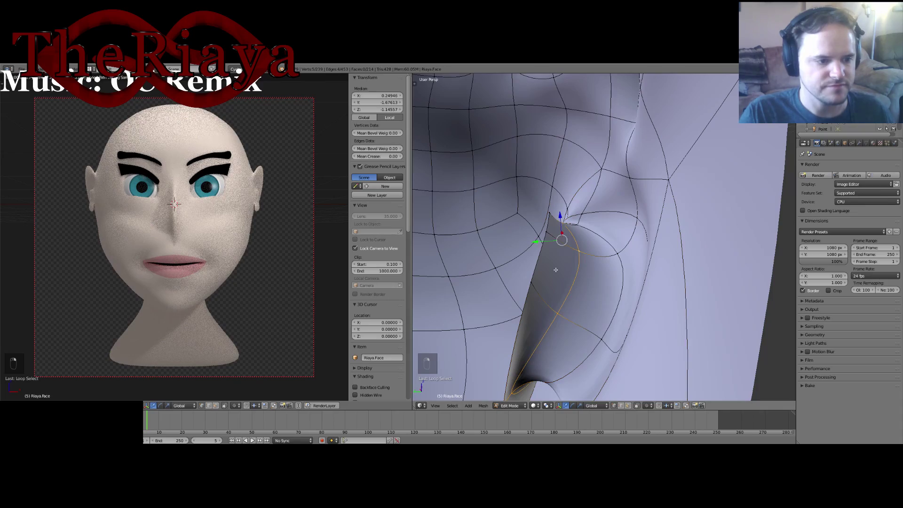
drag(536, 241, 542, 244)
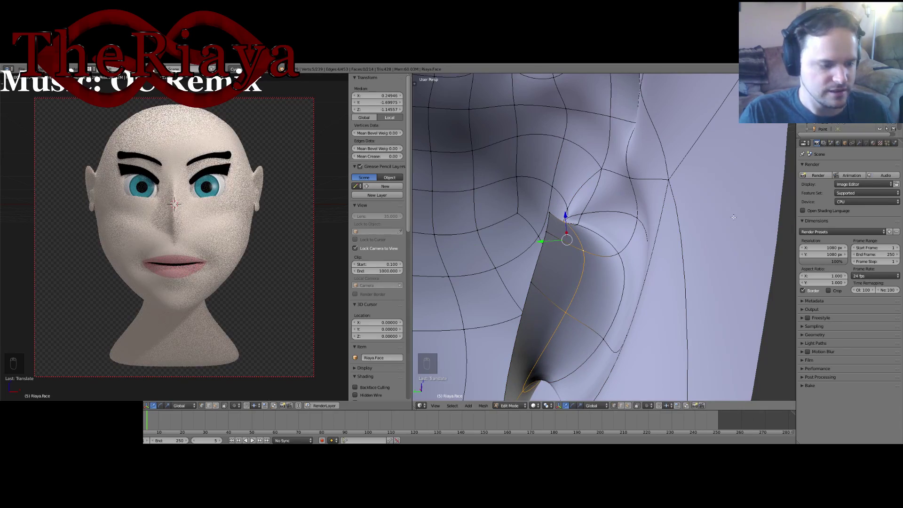
key(s)
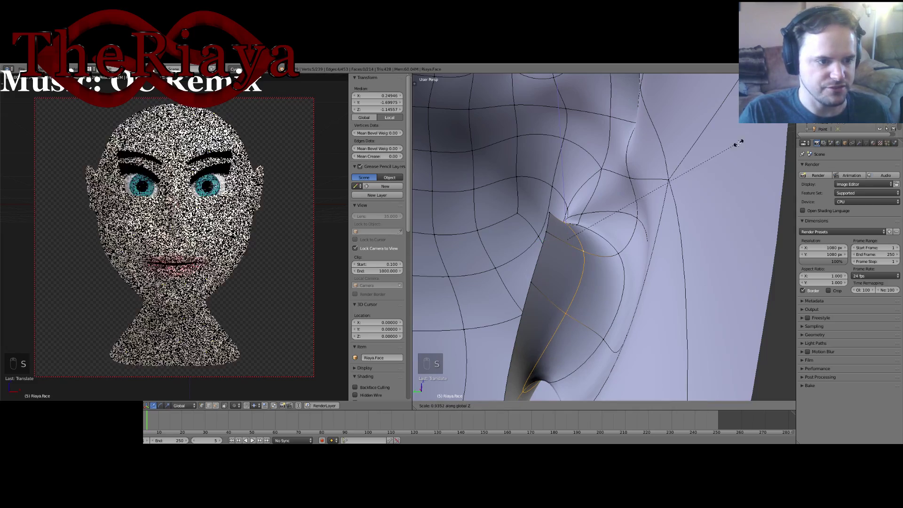
key(z)
click(723, 156)
Save the reshaped mouth interior over the existing file.
middle_drag(503, 211, 559, 221)
key(ctrl+s)
click(607, 240)
Select the inner mouth rim loop and try scaling it up along Z, followed by uniformly on all axes.
alt+right_click(575, 228)
key(s)
key(z)
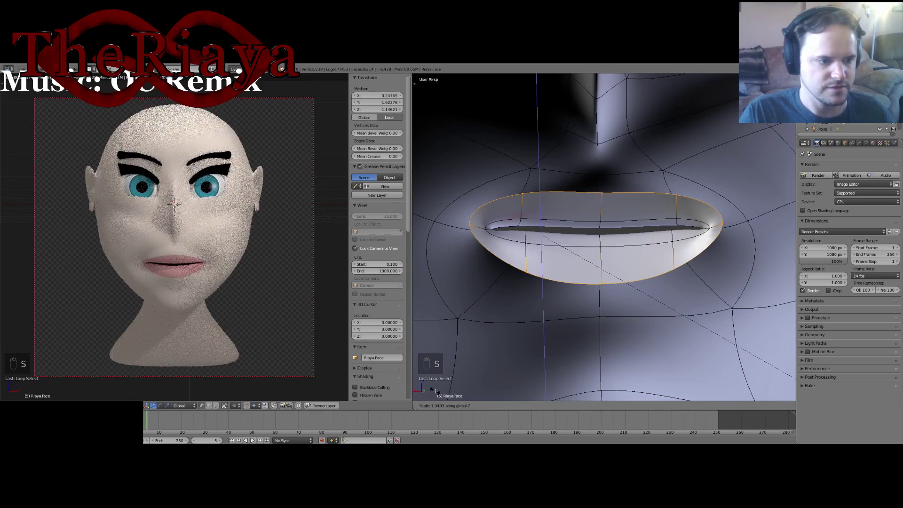
key(z)
key(z)
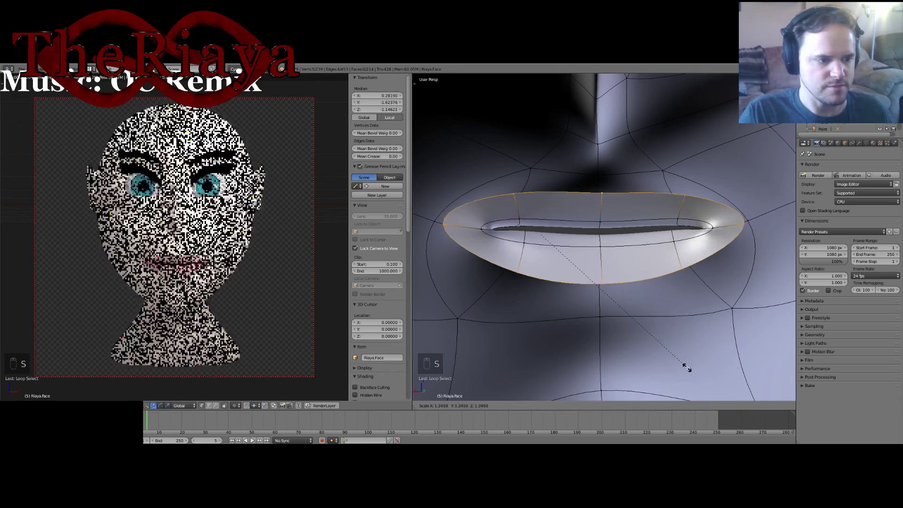
click(687, 357)
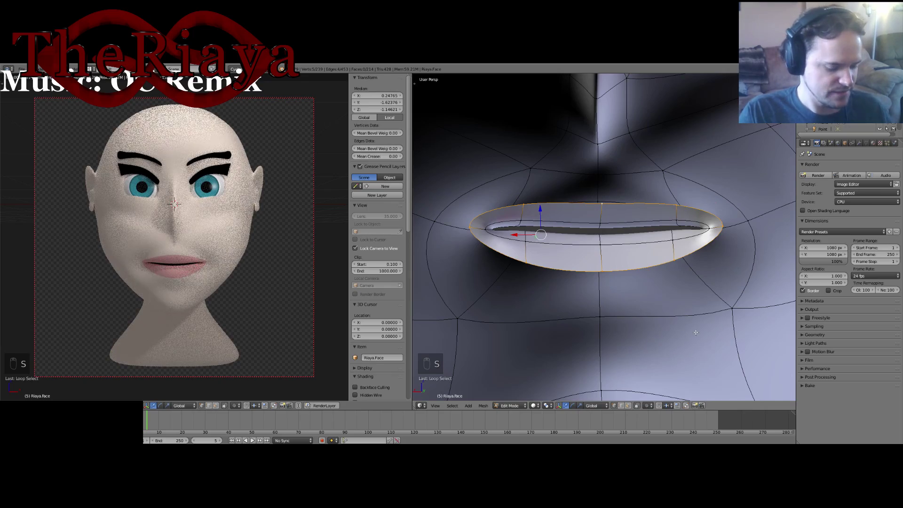
Enlarge the inner mouth rim loop in X and Z only, excluding Y, to a median X of about 0.336.
key(s)
key(shift+y)
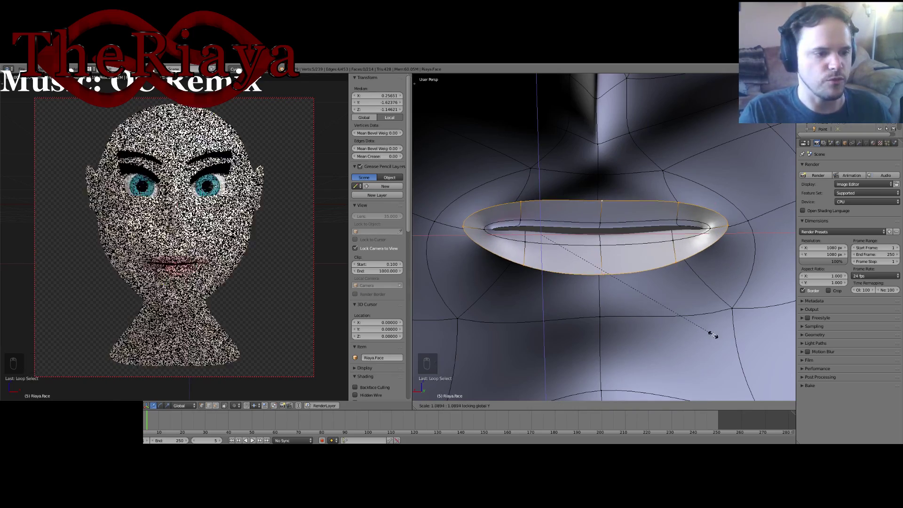
click(475, 375)
scroll(475, 376, down, 4)
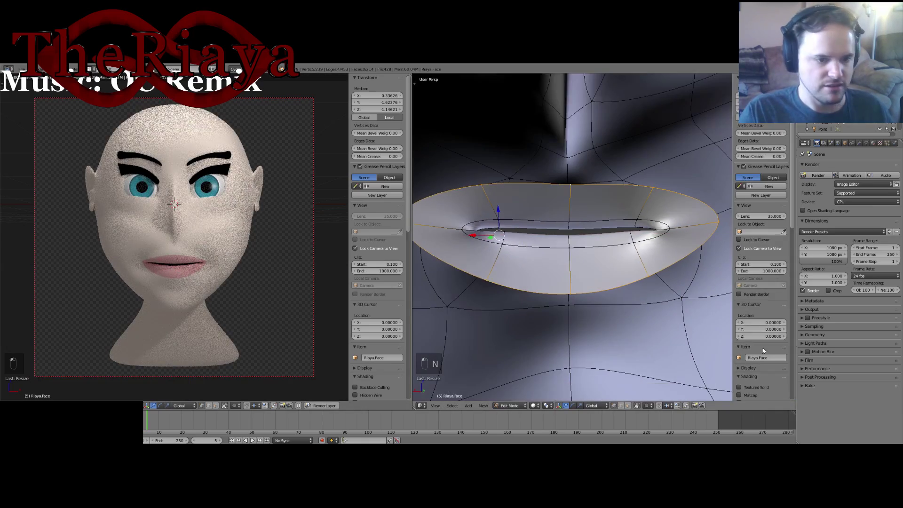
key(n)
scroll(744, 324, down, 15)
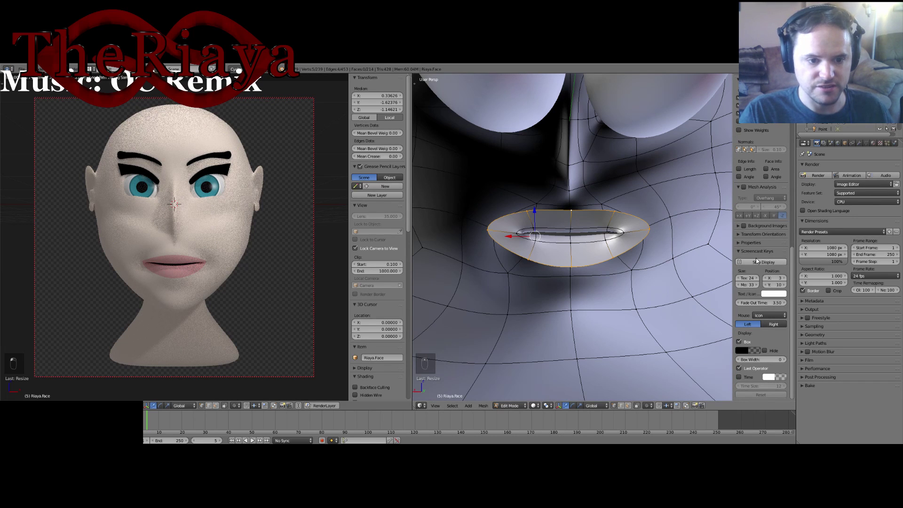
key(n)
scroll(640, 228, up, 5)
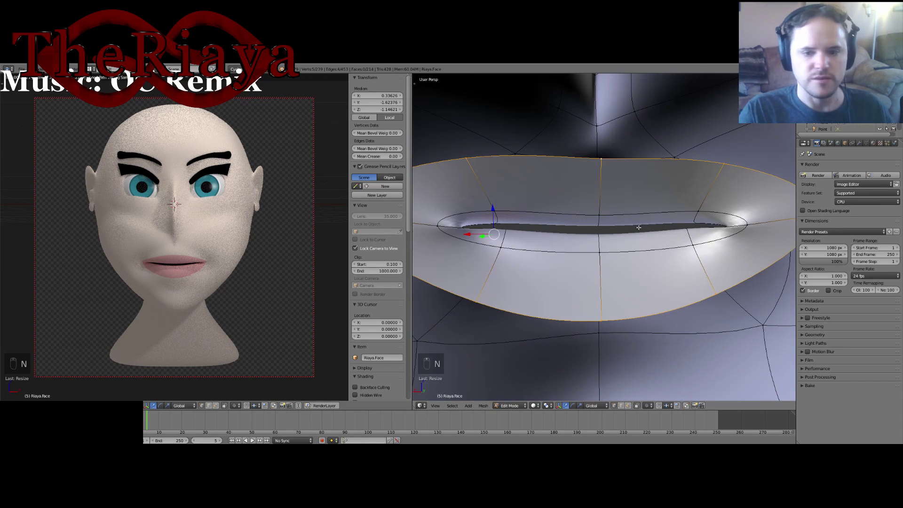
Raise the upper centre vertex of the inner mouth rim along Z to about -0.874.
middle_drag(639, 227, 615, 279)
right_click(565, 182)
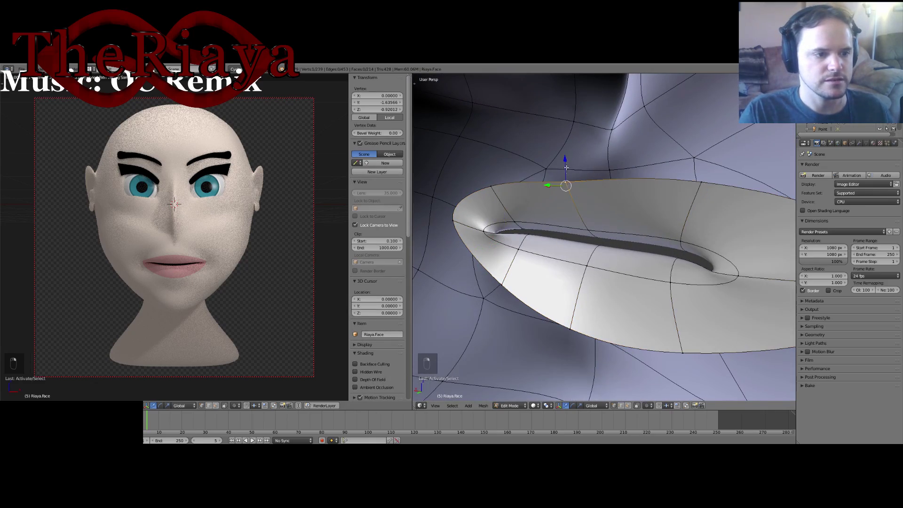
key(g)
key(z)
click(571, 148)
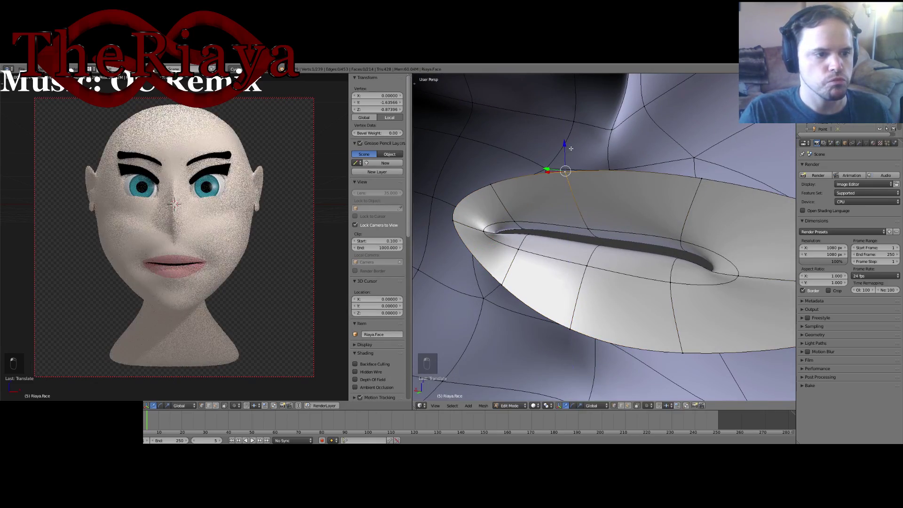
Select the inner mouth rim loop, extrude it in place and push it back along Y to a median Y of about -1.553.
middle_drag(571, 149, 618, 199)
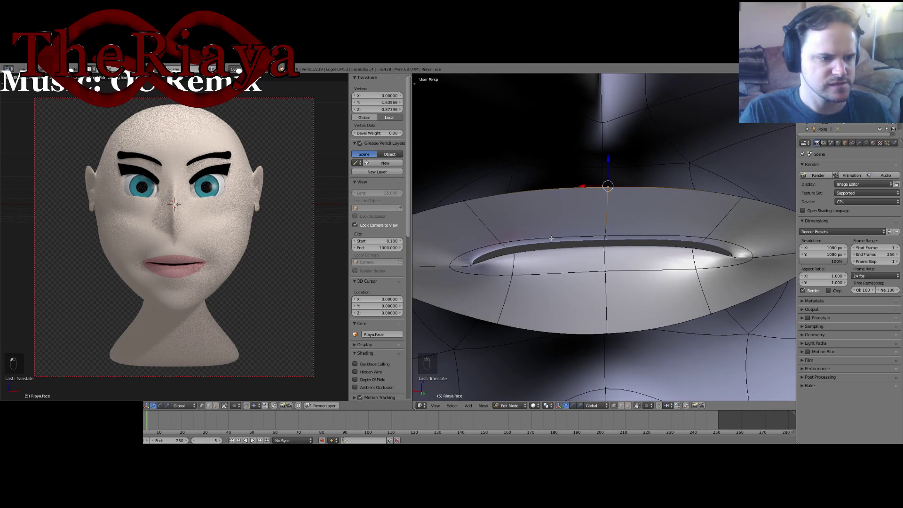
alt+right_click(551, 239)
middle_drag(526, 245, 499, 221)
alt+right_click(602, 172)
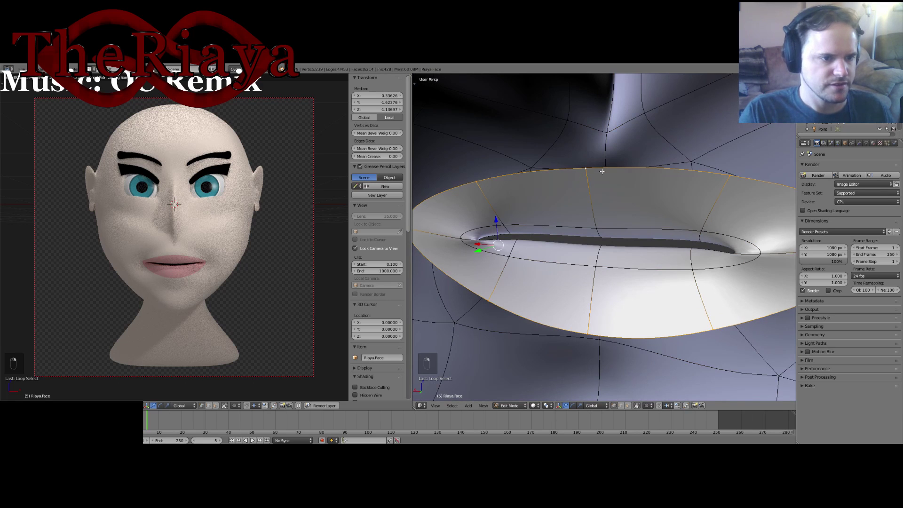
key(e)
click(602, 171)
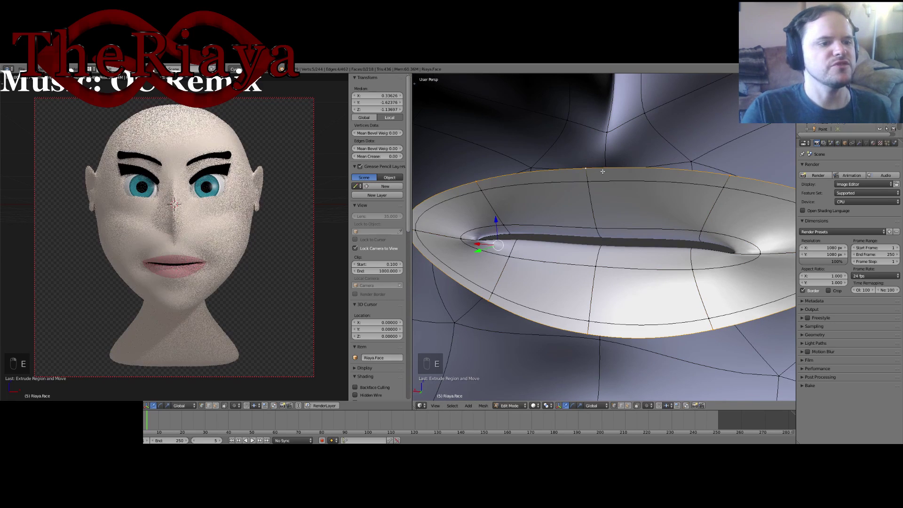
middle_drag(603, 172, 574, 205)
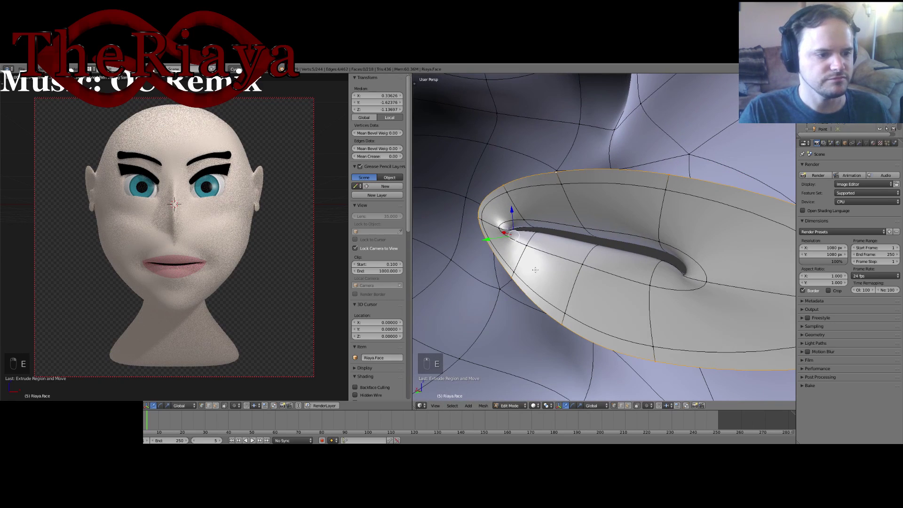
key(g)
key(y)
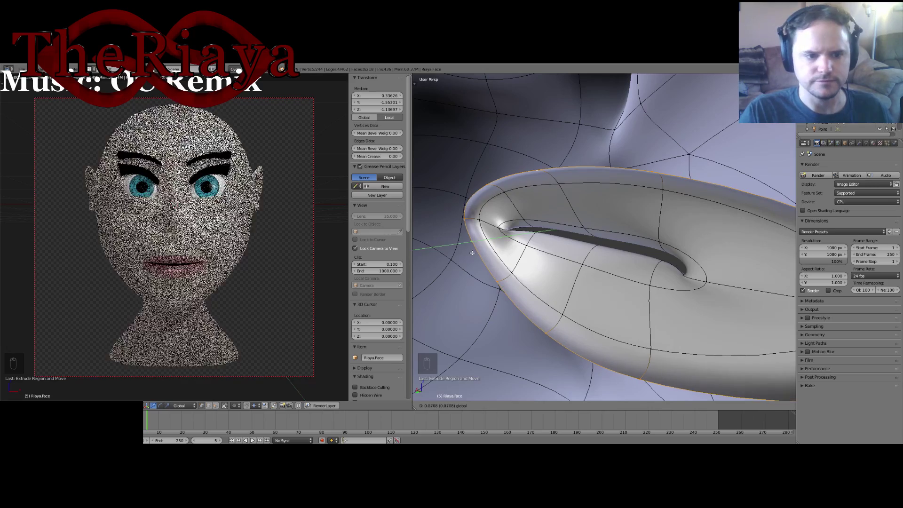
click(471, 249)
Move the extruded mouth rim loop further back along Y to a median Y of about -1.496.
middle_drag(577, 240, 484, 248)
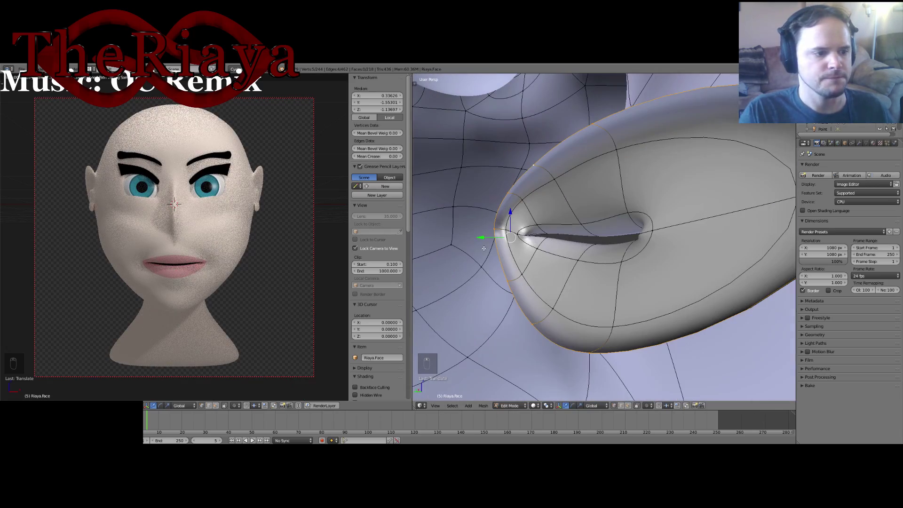
key(g)
key(y)
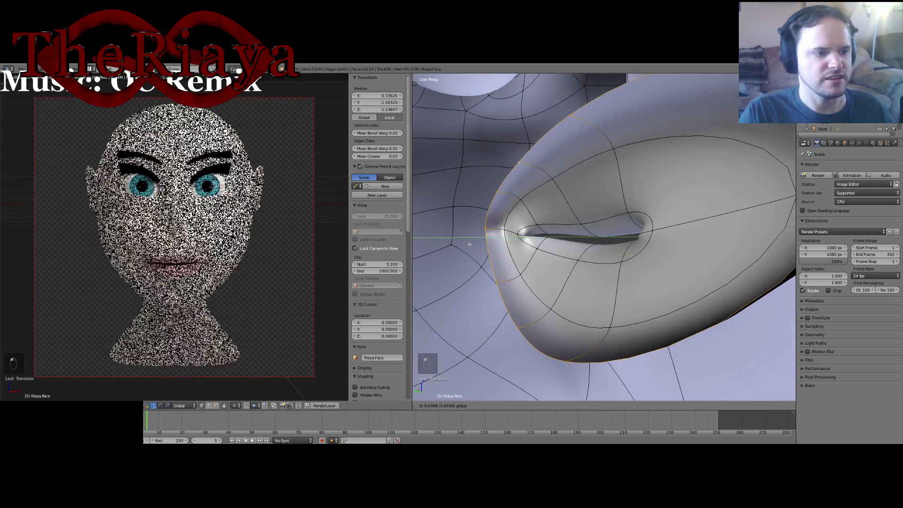
click(468, 246)
middle_drag(468, 245, 564, 219)
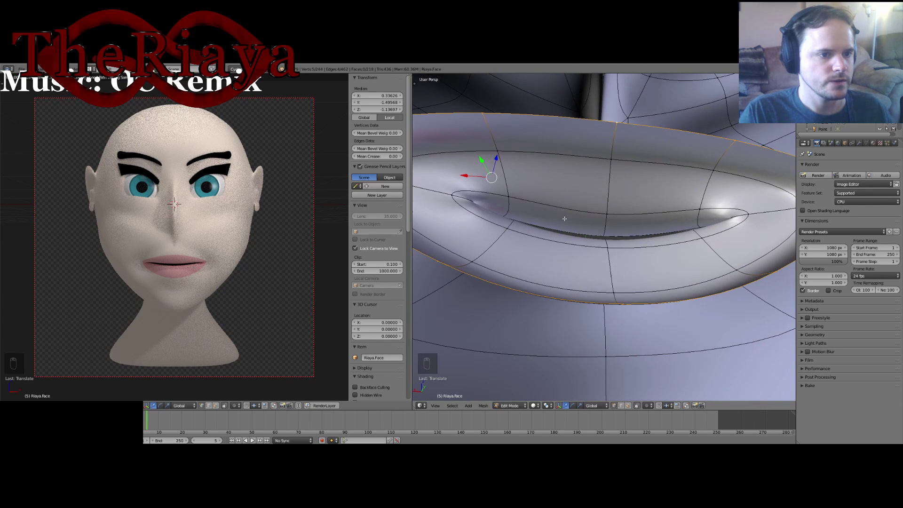
middle_drag(624, 204, 564, 229)
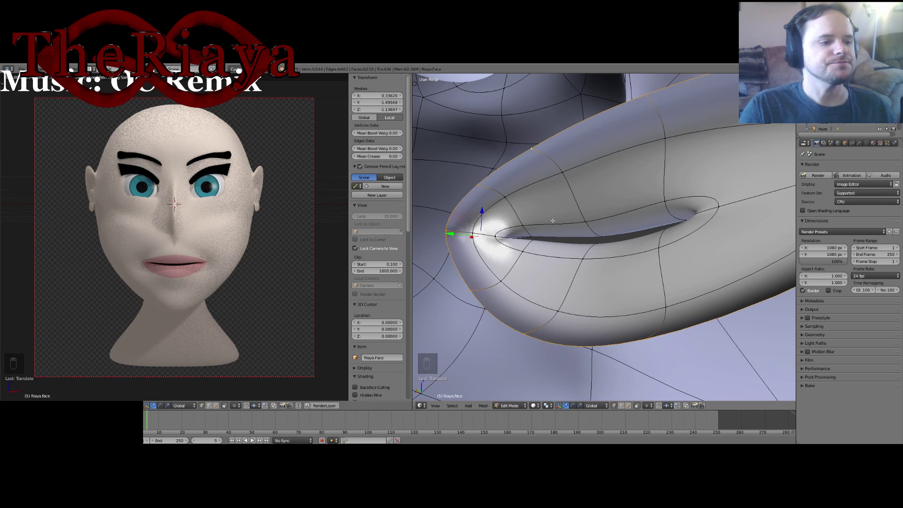
middle_drag(548, 297, 589, 282)
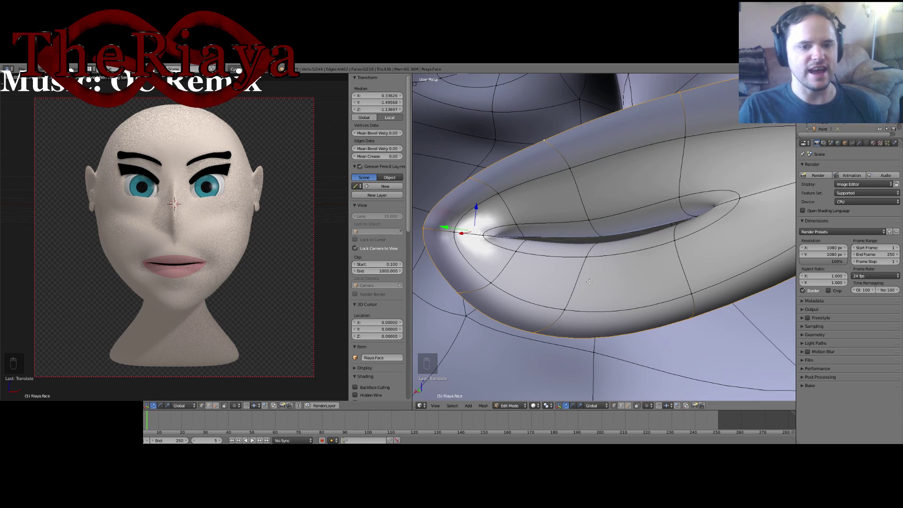
Select the four lower vertices around the extruded rim band and lower them along Z to a median Z of about -1.514.
middle_drag(675, 186, 550, 306)
right_click(572, 312)
shift+right_click(494, 285)
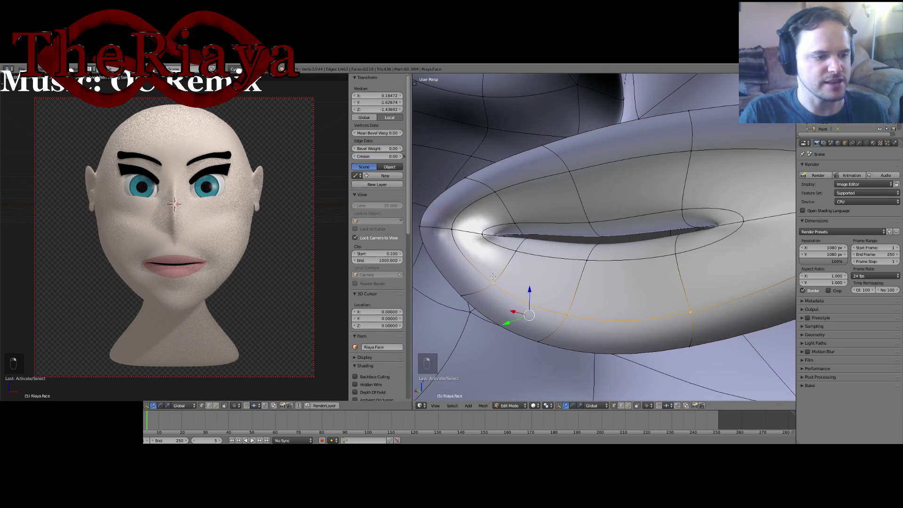
shift+right_click(461, 296)
shift+right_click(538, 341)
drag(515, 295, 517, 317)
click(517, 318)
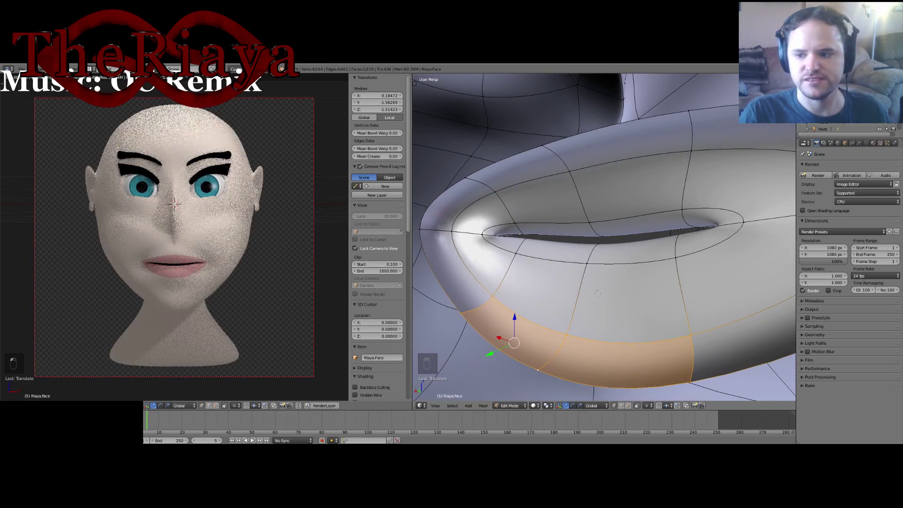
middle_drag(516, 318, 445, 296)
scroll(467, 305, down, 1)
middle_drag(630, 254, 751, 271)
middle_drag(620, 280, 596, 286)
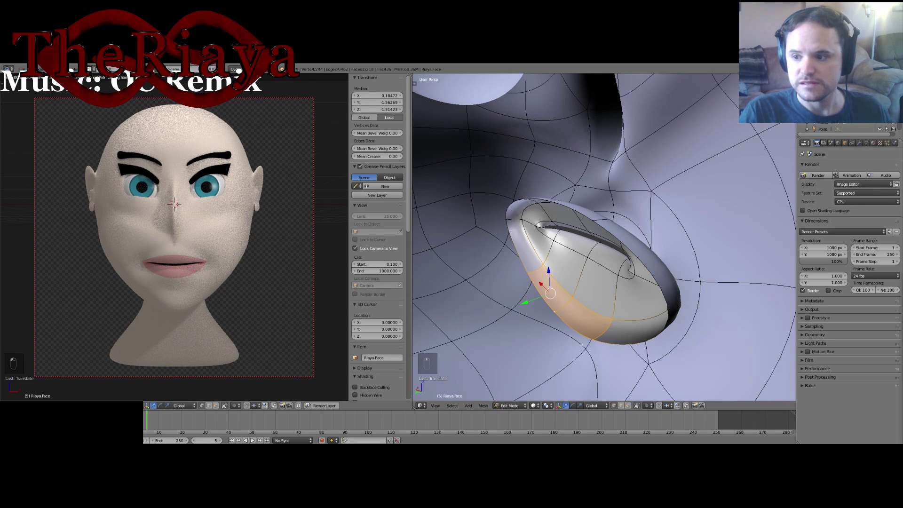
middle_drag(555, 211, 584, 195)
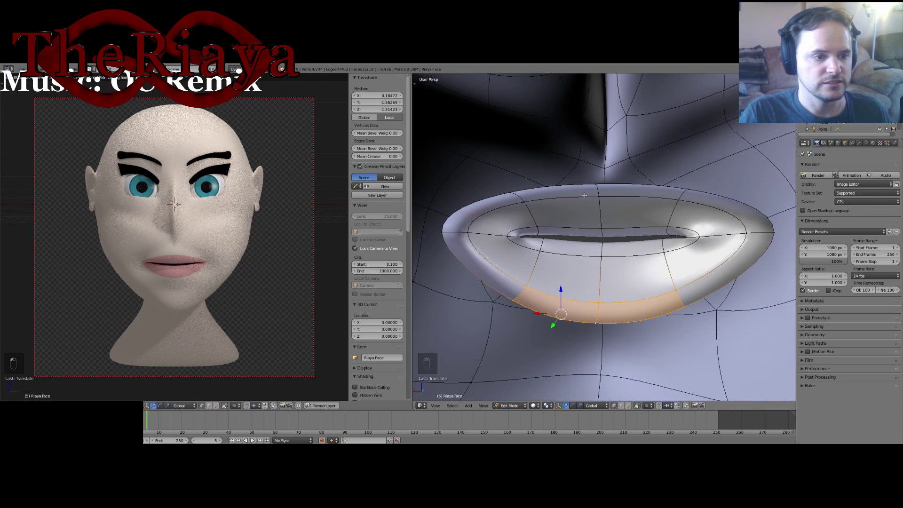
Select two neighbouring upper vertices of the rear rim edge and save the mouth interior over the existing file.
right_click(597, 184)
middle_drag(522, 188, 458, 221)
shift+right_click(446, 227)
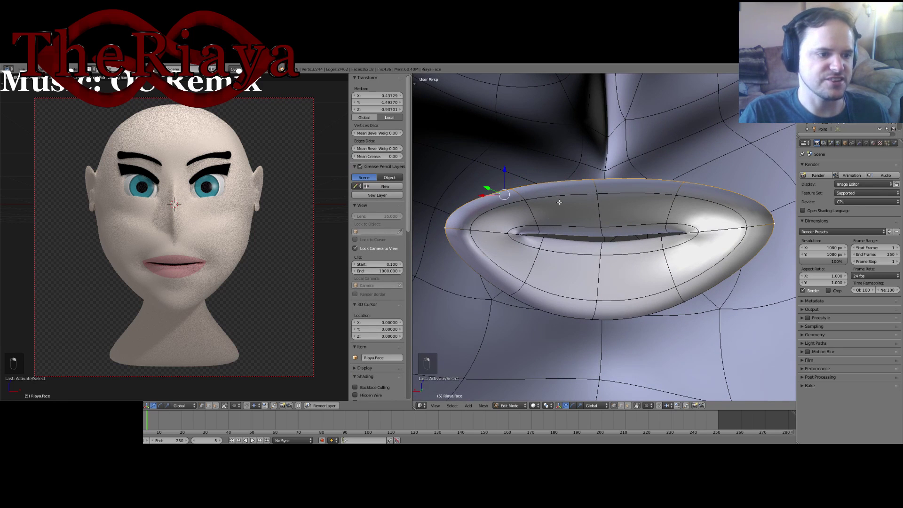
mouse_move(629, 229)
middle_down()
mouse_move(612, 230)
mouse_move(629, 229)
middle_up()
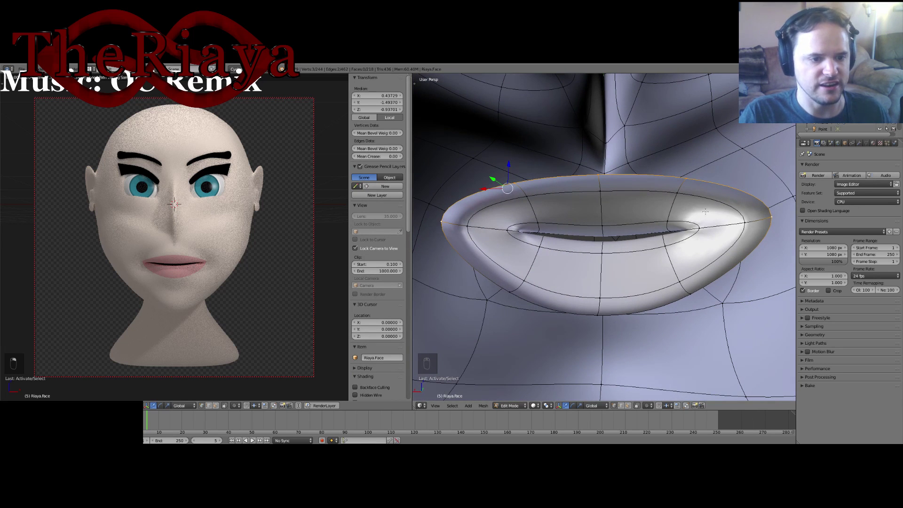
right_click(516, 189)
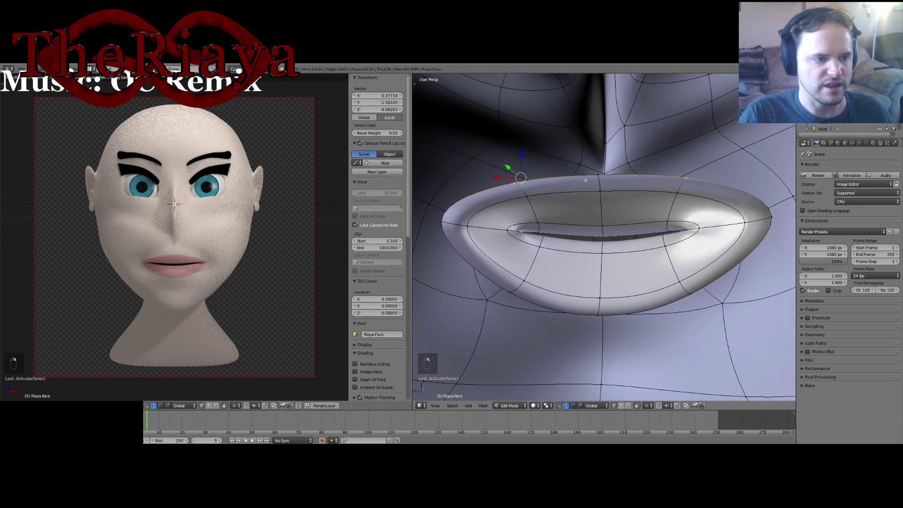
shift+right_click(599, 177)
key(ctrl+s)
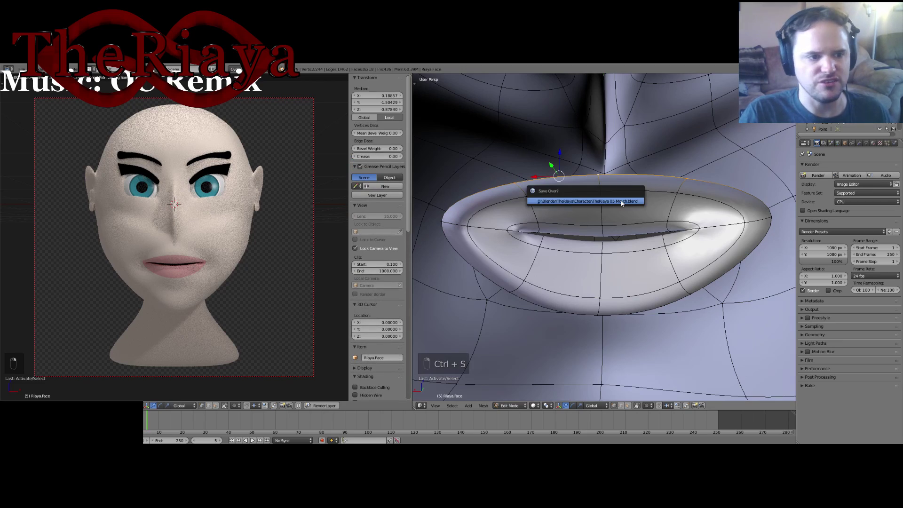
click(621, 203)
middle_drag(621, 202, 606, 179)
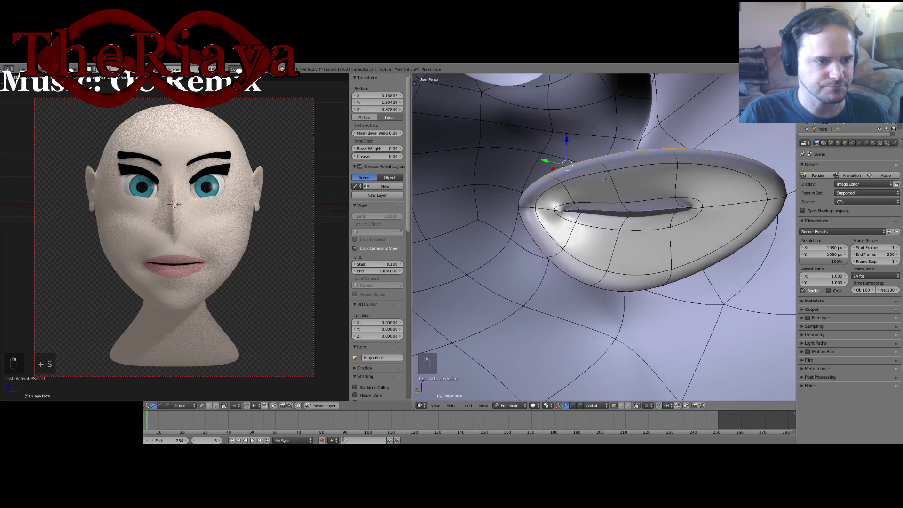
alt+right_click(593, 159)
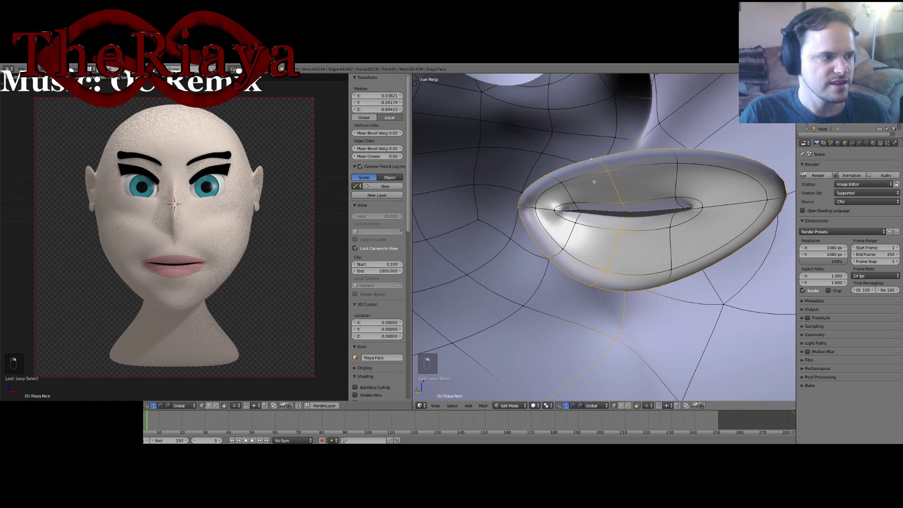
middle_drag(594, 181, 595, 179)
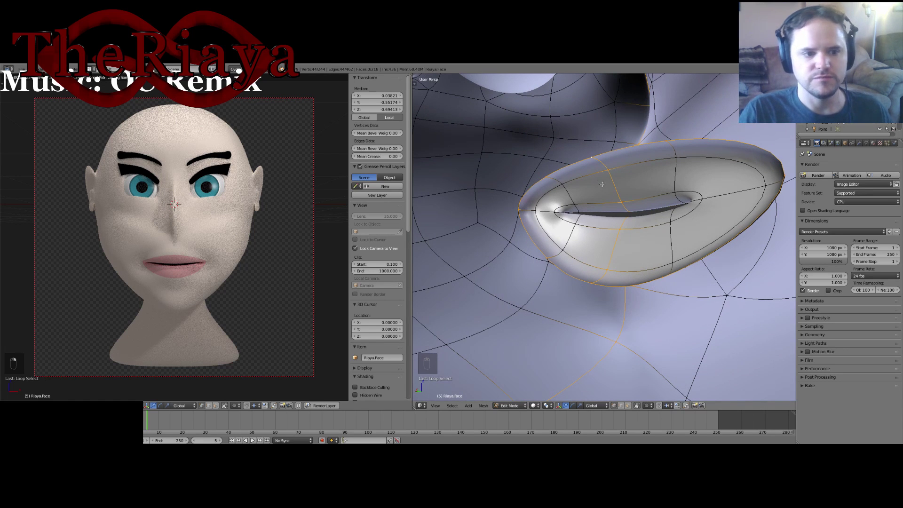
middle_drag(614, 192, 599, 207)
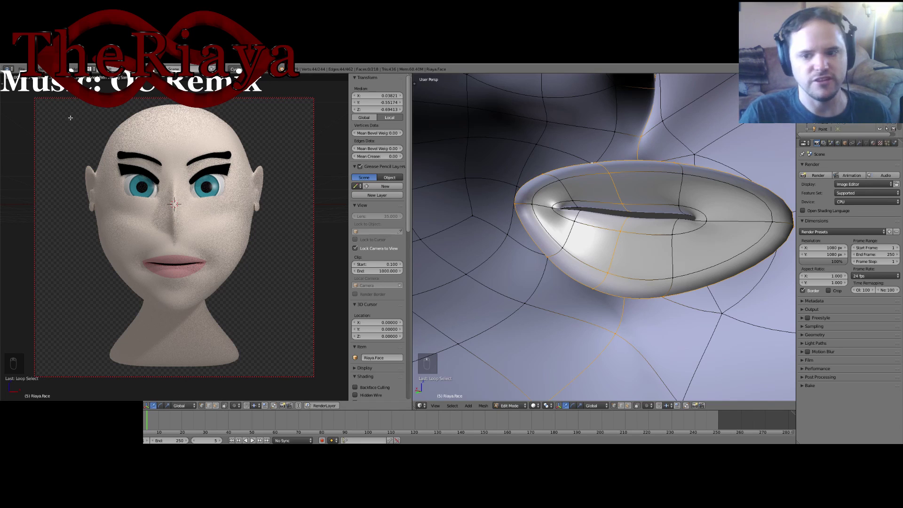
middle_drag(755, 211, 618, 235)
scroll(709, 216, up, 3)
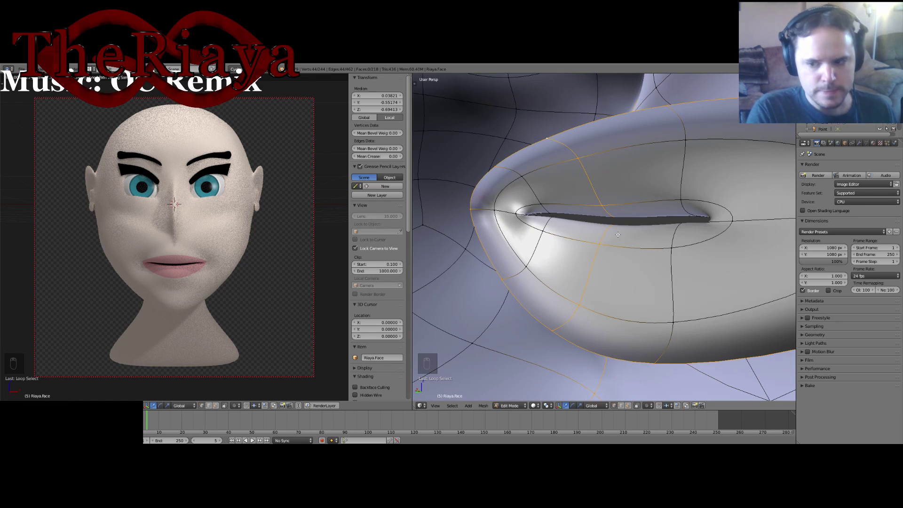
middle_drag(614, 233, 555, 196)
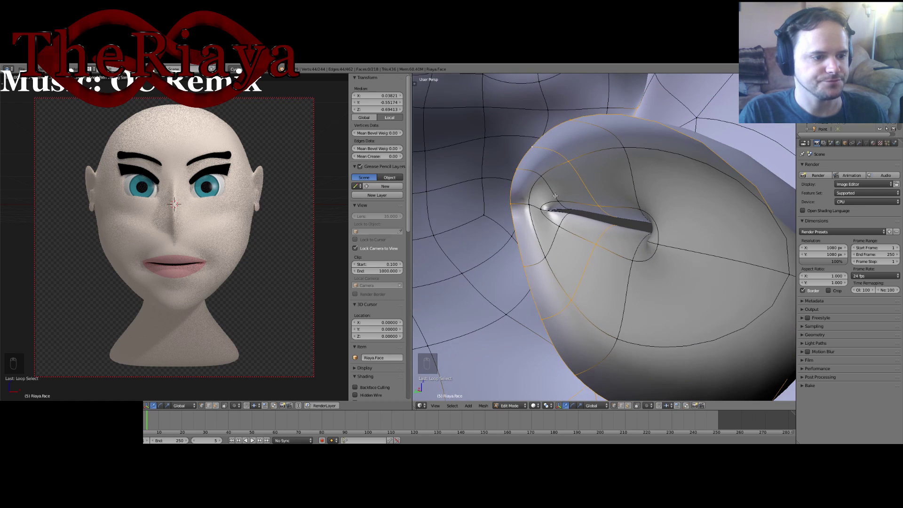
Select the rear rim loop of the mouth interior and extrude it, placing it at a median Y of about -1.491.
middle_drag(548, 135, 549, 209)
alt+right_click(560, 135)
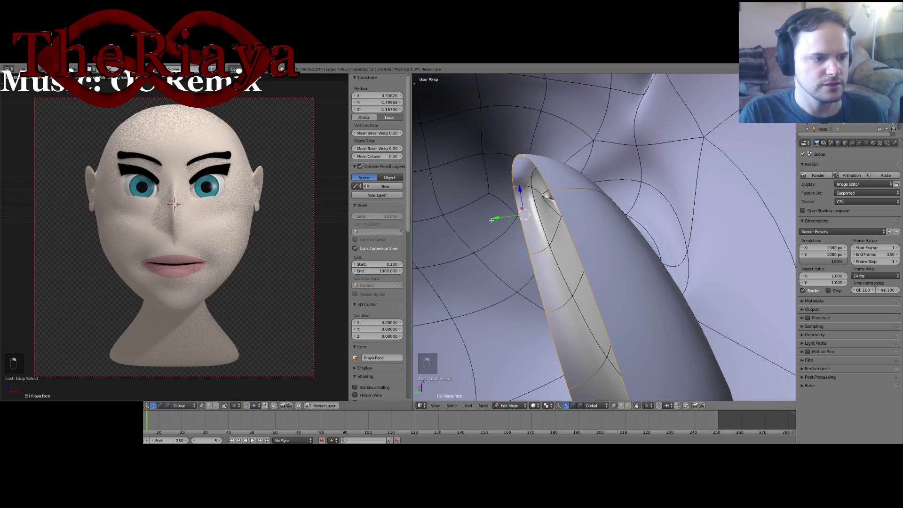
mouse_move(491, 220)
mouse_down()
mouse_move(505, 217)
mouse_move(497, 222)
mouse_up()
key(e)
click(507, 217)
middle_drag(498, 222, 665, 241)
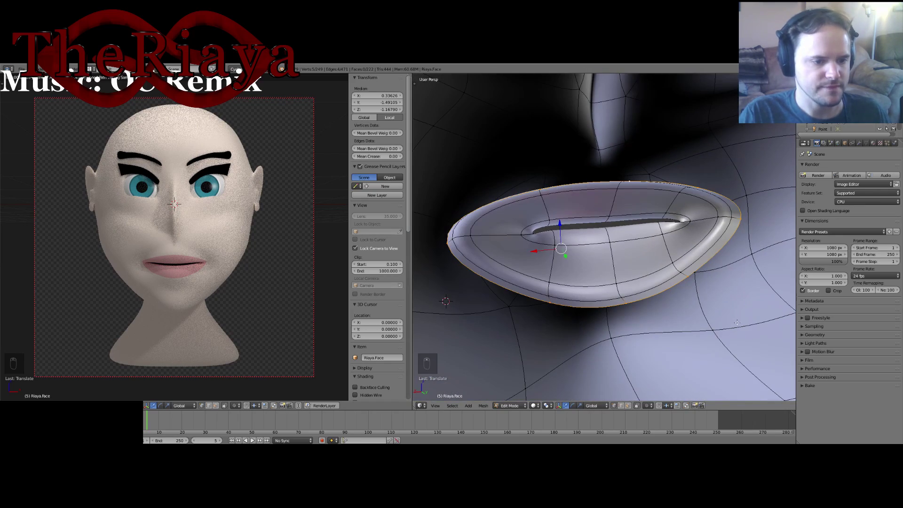
Widen the new rear rim loop along X only, to a median X of about 0.359.
key(s)
click(771, 337)
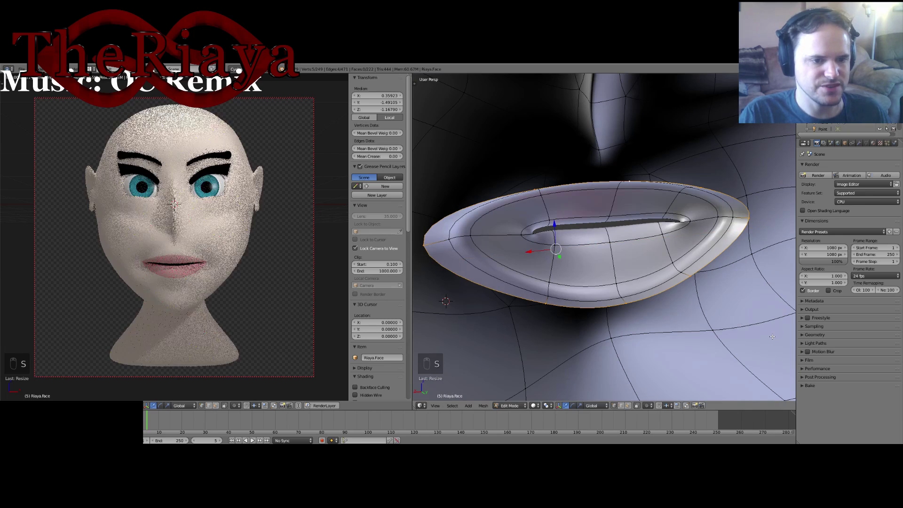
key(alt+Tab)
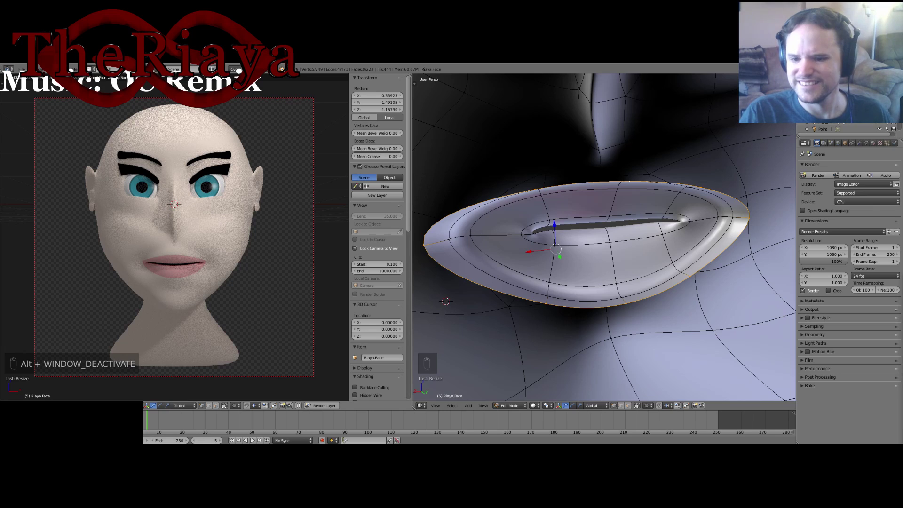
middle_drag(607, 221, 655, 209)
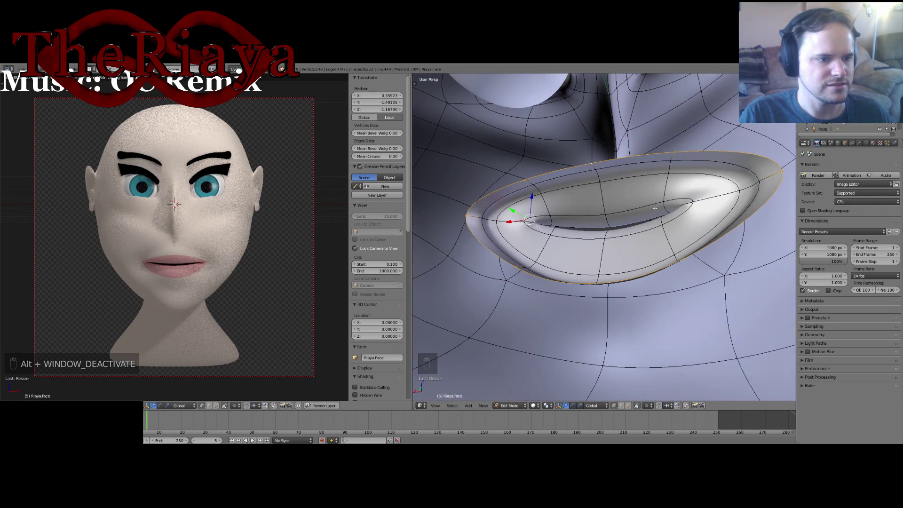
Select the two outermost rear rim loops, move them forward along Y to a median Y of about -1.531, and clear the selection.
alt+right_click(592, 169)
alt+shift+right_click(579, 168)
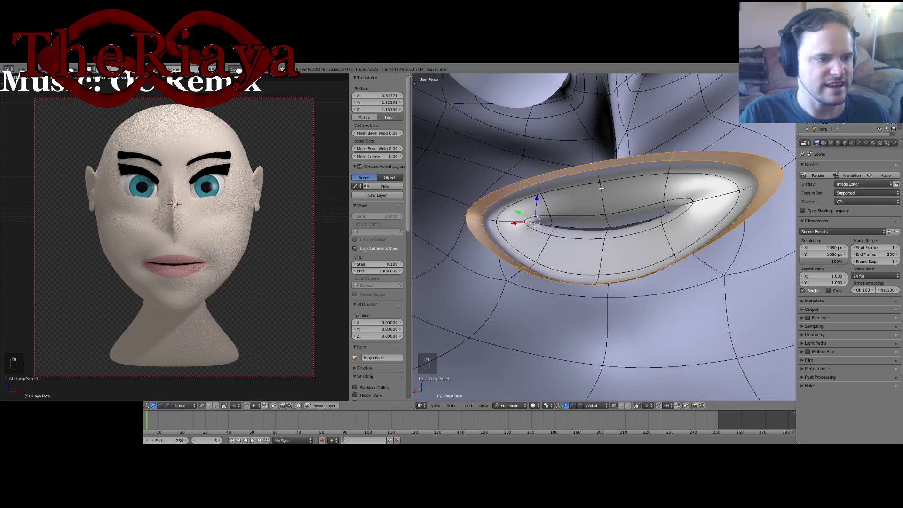
middle_drag(580, 167, 523, 234)
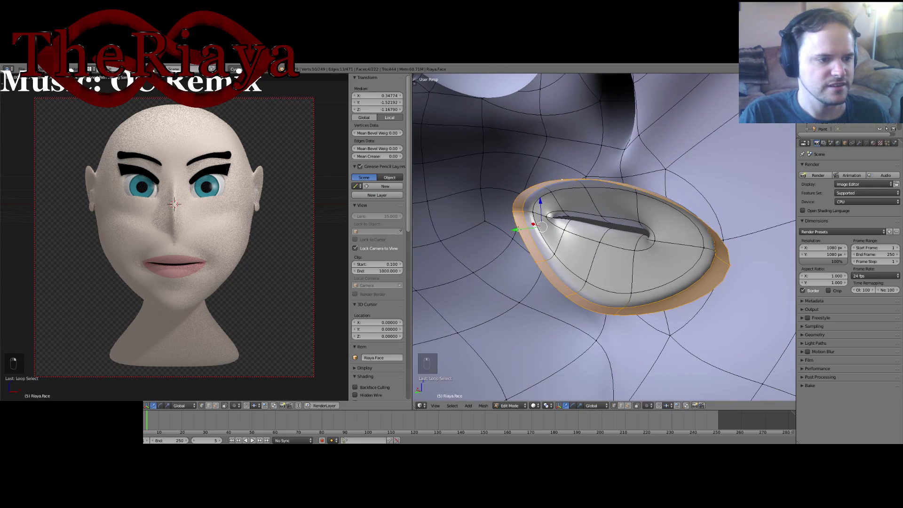
key(g)
key(y)
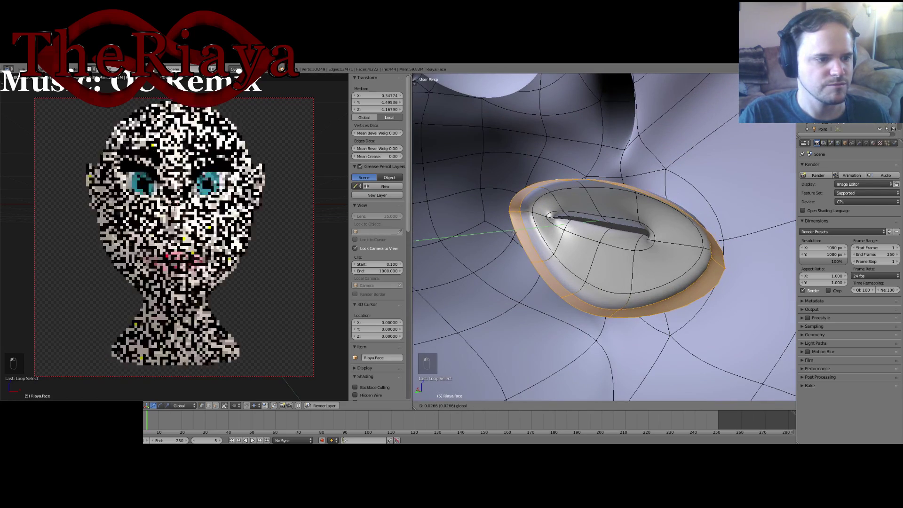
click(535, 230)
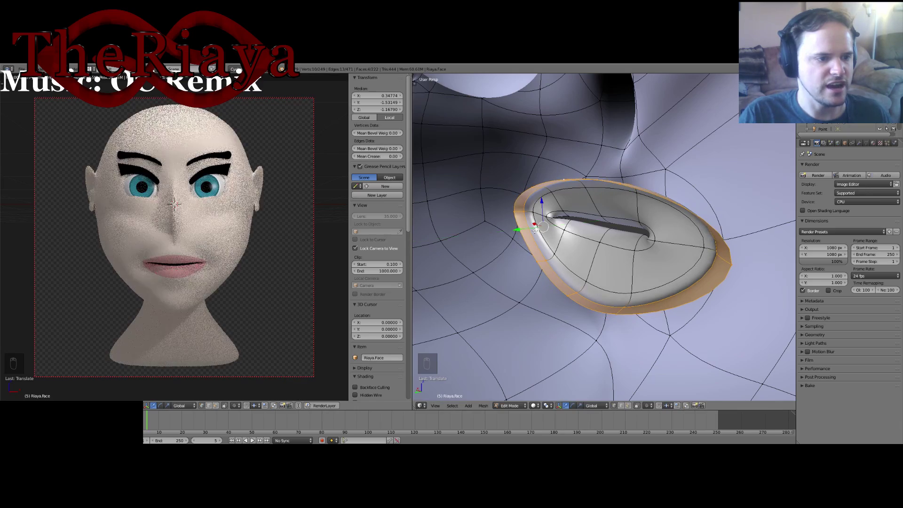
middle_drag(534, 229, 595, 166)
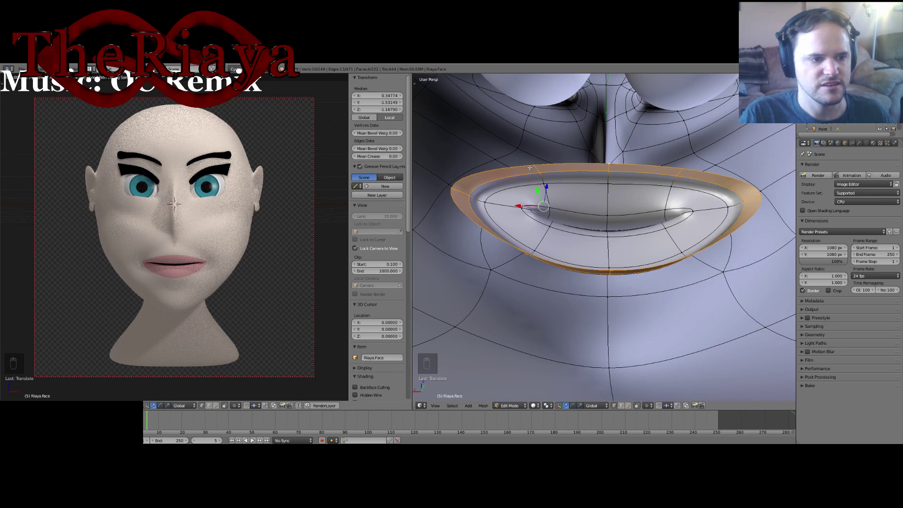
key(a)
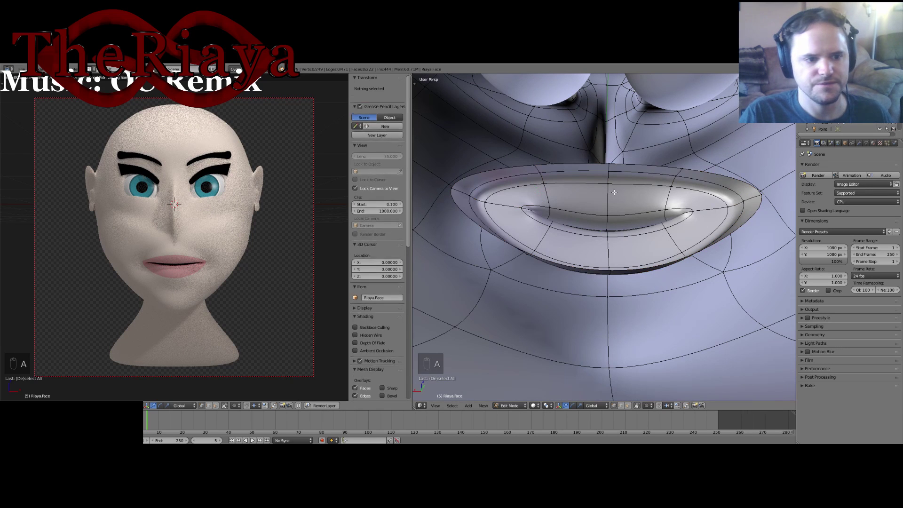
Extrude the rear rim loop of the mouth interior and move it backward along Y to a median Y of about -1.372.
middle_drag(654, 177, 558, 190)
alt+right_click(579, 195)
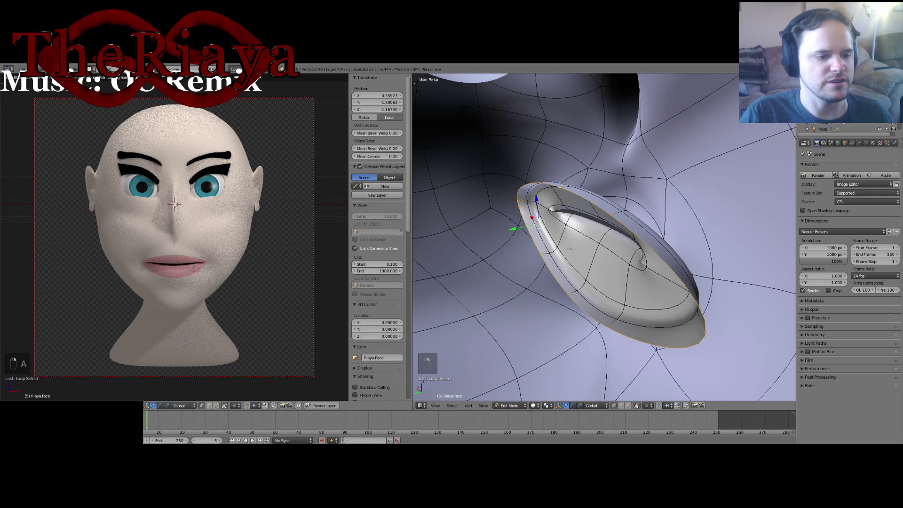
middle_drag(569, 249, 596, 221)
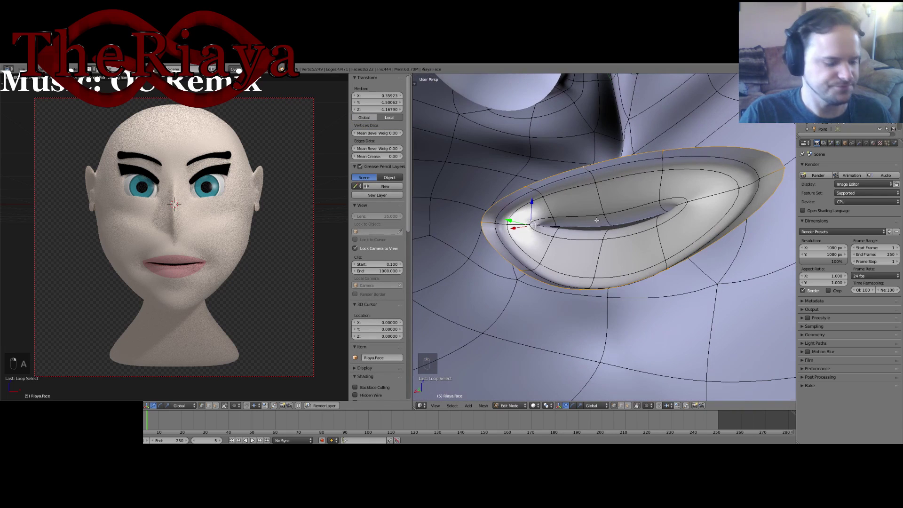
key(e)
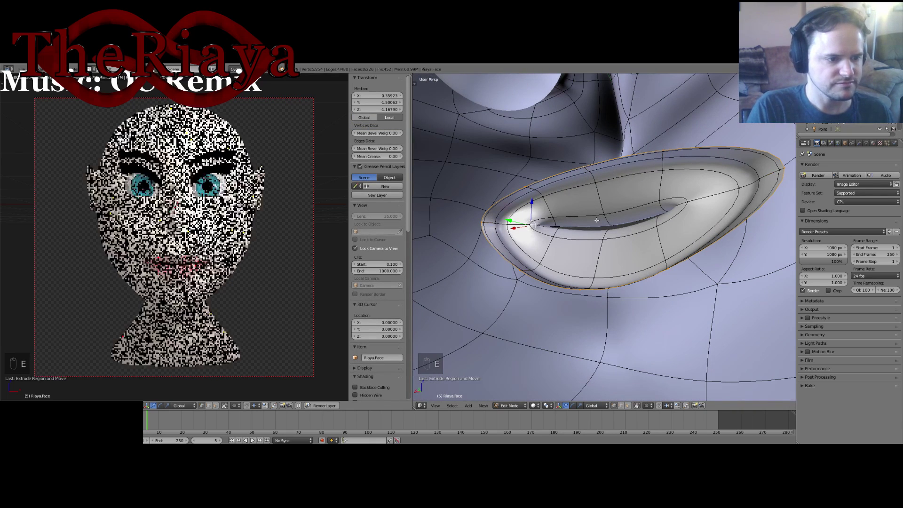
middle_drag(596, 220, 528, 236)
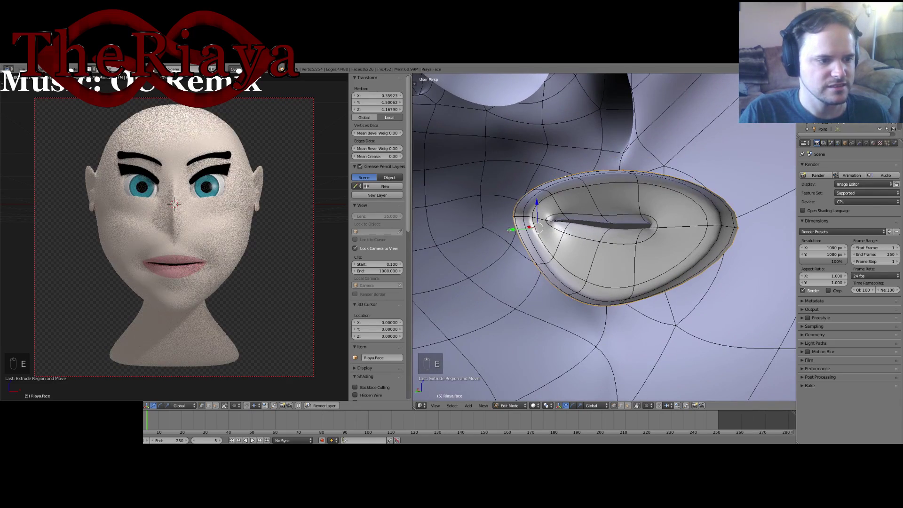
drag(511, 229, 489, 242)
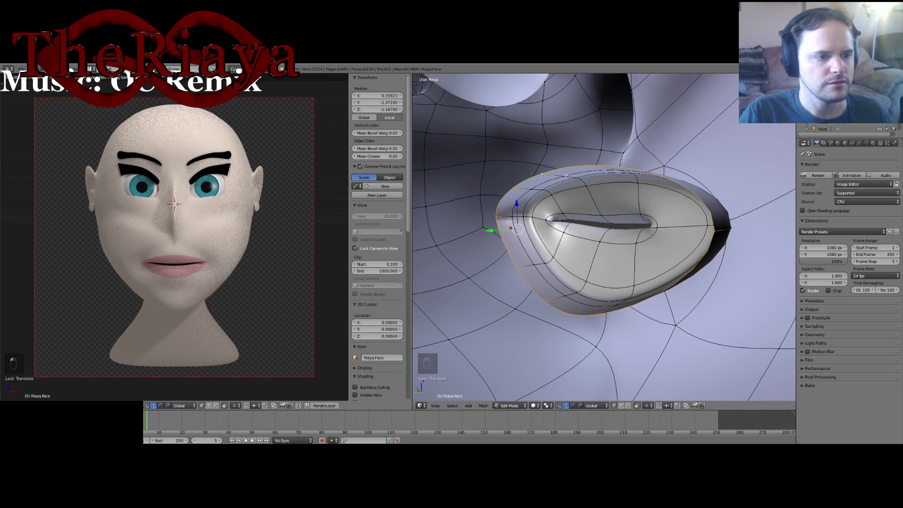
Raise the upper edge of the new rear rim along Z to a median Z of about -0.829.
middle_drag(563, 178, 534, 220)
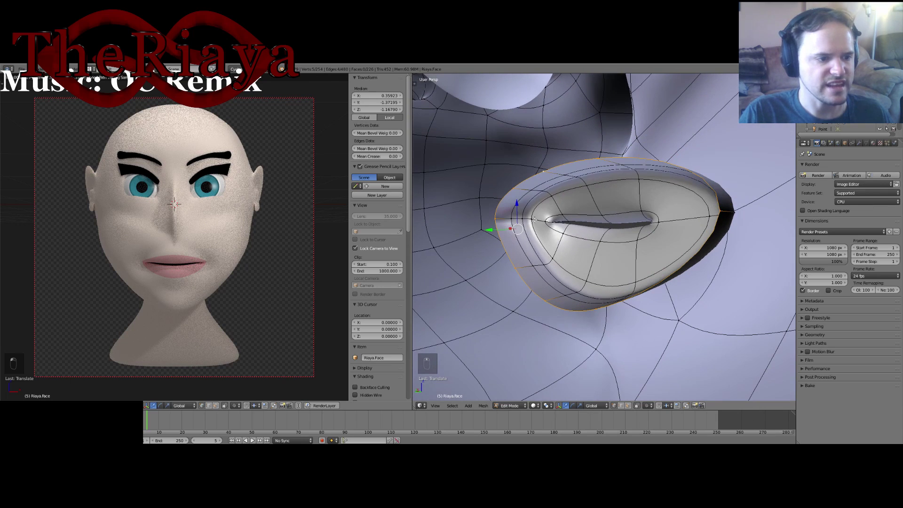
right_click(554, 166)
key(g)
key(z)
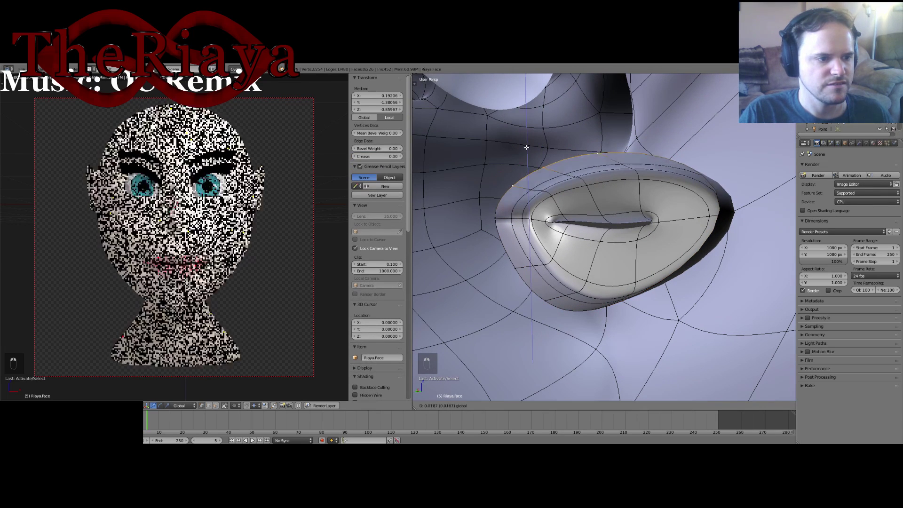
click(528, 167)
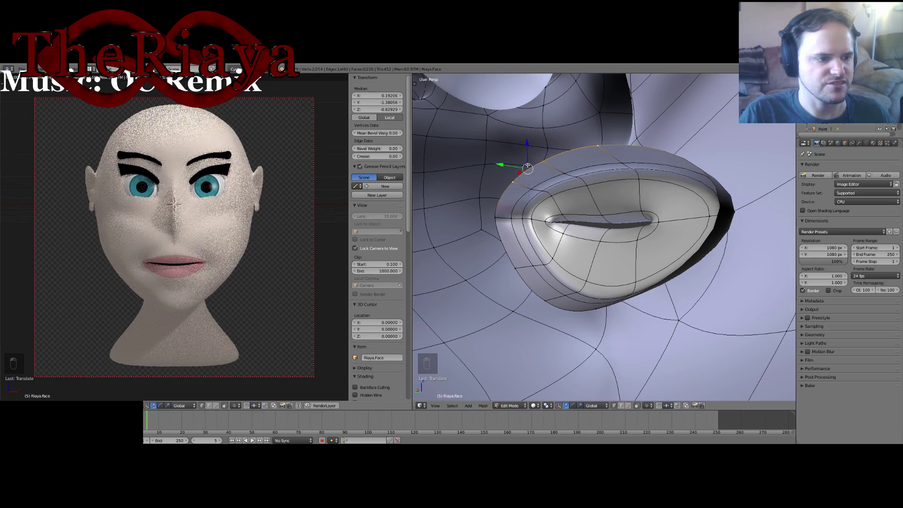
Select the whole rear rim loop and extrude it far backward along Y to a median Y of about -0.365.
middle_drag(540, 221, 529, 270)
right_click(526, 269)
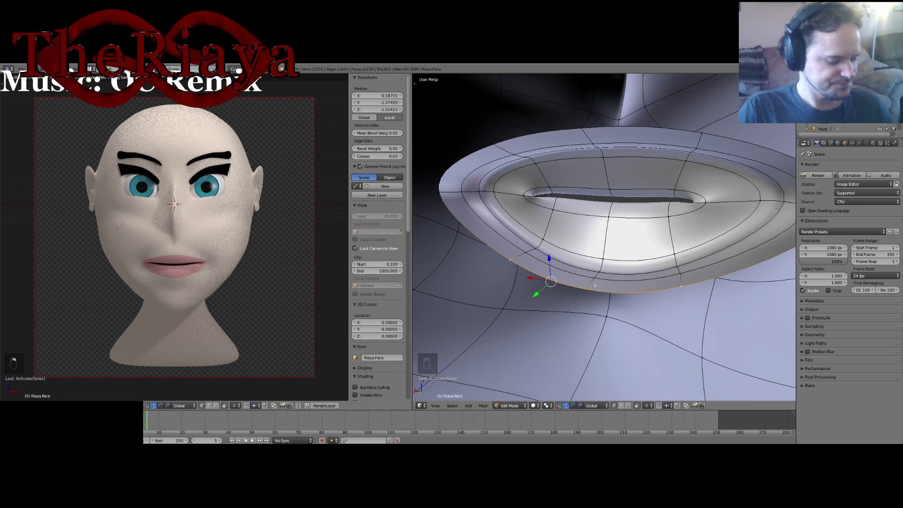
middle_drag(669, 289, 570, 294)
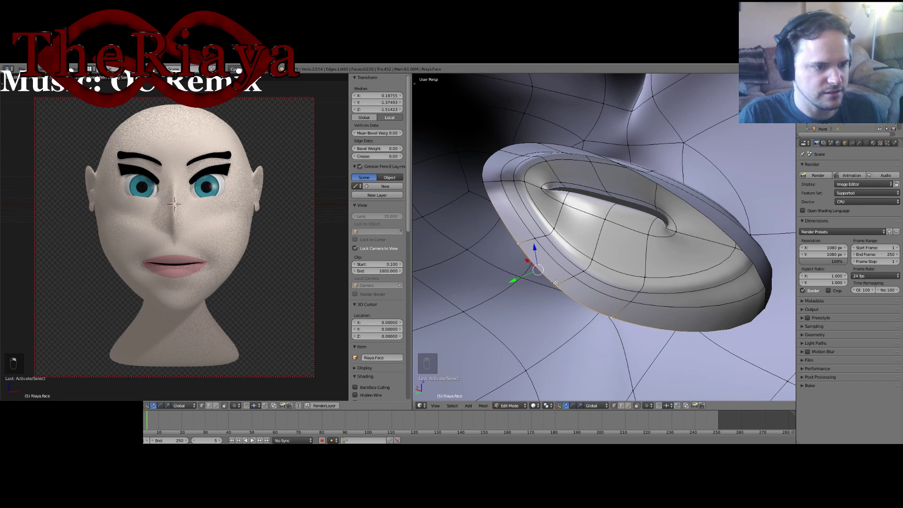
alt+right_click(556, 283)
middle_drag(555, 282, 673, 235)
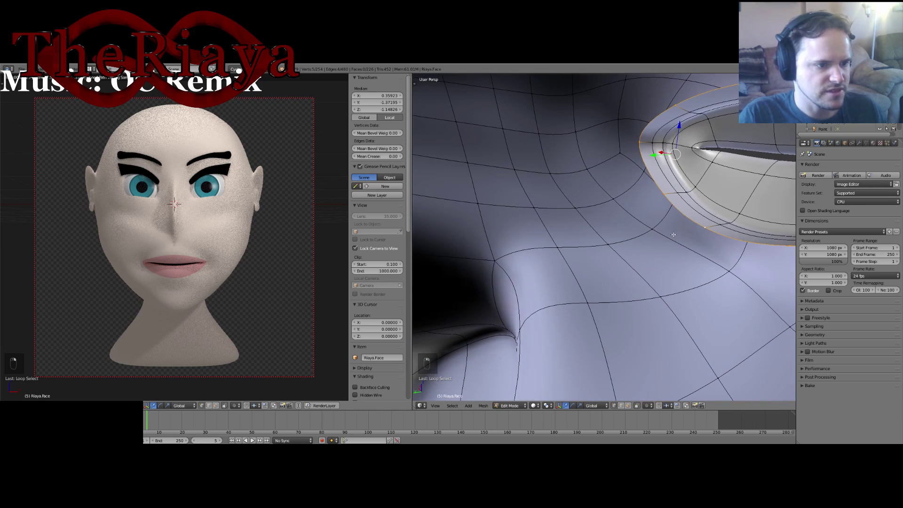
middle_drag(515, 189, 591, 155)
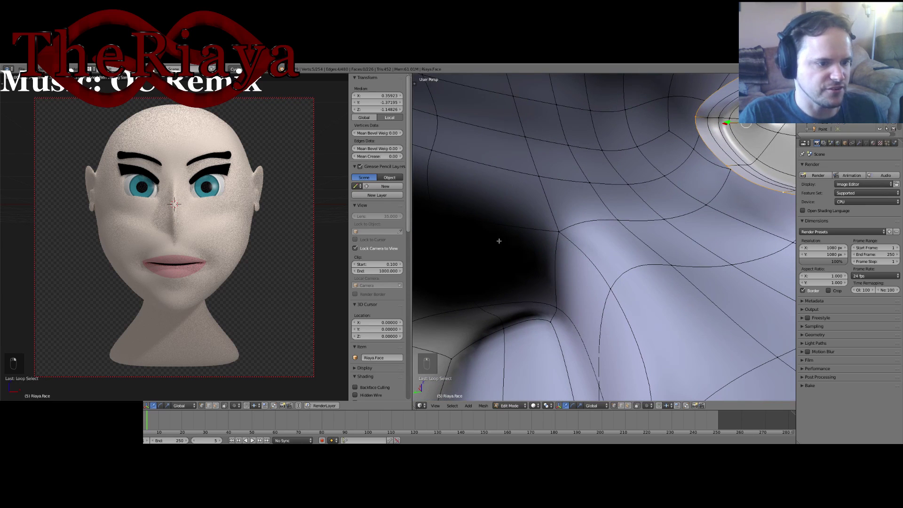
middle_drag(489, 351, 606, 198)
key(e)
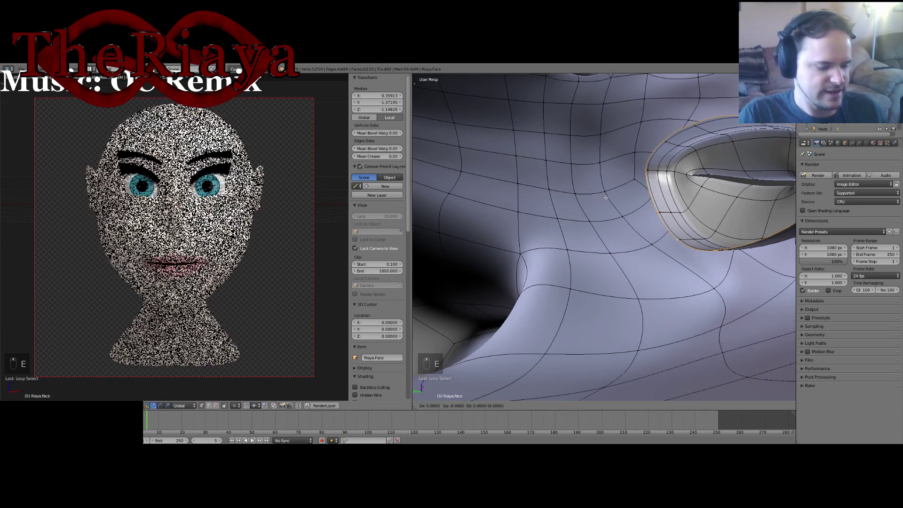
key(y)
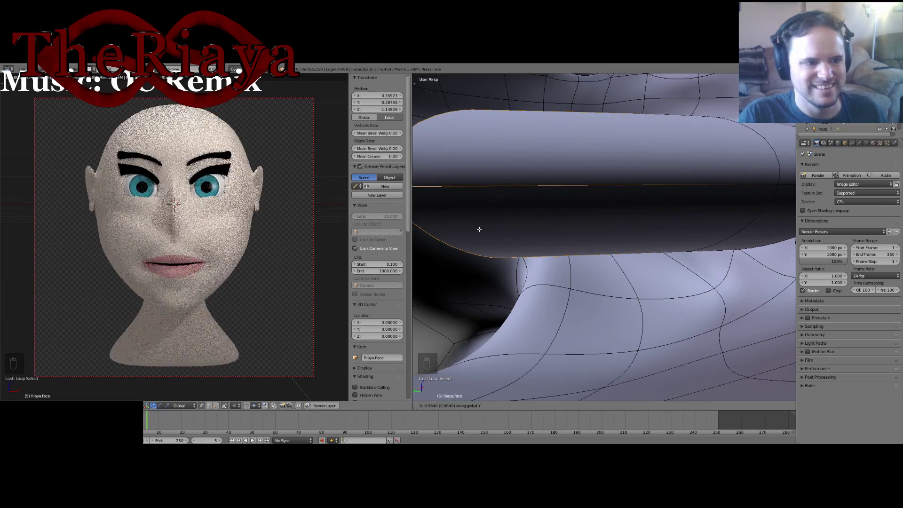
click(479, 229)
Add a single loop cut around the long rear section of the mouth cavity, about halfway along its length.
middle_drag(480, 229, 690, 172)
key(ctrl+r)
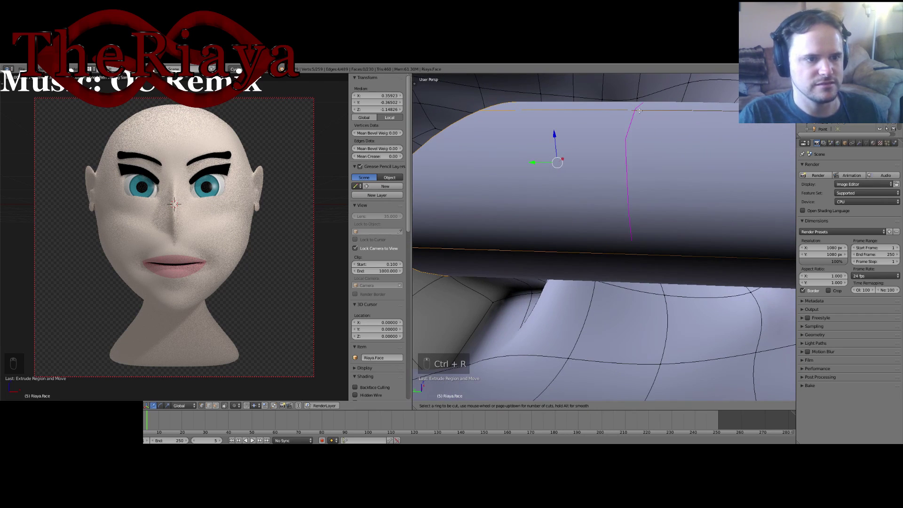
click(655, 141)
click(657, 144)
shift+middle_drag(657, 144, 667, 187)
Raise the two neighbouring upper vertices of the new middle loop along Z to a median Z of about -0.649.
right_click(667, 187)
shift+right_click(601, 168)
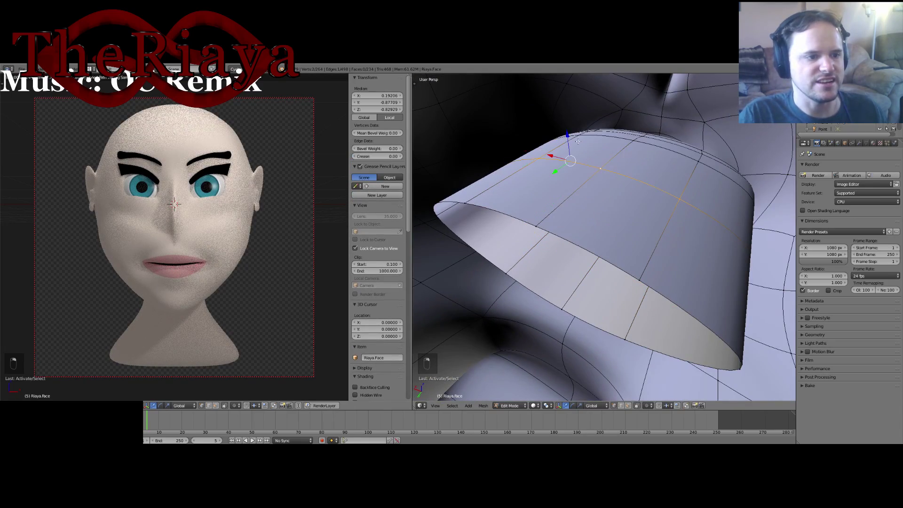
drag(568, 123, 566, 107)
click(548, 133)
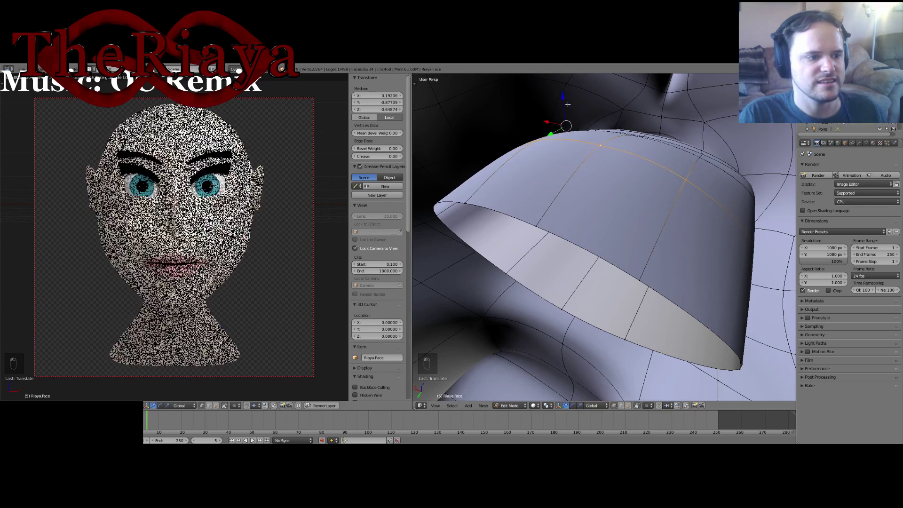
Select the open rear rim loop of the cavity and scale it up to a median X of about 0.379.
middle_drag(548, 134, 624, 195)
alt+right_click(607, 136)
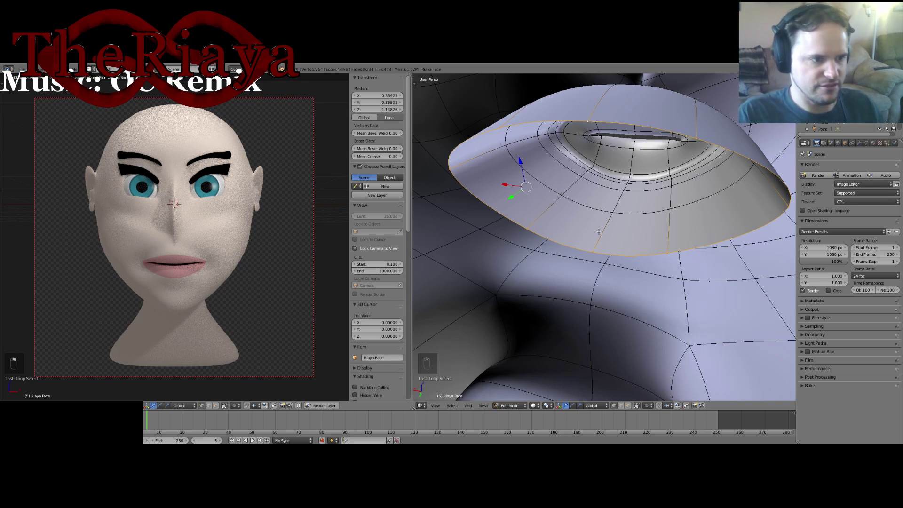
middle_drag(599, 232, 564, 194)
key(s)
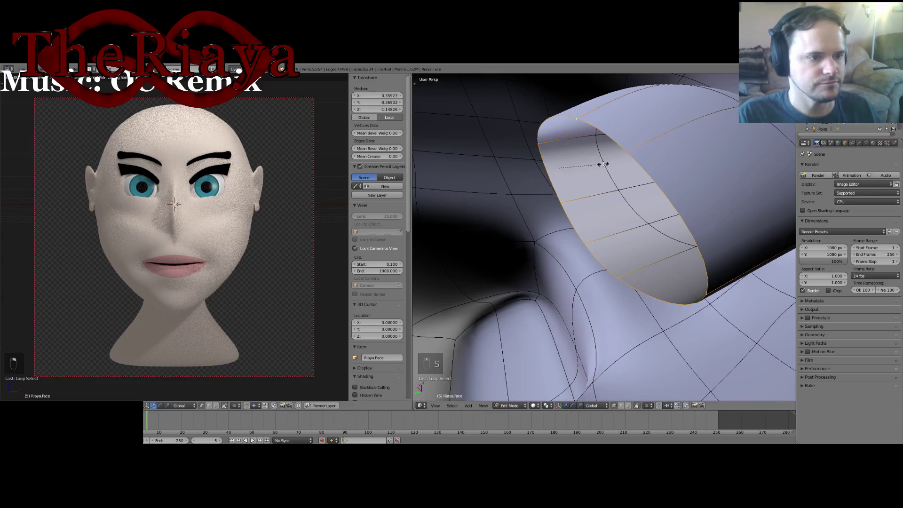
click(598, 167)
middle_drag(598, 166, 641, 140)
Flatten the rear rim loop by scaling it to 0 along Y.
key(s)
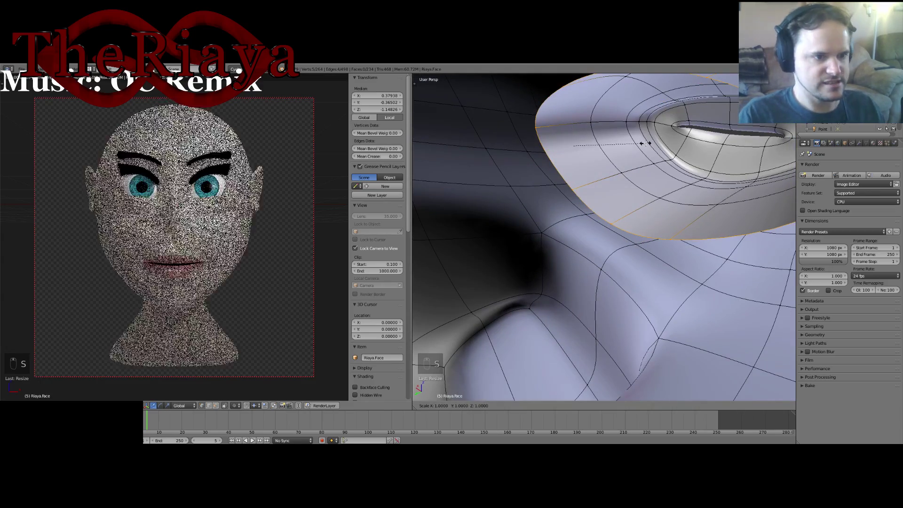
key(y)
key(0)
key(Return)
Raise the lower edge of the rear rim slightly along Z and select the whole rear rim loop.
middle_drag(646, 143, 624, 205)
middle_drag(633, 192, 639, 191)
right_click(597, 211)
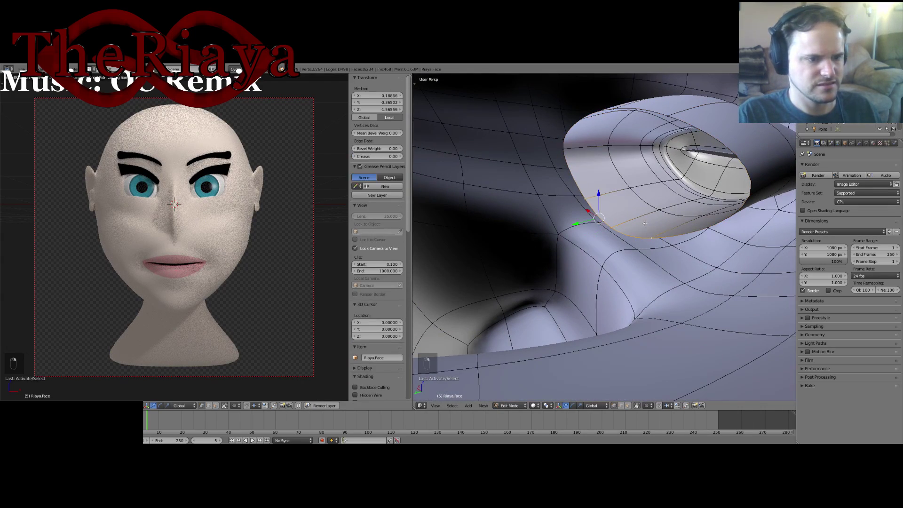
key(g)
key(z)
click(600, 188)
alt+right_click(619, 111)
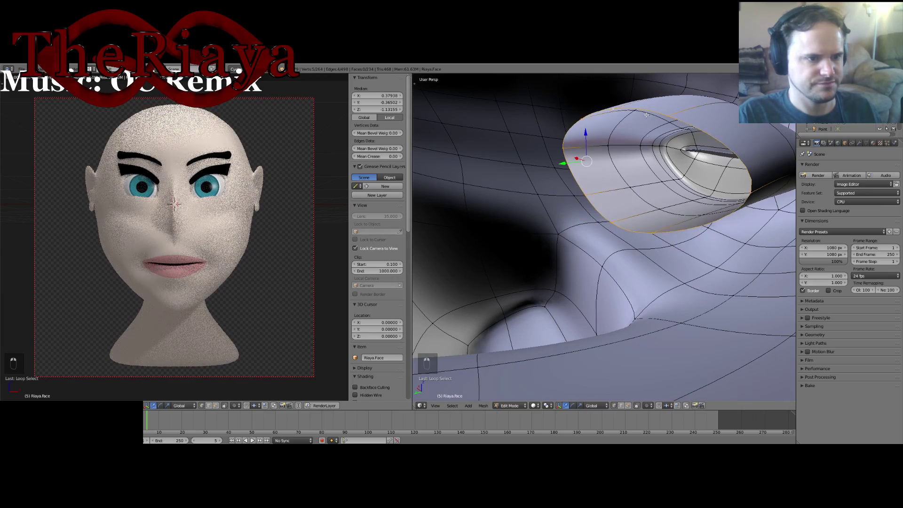
Try a free backward extrusion of the rear rim loop and revert to the loop selection through the undo history.
middle_drag(653, 140, 631, 141)
key(e)
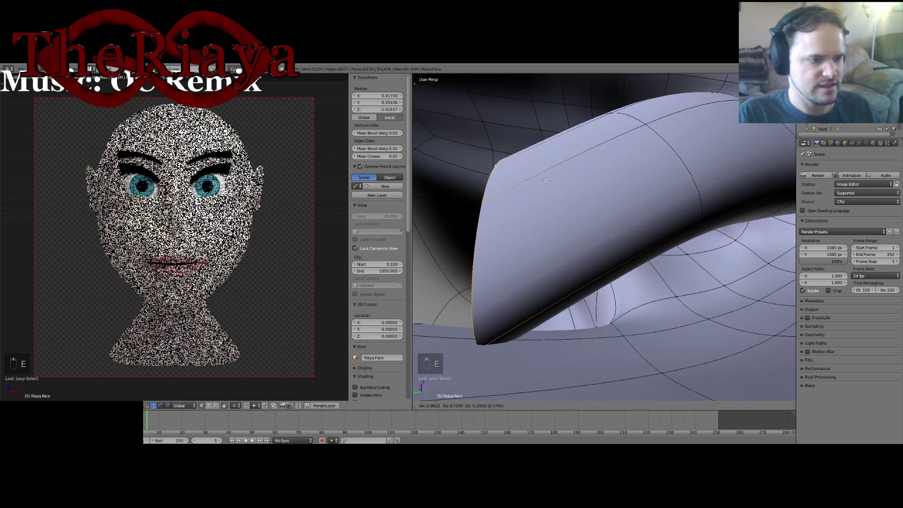
click(556, 206)
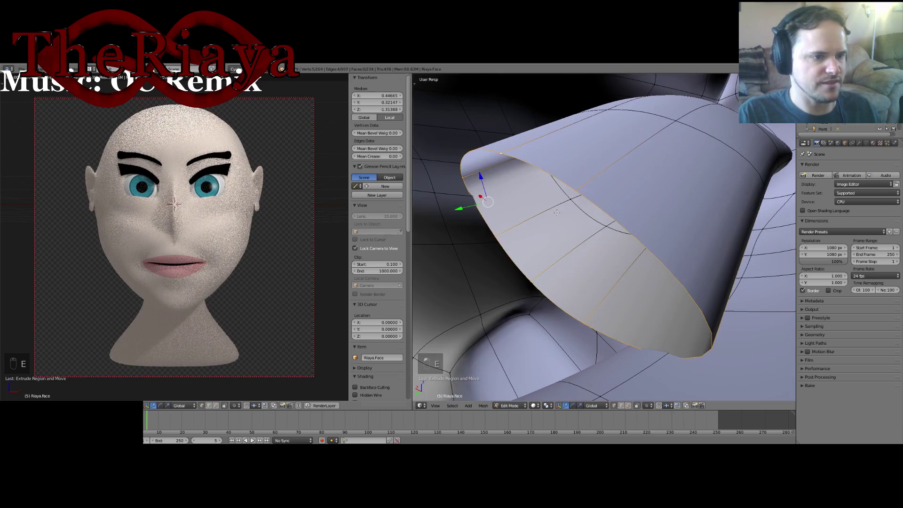
key(ctrl+z)
middle_drag(594, 177, 574, 184)
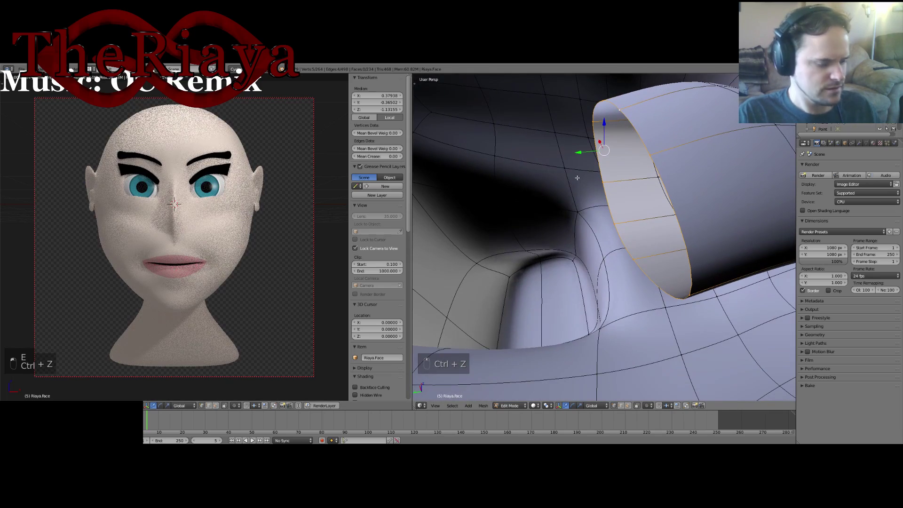
key(ctrl+alt+z)
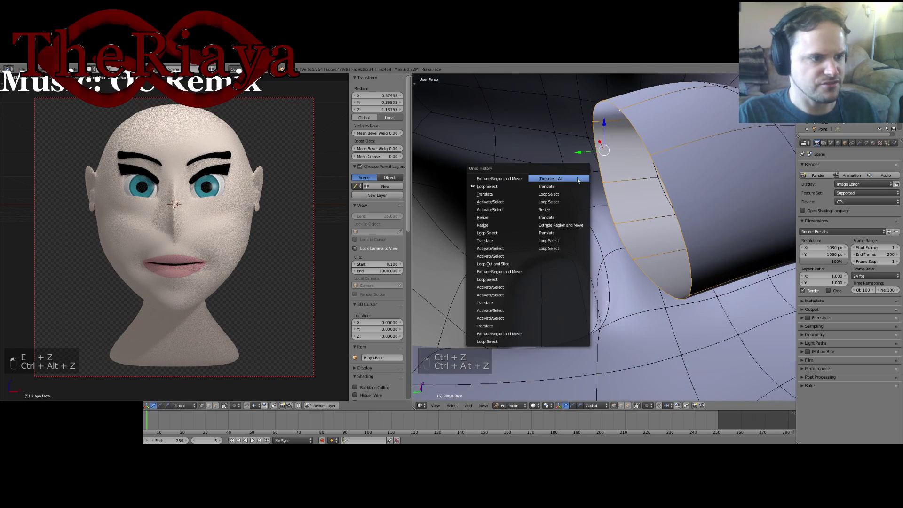
click(488, 187)
Extrude the rear rim loop backward to a median Y of about 0.348 and scale it down to a median X of about 0.31.
key(e)
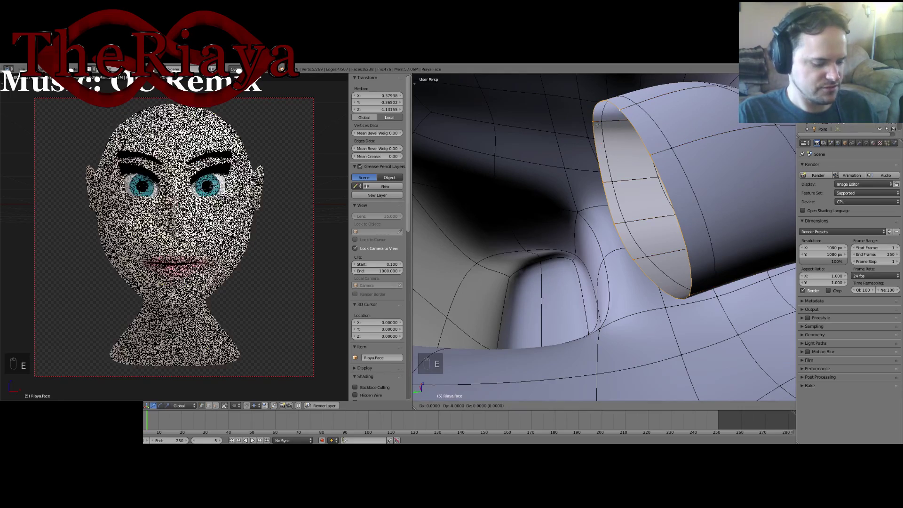
click(425, 136)
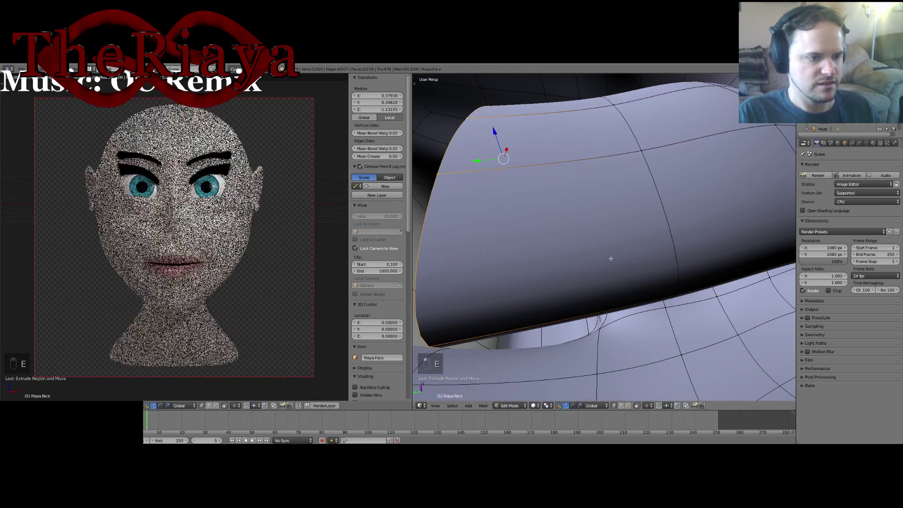
key(s)
click(570, 264)
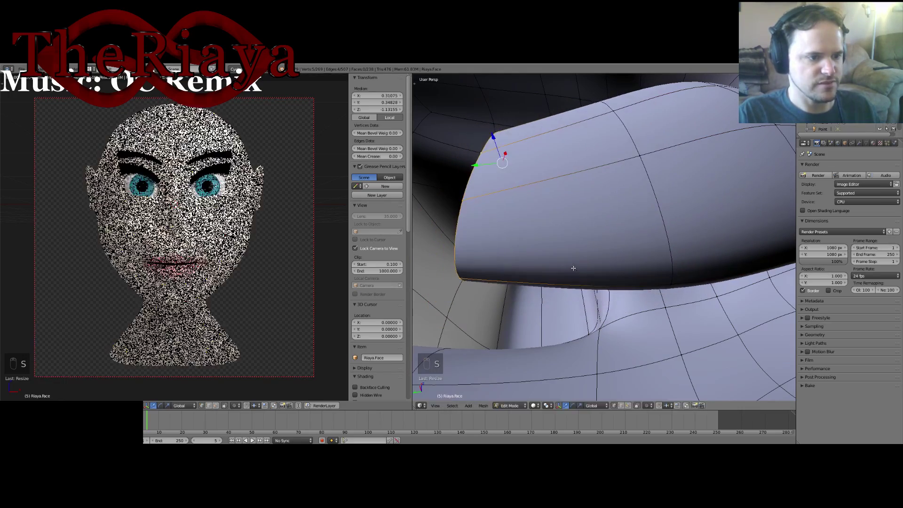
Move the shrunken rear rim loop forward along Y to a median Y of about -0.054.
middle_drag(570, 264, 440, 215)
key(g)
key(y)
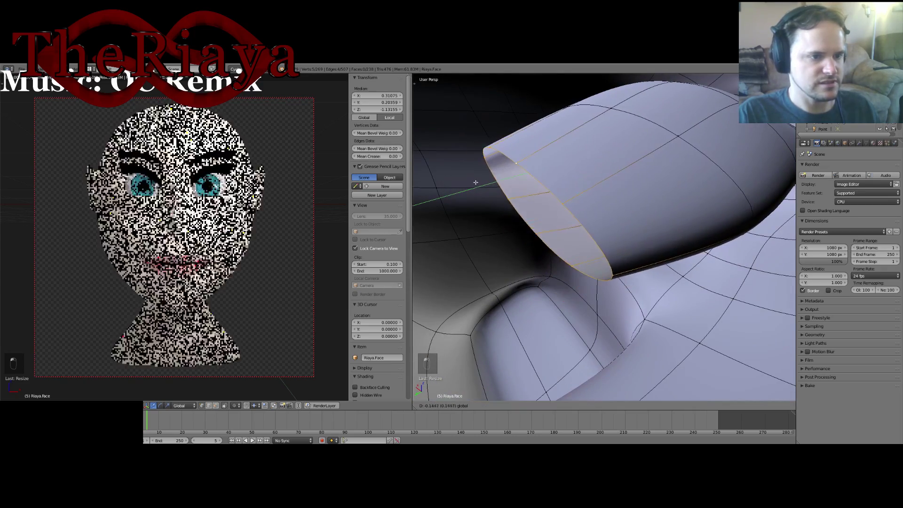
click(512, 170)
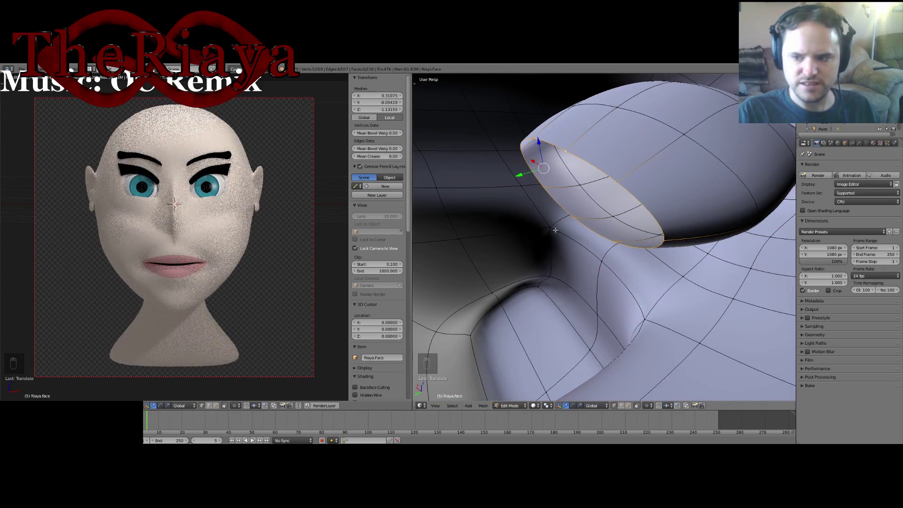
Extrude the rear rim loop again and move it backward along Y to a median Y of about 0.553.
shift+middle_drag(556, 230, 580, 229)
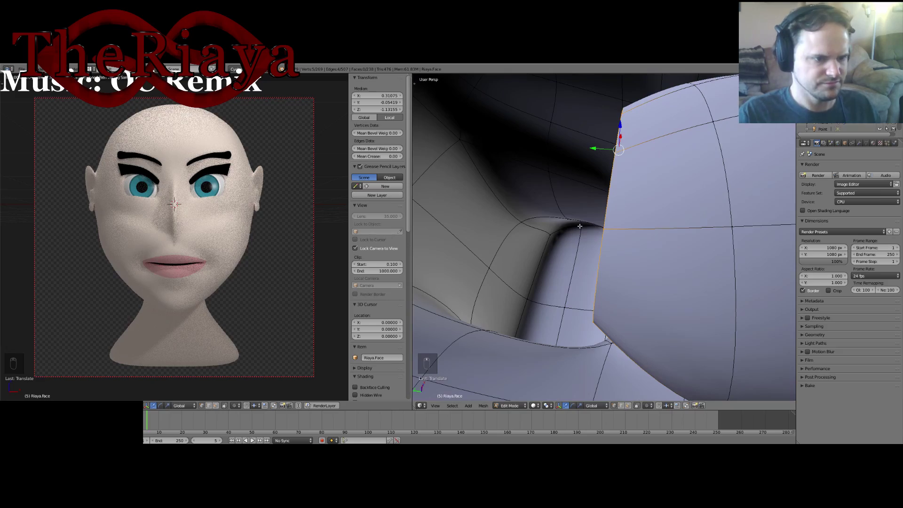
key(e)
right_click(588, 169)
key(g)
key(y)
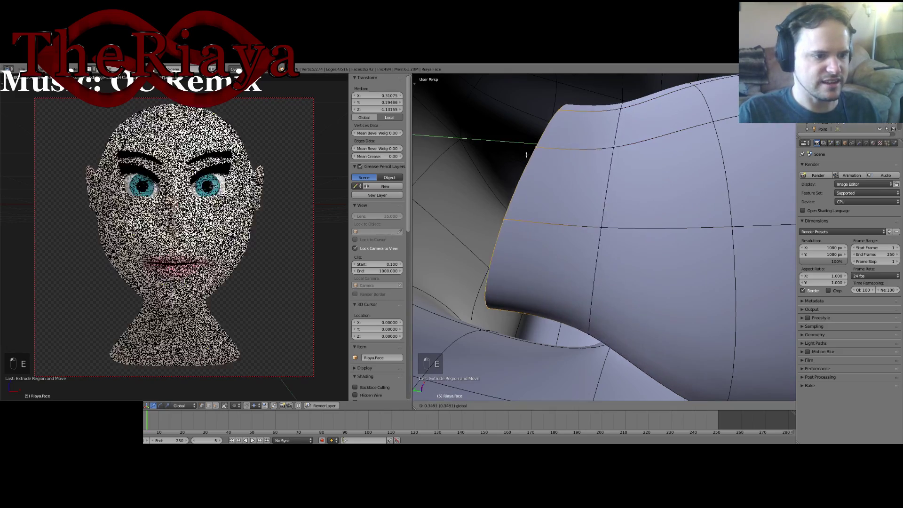
click(517, 215)
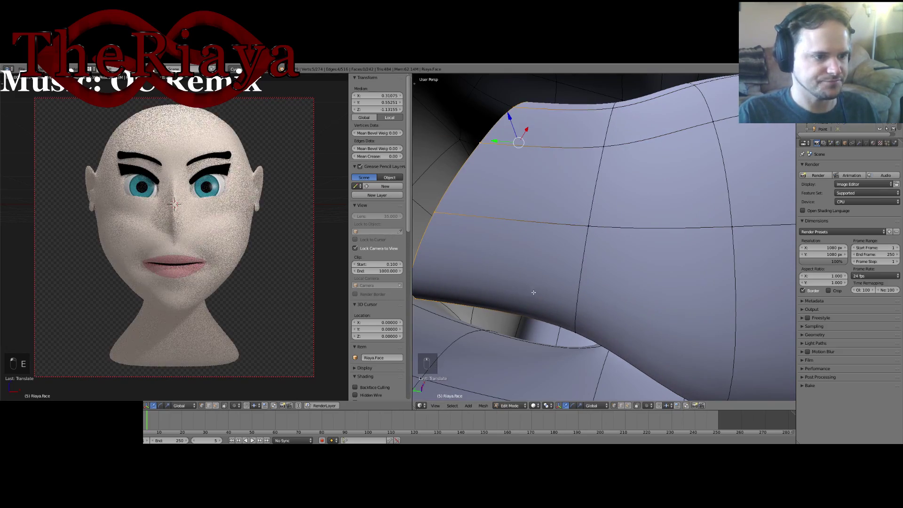
middle_drag(517, 215, 541, 278)
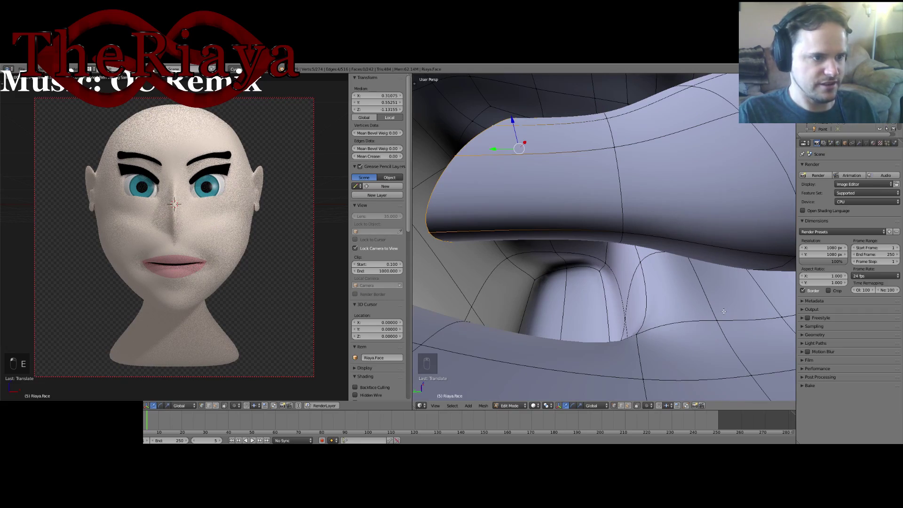
Rotate the rear rim loop about the X axis and lower it along Z to a median Z of about -1.453.
key(r)
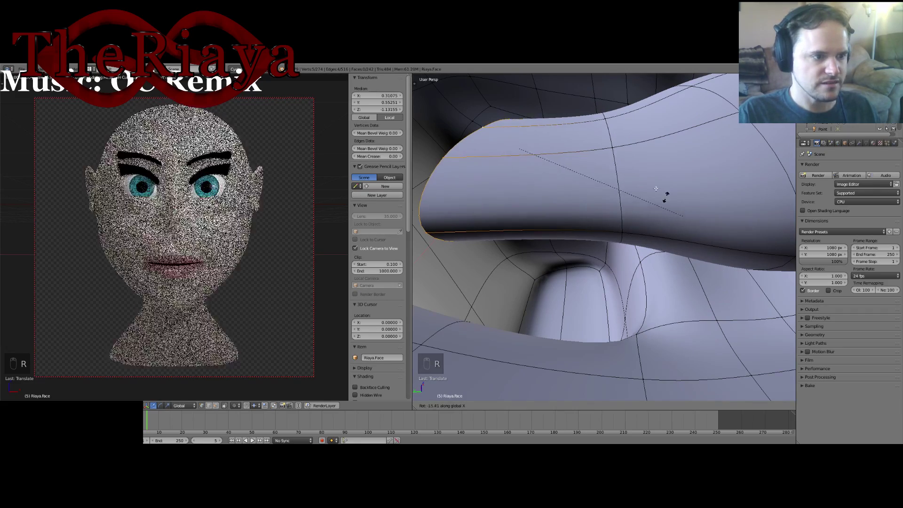
middle_drag(610, 225, 658, 212)
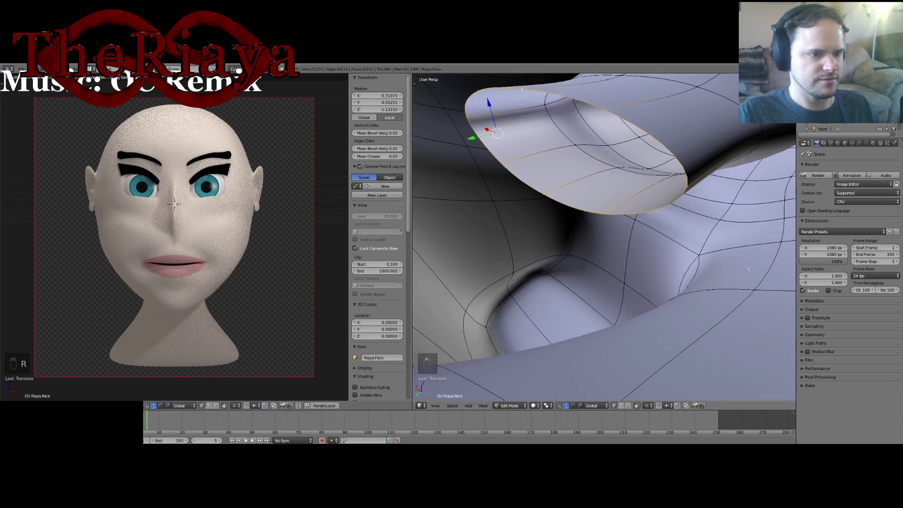
key(r)
key(x)
click(651, 126)
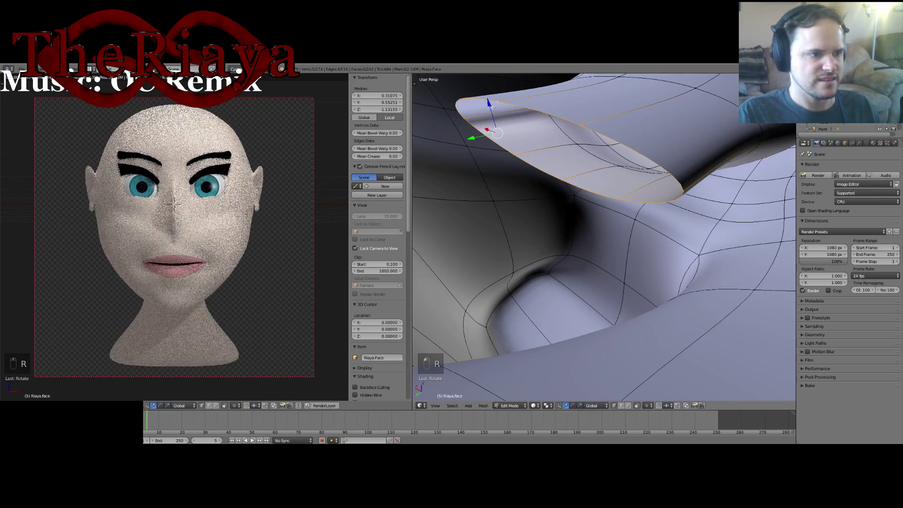
key(g)
key(z)
click(475, 172)
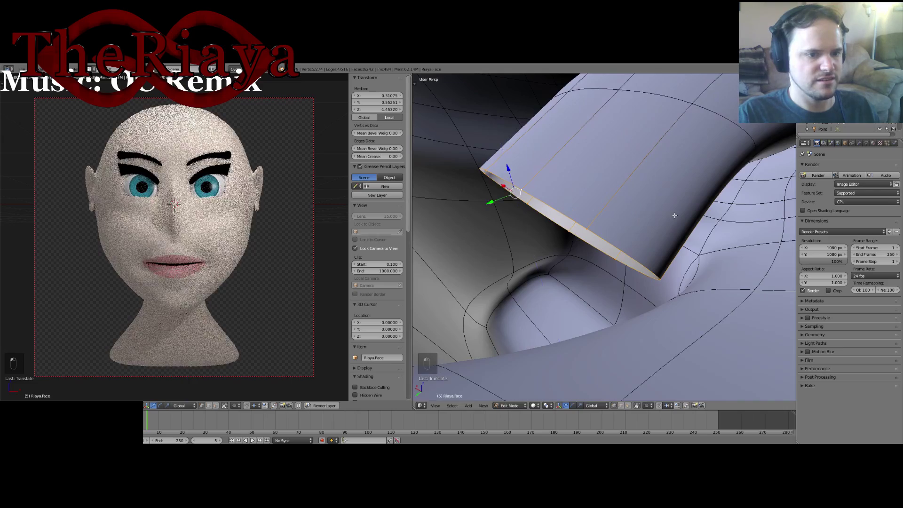
Scale the lowered throat loop down to a median X of about 0.251.
middle_drag(673, 214, 688, 249)
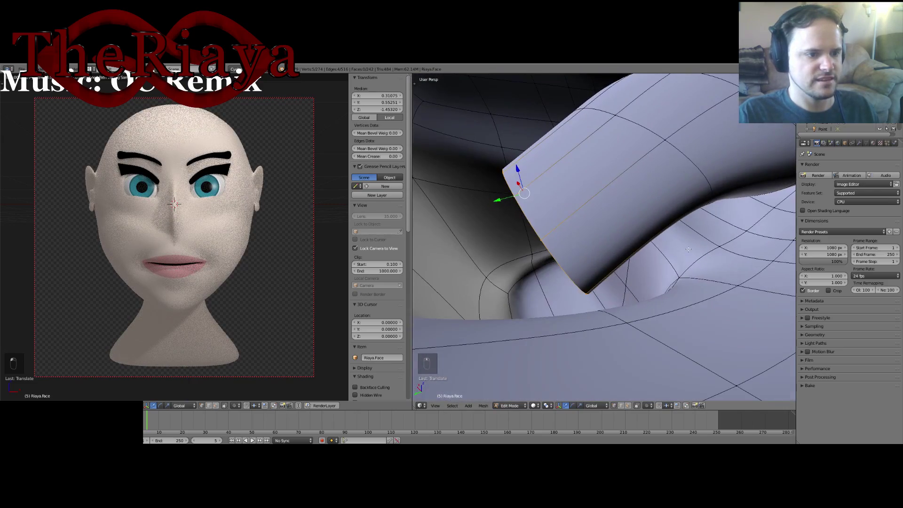
middle_drag(556, 235, 602, 233)
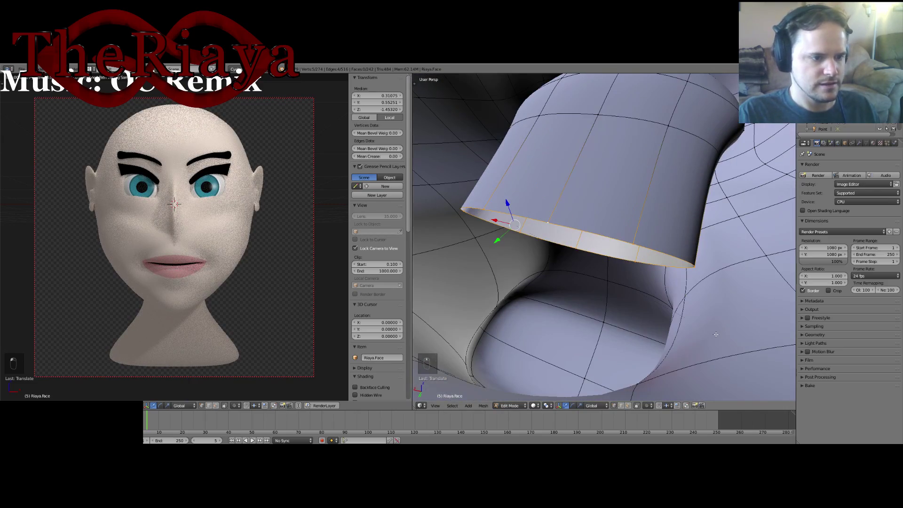
key(s)
click(612, 293)
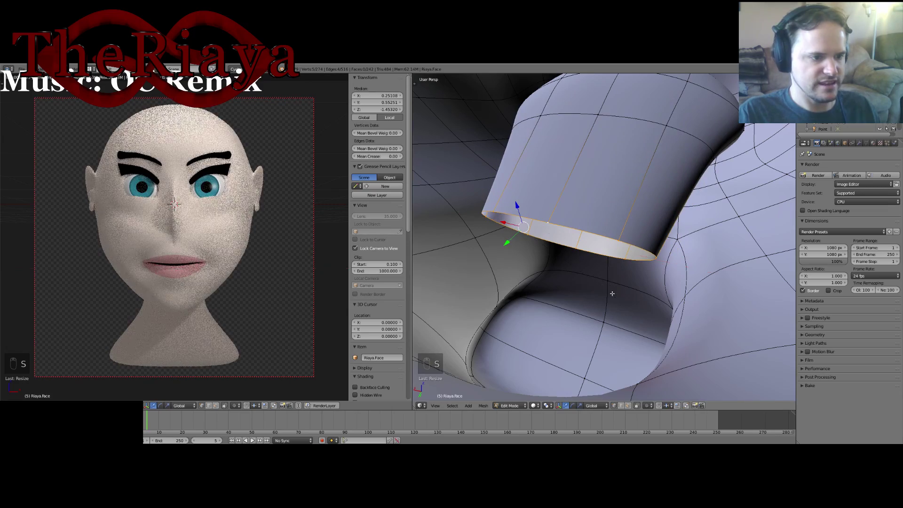
Extrude the throat loop in place, rotate the new loop about X and lower it to a median Z of about -1.716.
middle_drag(611, 292, 738, 250)
key(e)
right_click(558, 271)
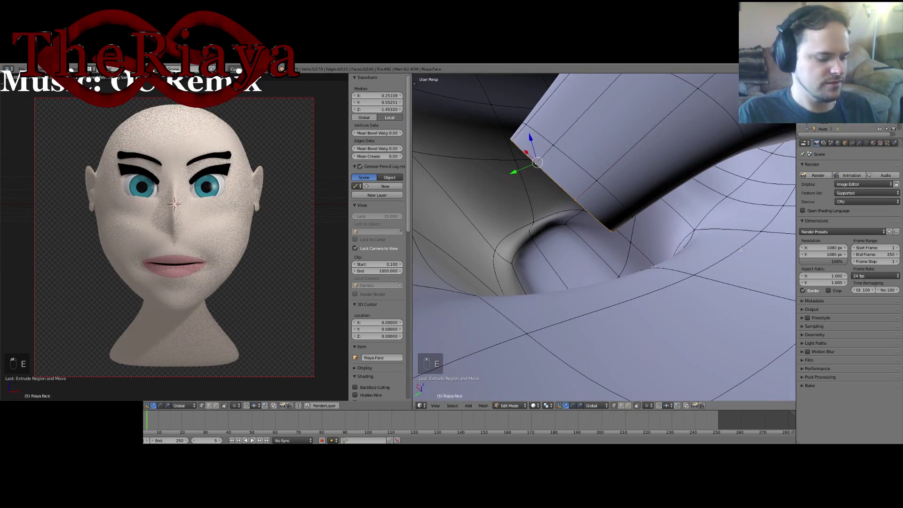
key(r)
right_click(692, 195)
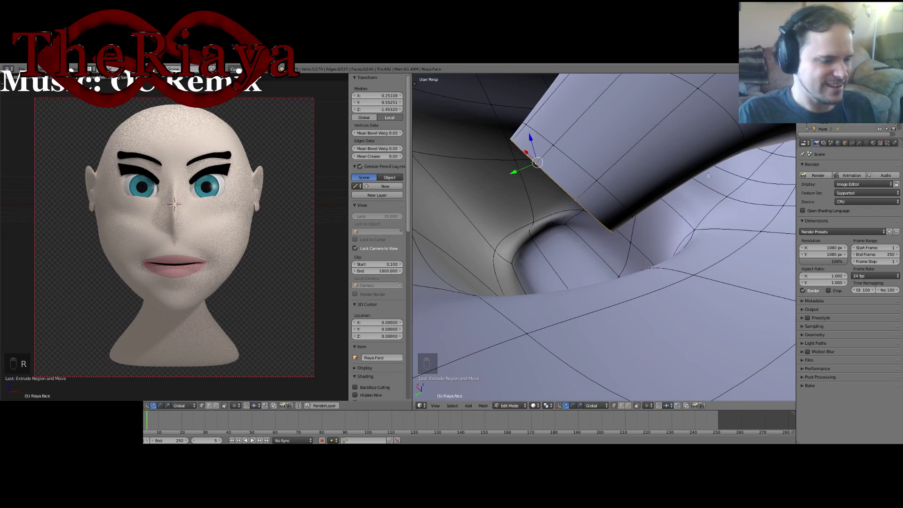
key(r)
key(x)
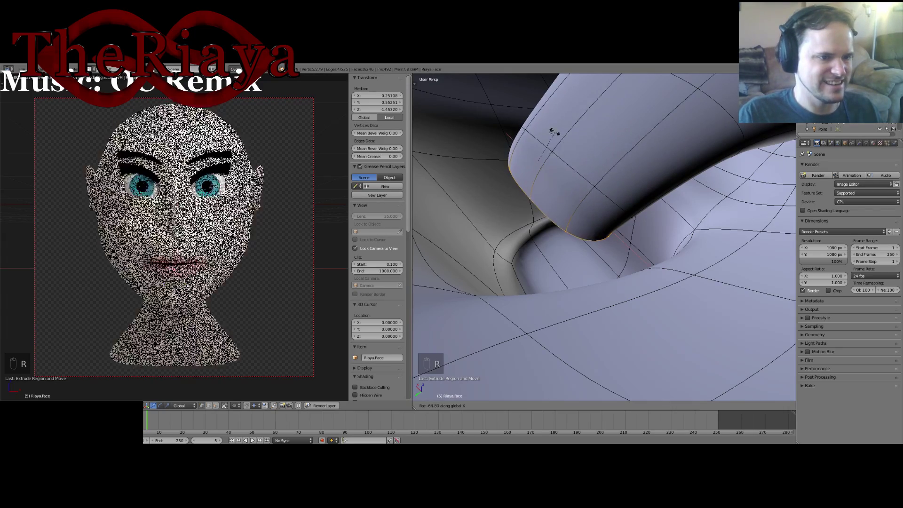
click(561, 132)
drag(532, 142, 541, 172)
middle_drag(606, 217, 623, 174)
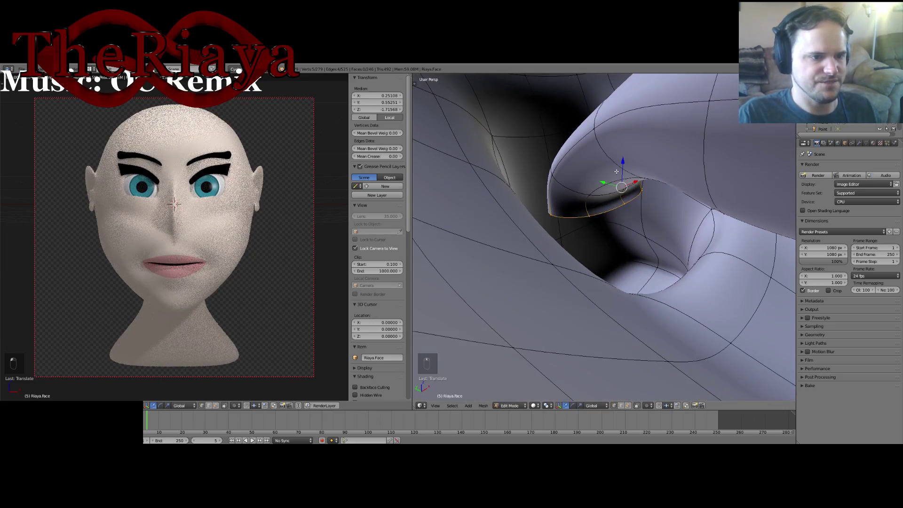
Move the throat end loop to a median Y of about 0.495 and Z of about -2.174, and scale it down to a median X of about 0.206.
key(g)
key(z)
drag(623, 168, 630, 206)
middle_drag(636, 204, 588, 234)
drag(585, 224, 593, 230)
middle_drag(596, 232, 618, 255)
key(s)
click(660, 263)
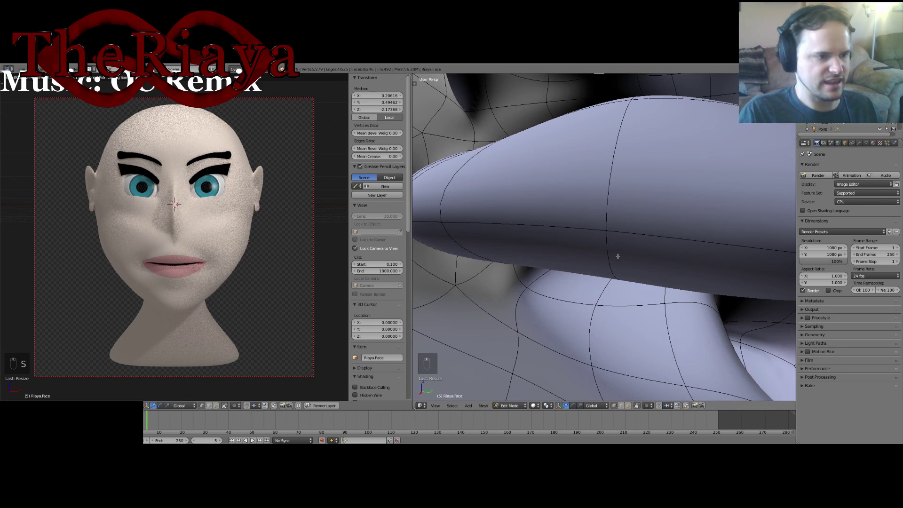
Grow the selection from the throat end loop forward through the whole mouth cavity up to the inner edge of the lips.
key(ctrl+KP_Add)
key(ctrl+KP_Add)
key(ctrl+KP_Add)
key(ctrl+KP_Add)
key(ctrl+KP_Add)
key(ctrl+KP_Add)
key(ctrl+KP_Add)
key(ctrl+KP_Add)
key(ctrl+KP_Add)
key(ctrl+KP_Add)
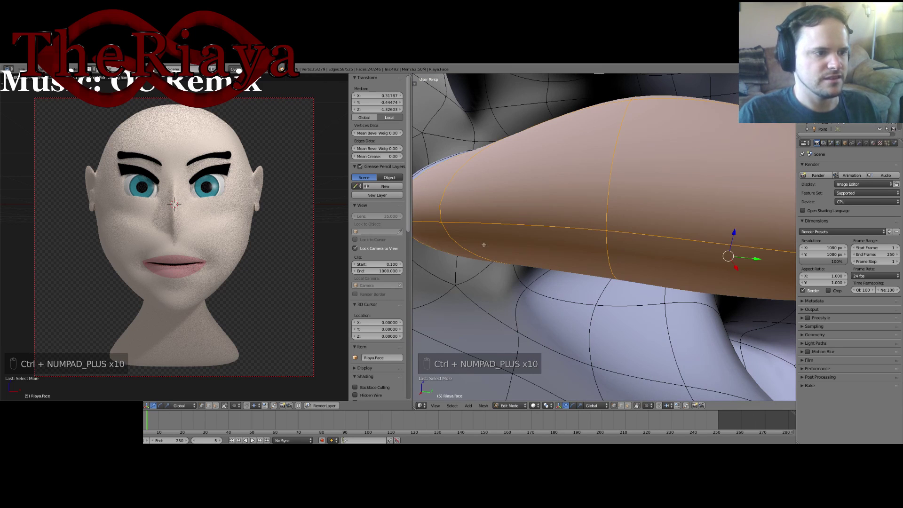
middle_drag(483, 245, 559, 308)
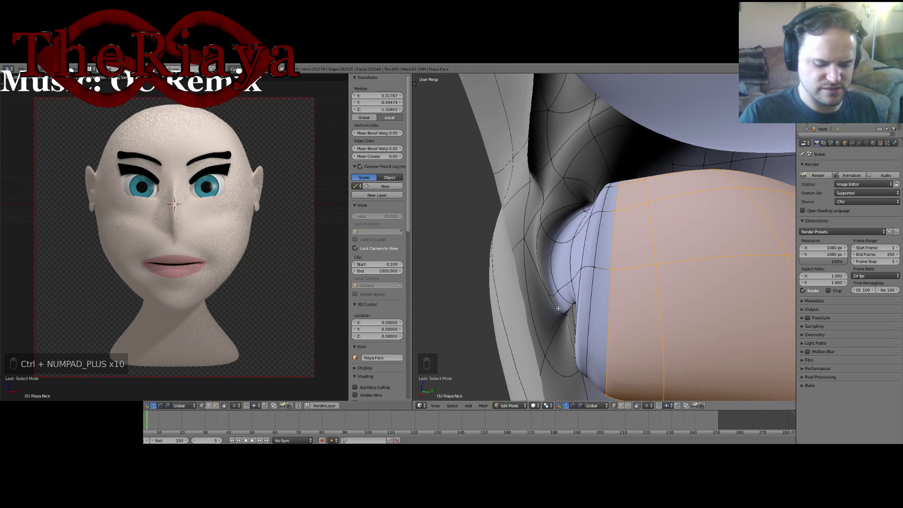
key(ctrl+KP_Add)
key(ctrl+KP_Add)
key(ctrl+KP_Add)
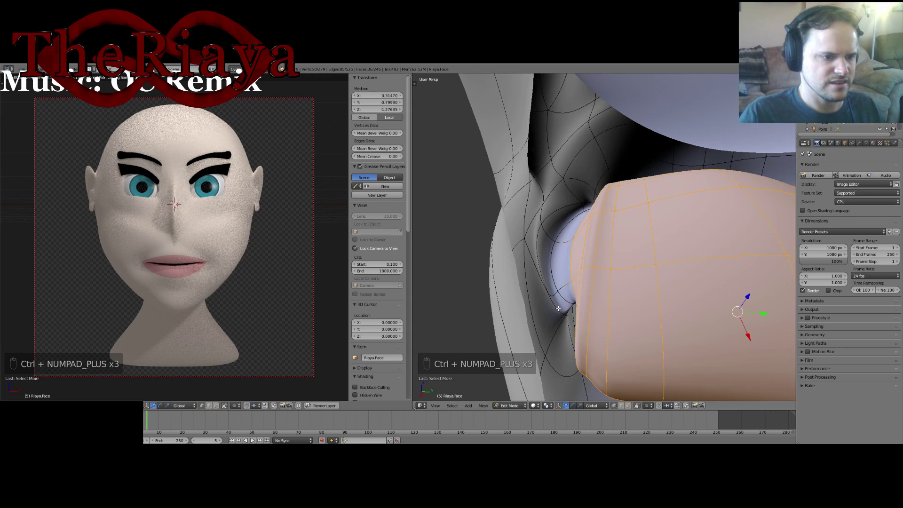
middle_drag(558, 308, 617, 298)
scroll(562, 286, up, 3)
middle_drag(625, 256, 660, 254)
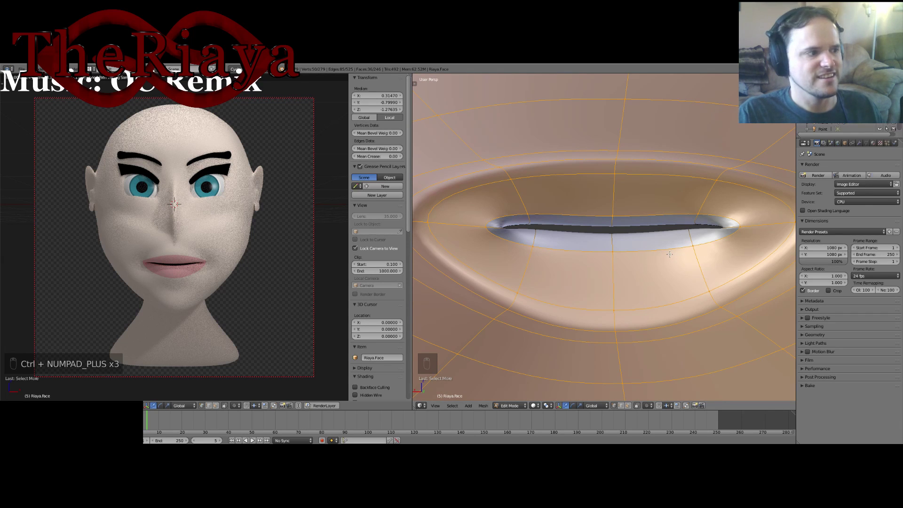
Add a third material slot to the face object and create a new material in it.
click(873, 143)
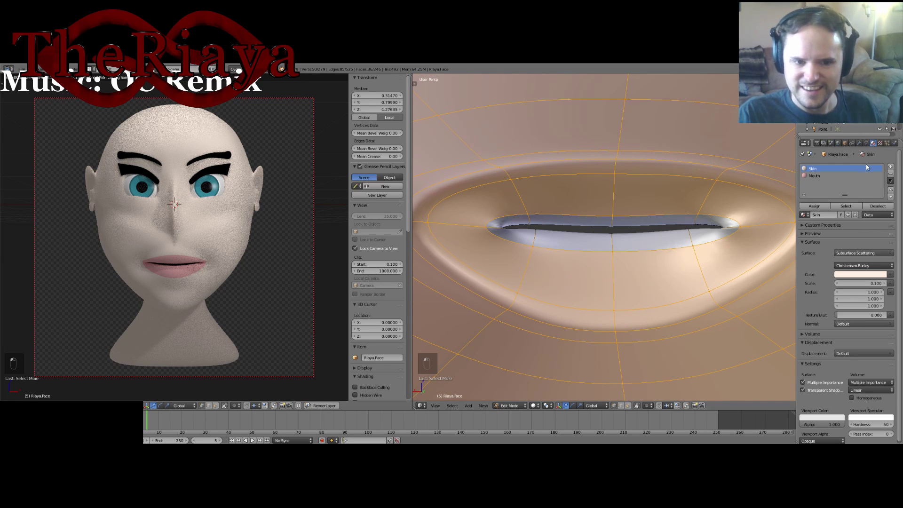
click(826, 176)
click(891, 167)
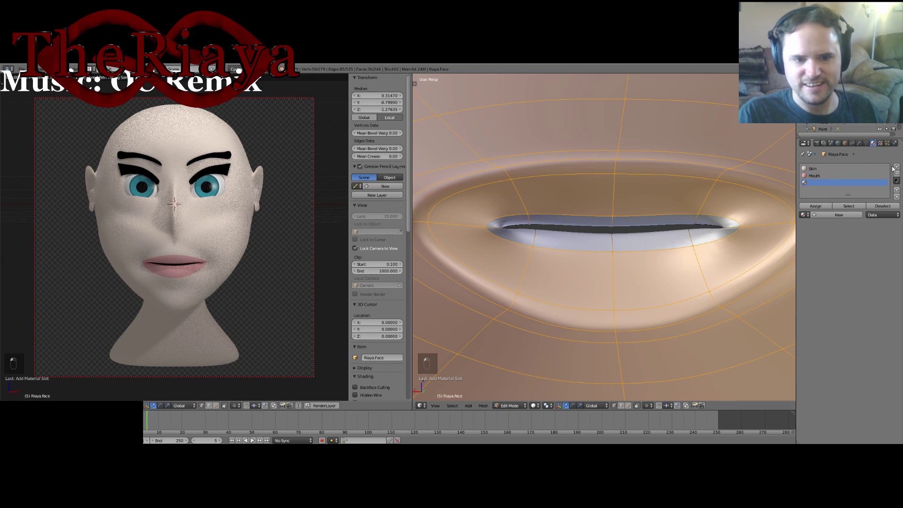
click(805, 215)
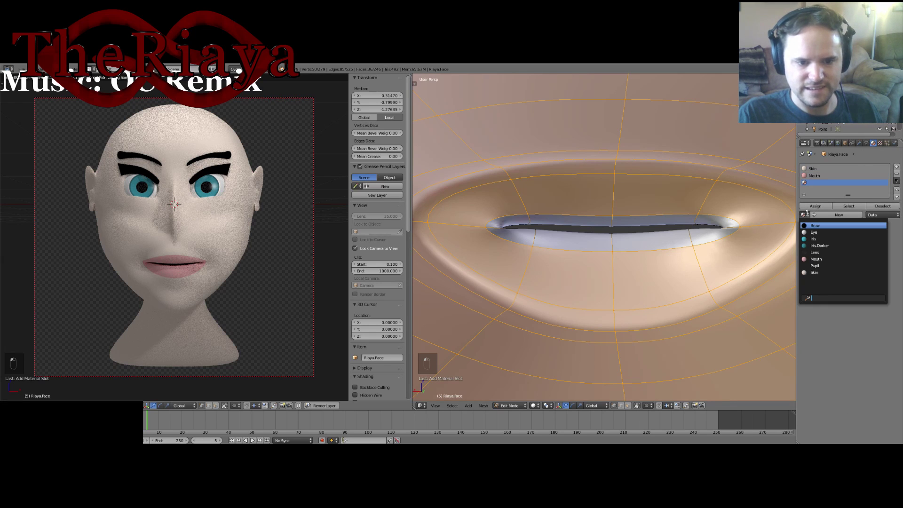
click(831, 215)
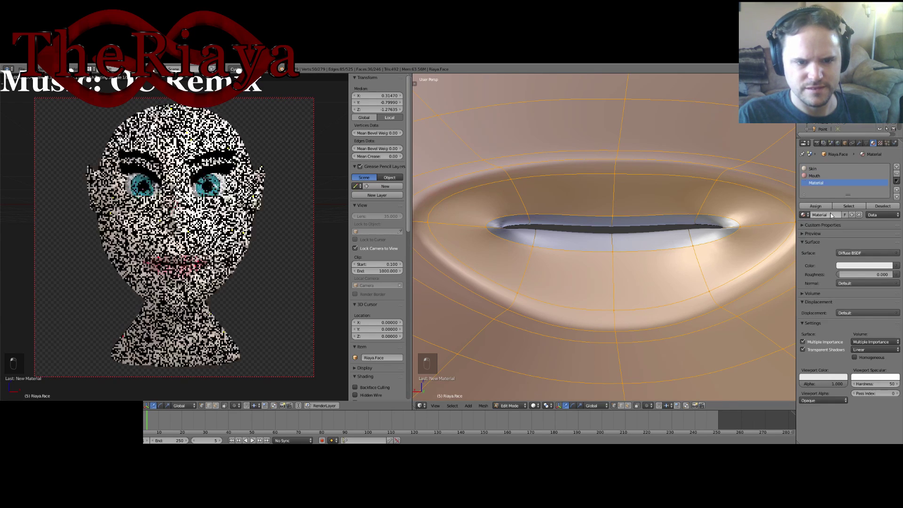
click(831, 215)
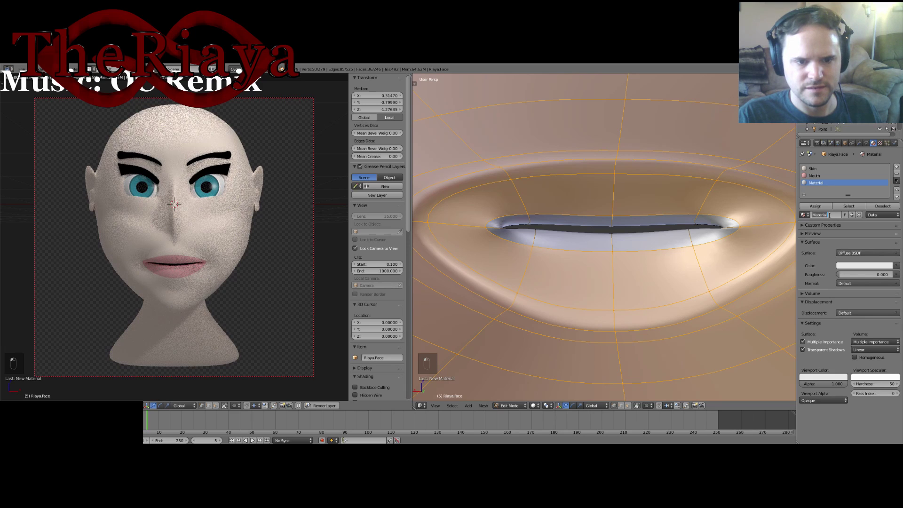
Rename the existing Mouth material to Lips and name the newly created material Mouth.
click(819, 176)
click(831, 216)
text(Lips)
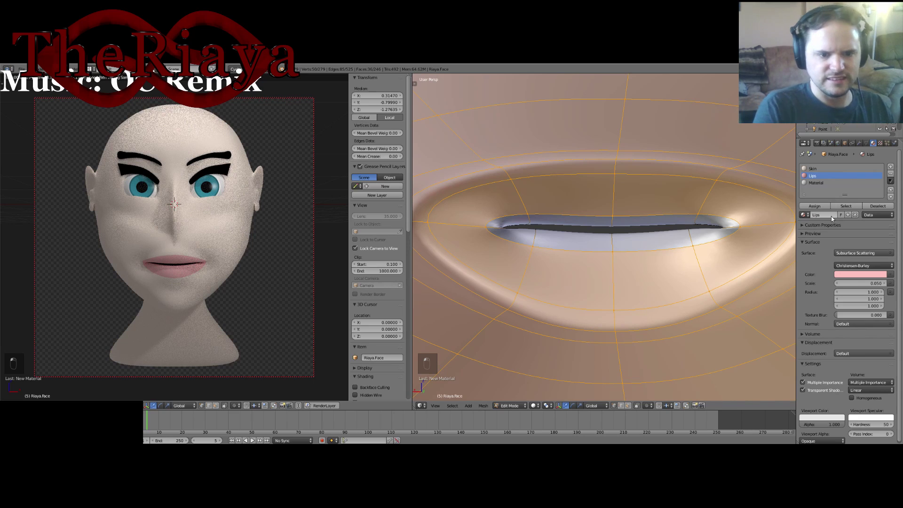
key(Return)
click(816, 183)
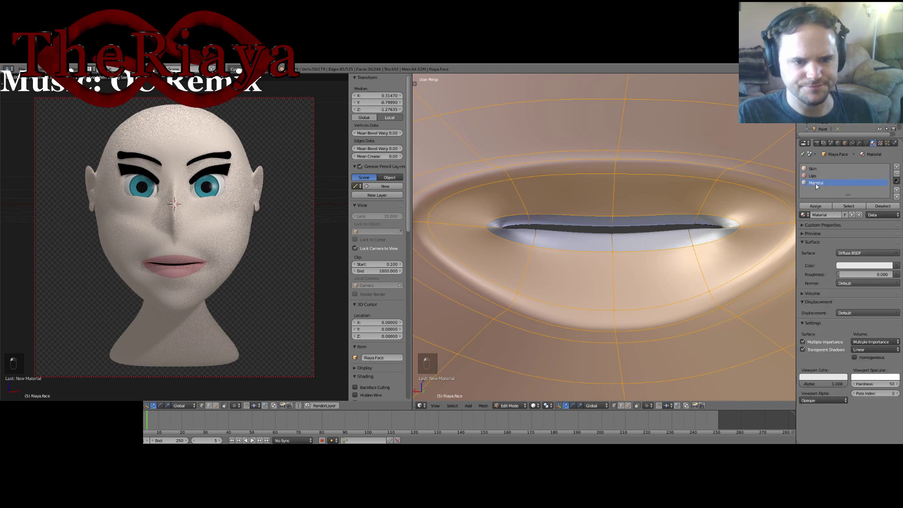
click(831, 215)
text(Mouth)
key(Return)
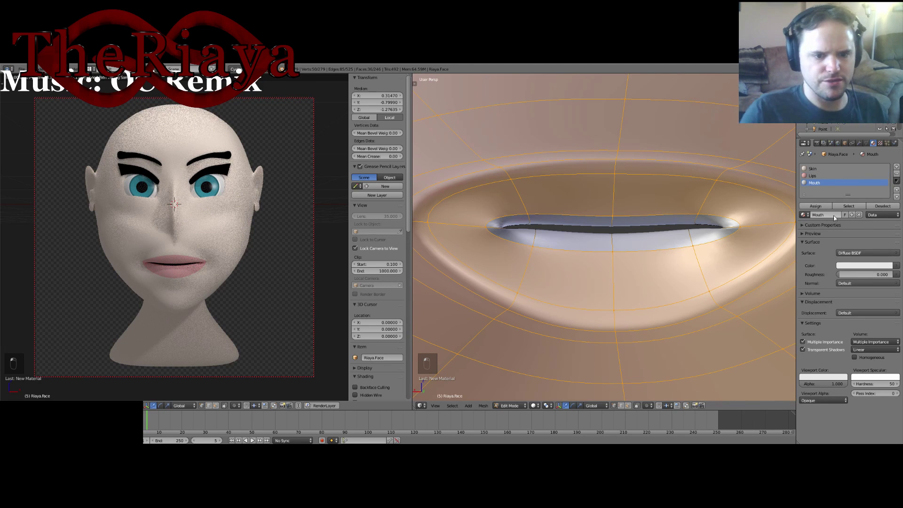
Set the Lips material's subsurface scattering scale to 0.100 and save the file.
click(813, 176)
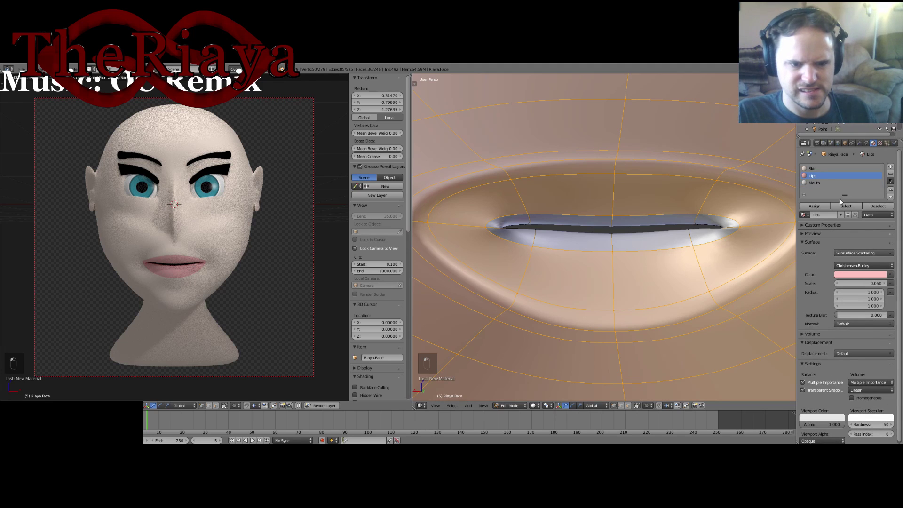
click(817, 170)
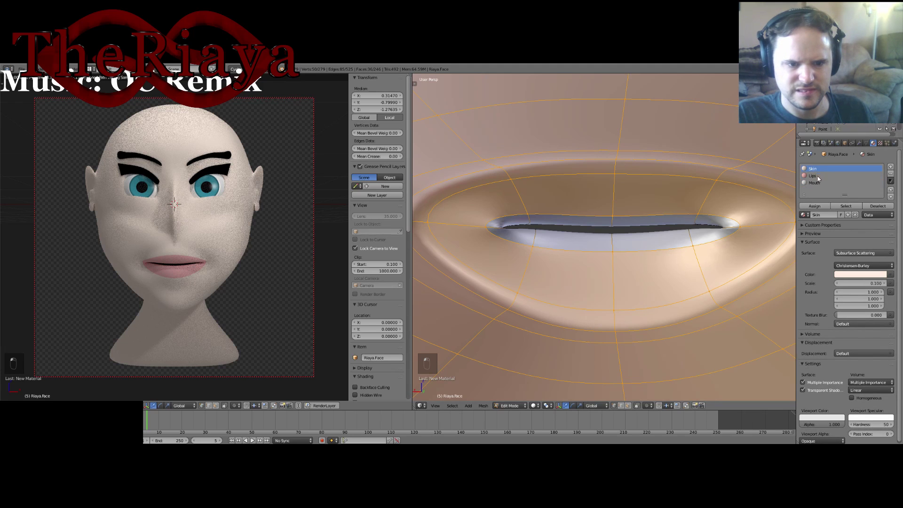
click(817, 175)
click(870, 283)
text(1)
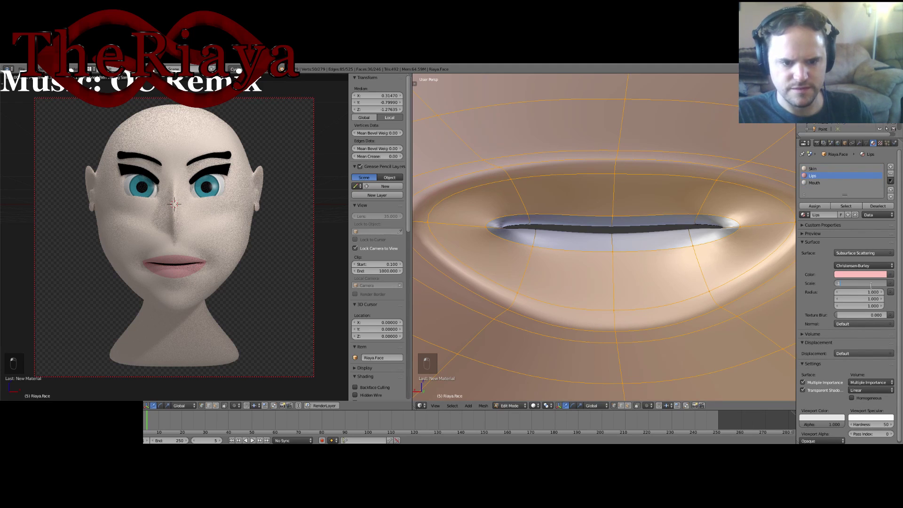
key(Return)
key(ctrl+s)
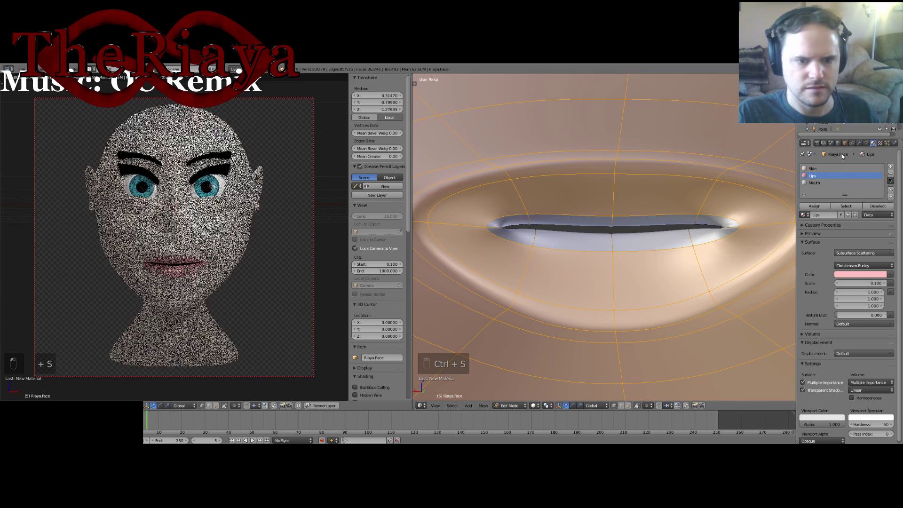
Change the Mouth material's surface to Subsurface Scattering with a scale of 0.100 and save the file.
click(819, 182)
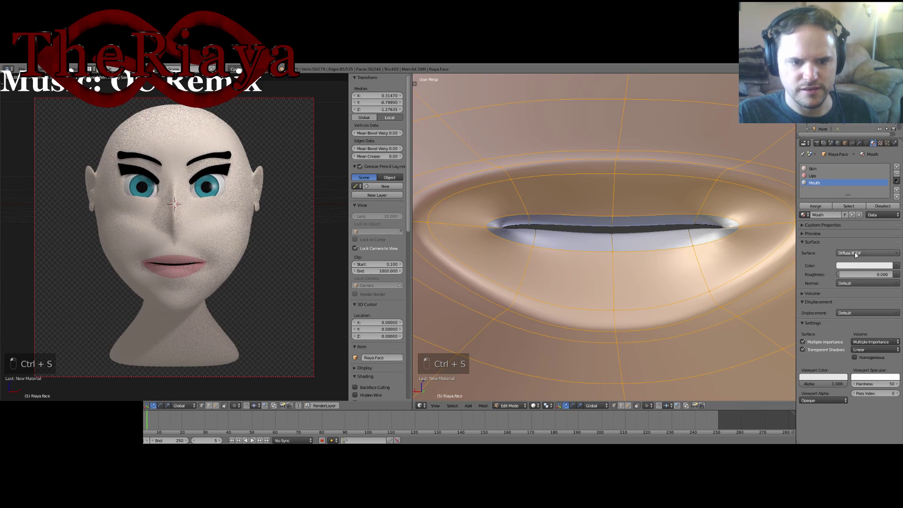
click(855, 254)
click(824, 204)
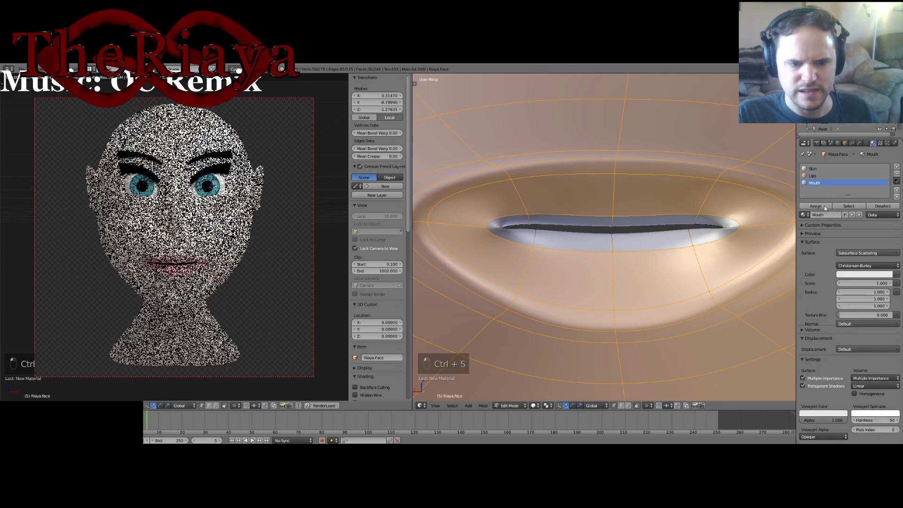
click(864, 284)
text(.1)
key(Return)
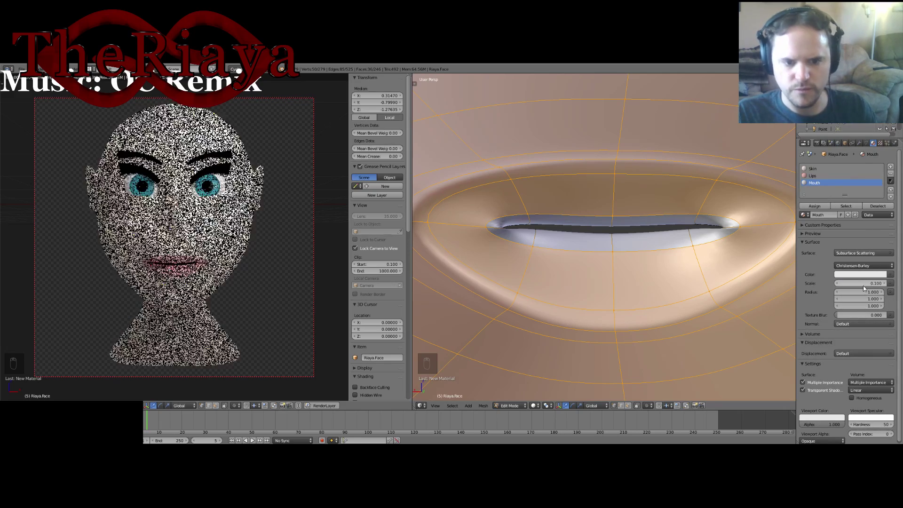
key(ctrl+s)
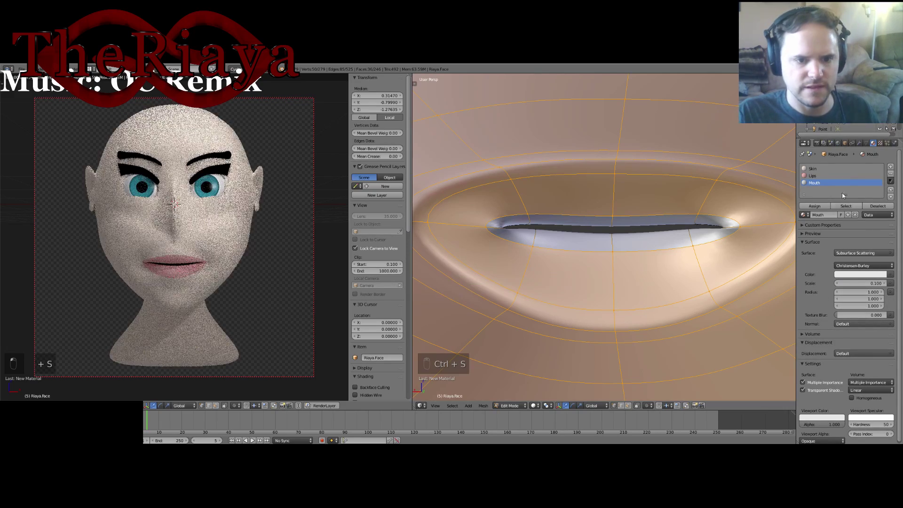
Assign the Mouth material to the selected mouth cavity faces and check the mouth opening from several angles.
click(814, 205)
middle_drag(654, 254, 606, 319)
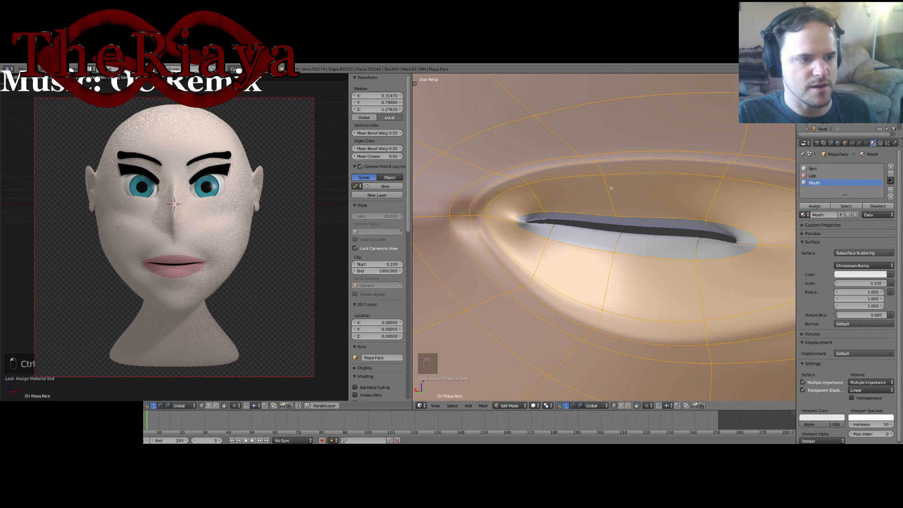
middle_drag(745, 210, 708, 255)
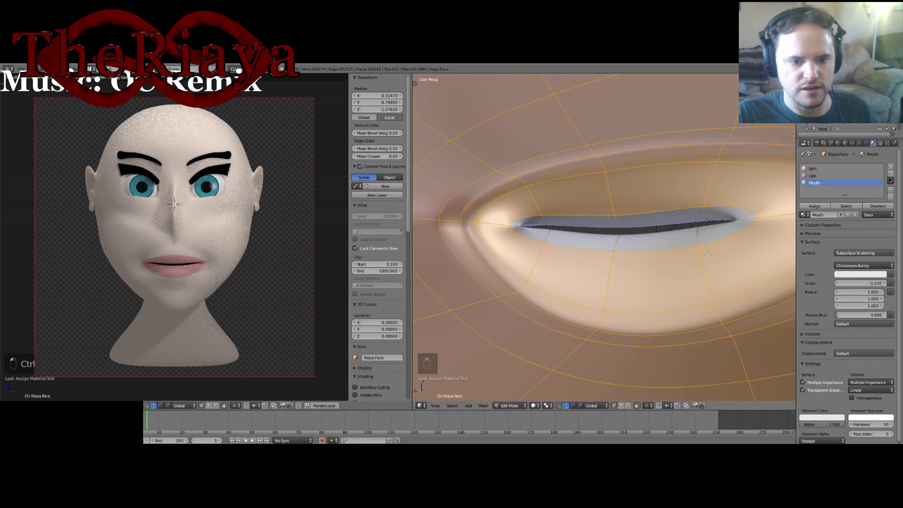
middle_drag(682, 310, 675, 314)
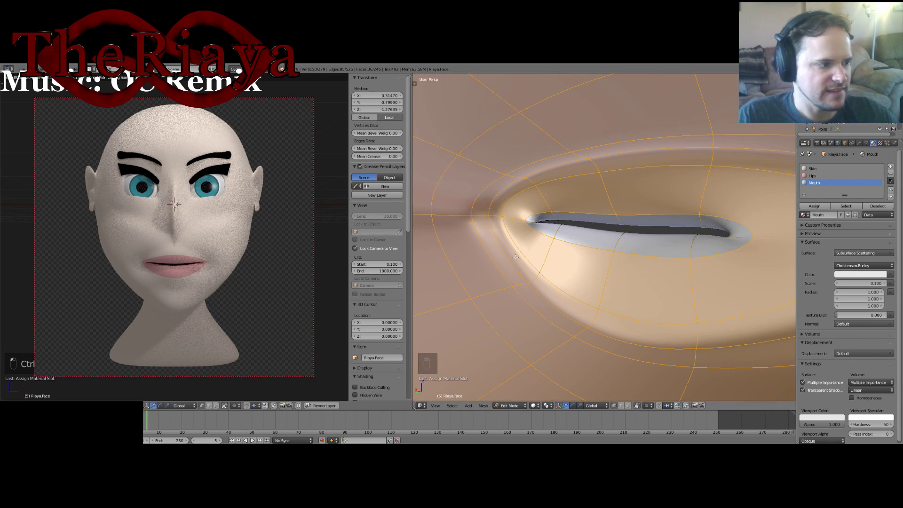
Set the Mouth material's subsurface color to a medium pink and save the file.
click(859, 275)
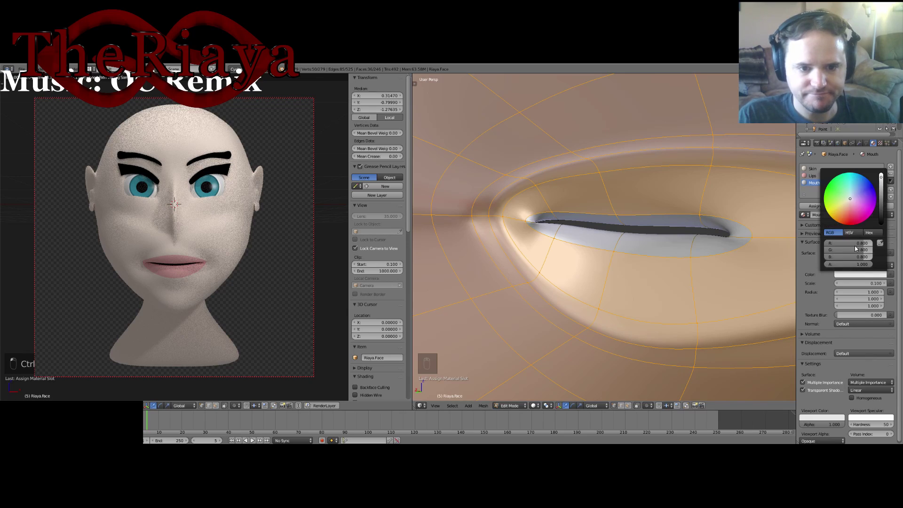
click(850, 208)
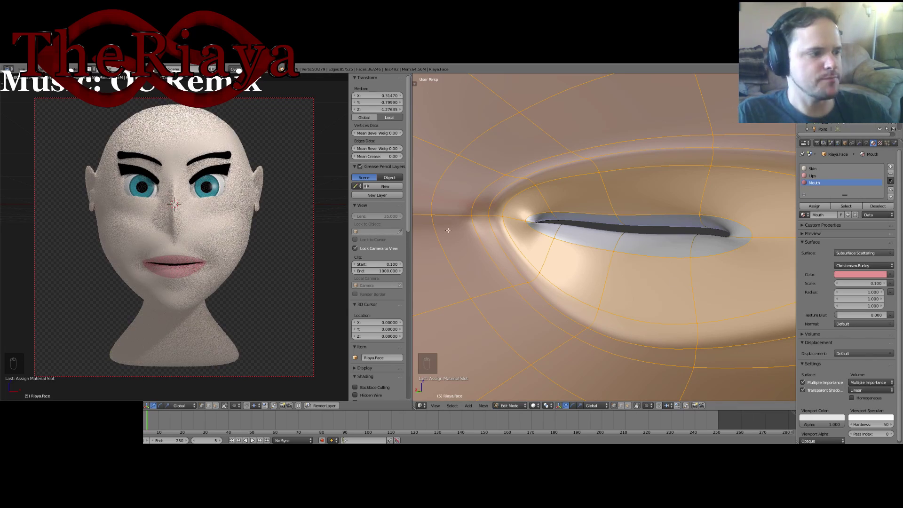
key(ctrl+s)
click(643, 227)
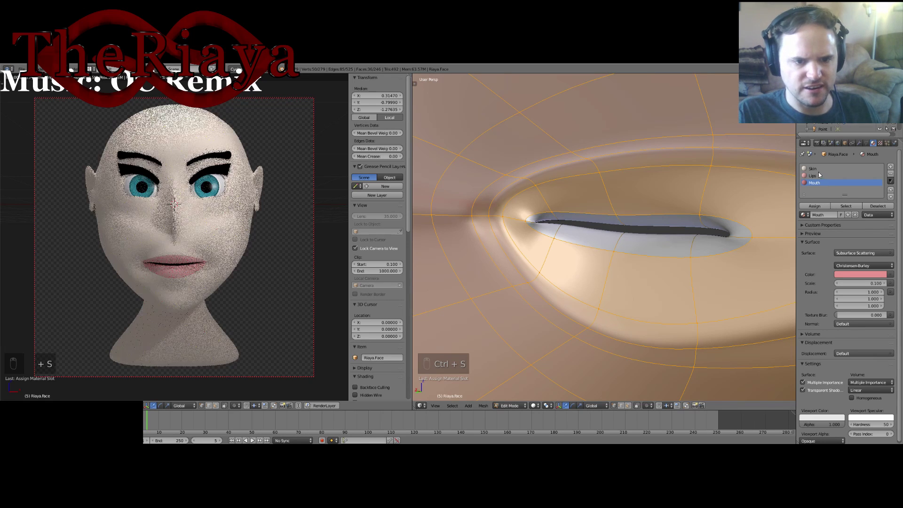
Show the Lips material and shift the edge loop around the inside of the mouth opening slightly back along Y.
click(819, 176)
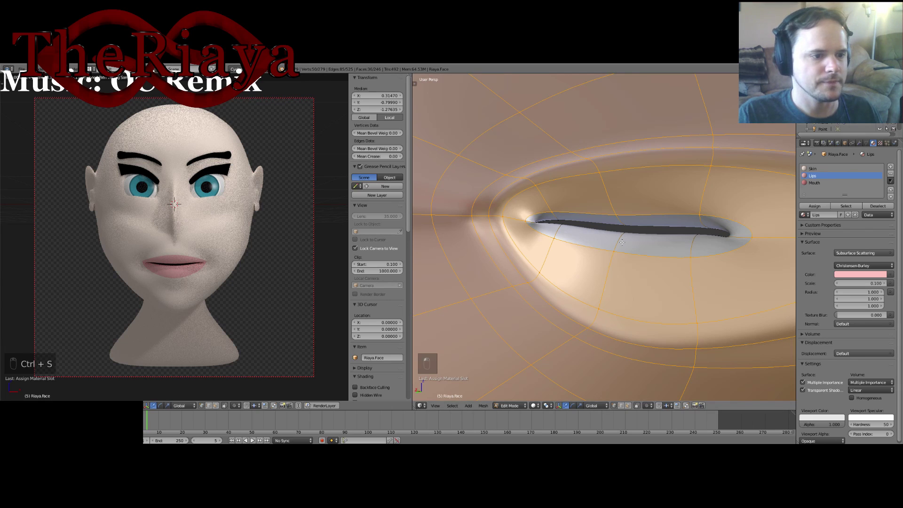
middle_drag(622, 243, 688, 252)
scroll(579, 240, up, 5)
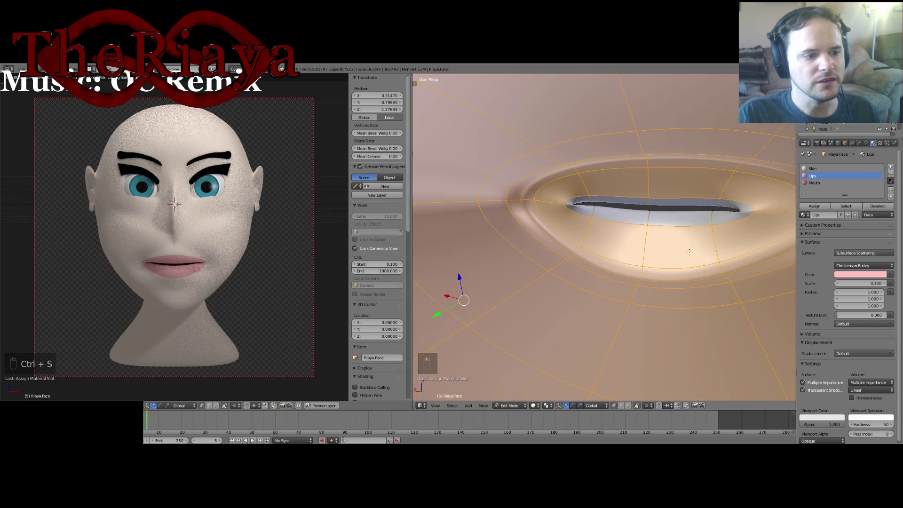
middle_drag(630, 283, 596, 266)
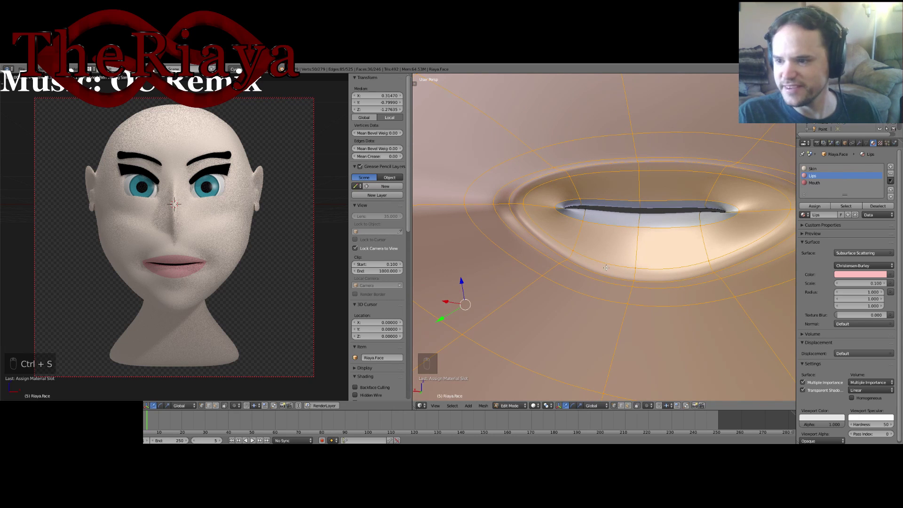
middle_drag(607, 269, 633, 382)
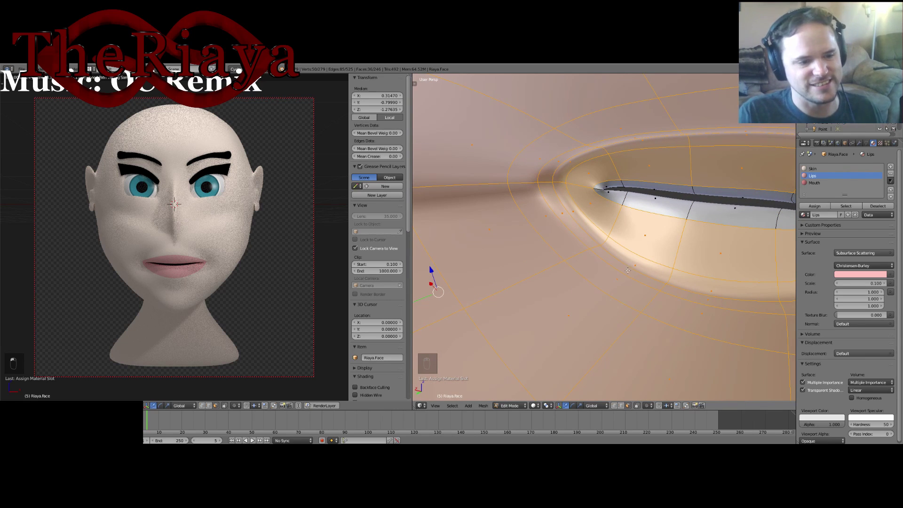
alt+right_click(627, 270)
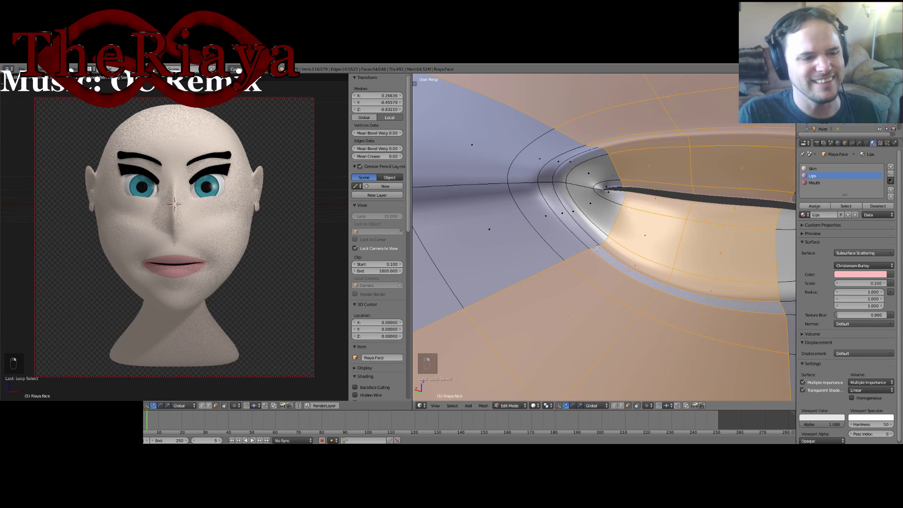
alt+right_click(597, 247)
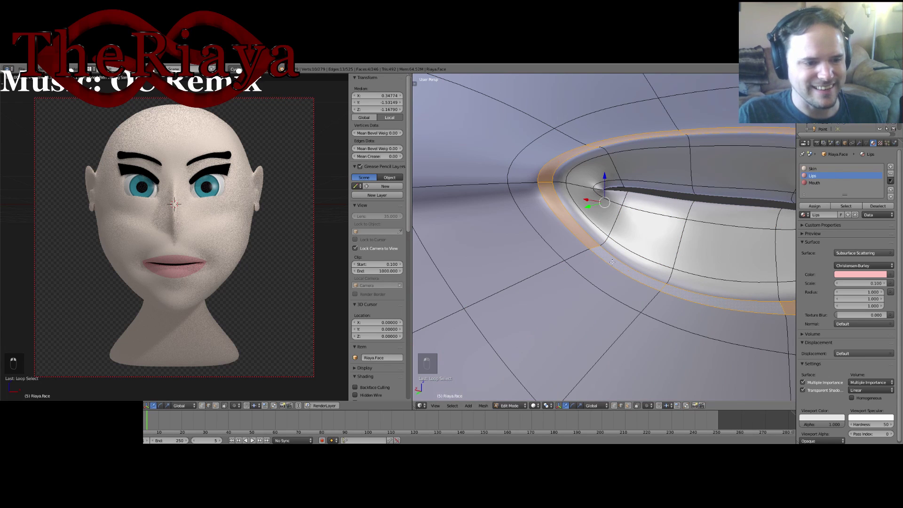
alt+right_click(612, 262)
middle_drag(588, 221, 611, 207)
drag(611, 198, 605, 203)
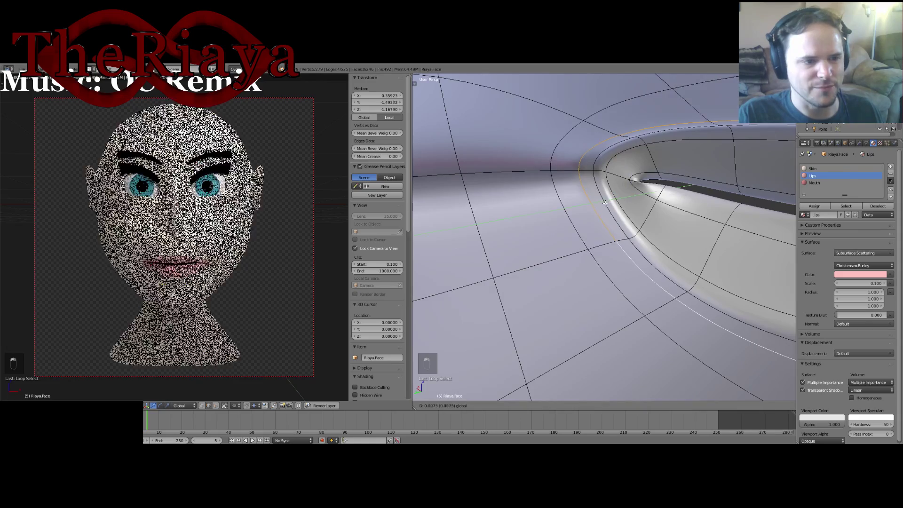
click(598, 222)
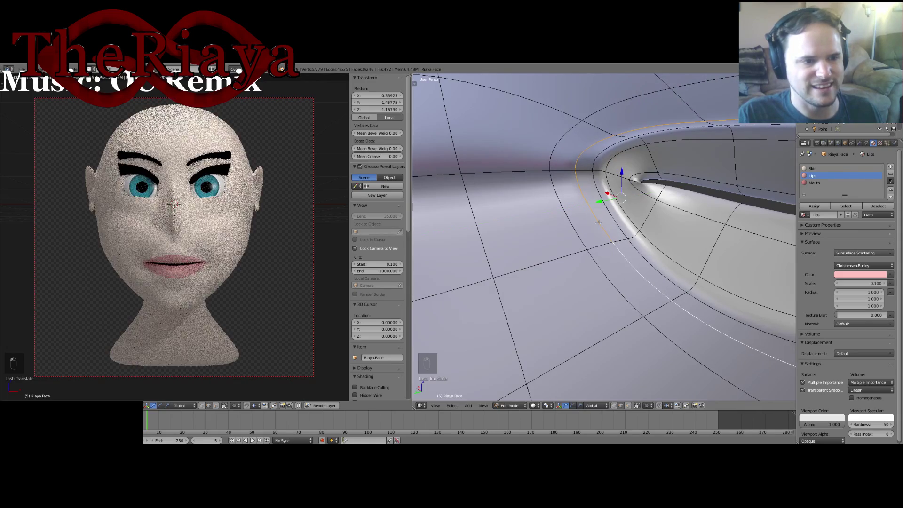
Raise the upper edge segment inside the mouth opening slightly along Z and save the file.
right_click(664, 129)
middle_drag(665, 131, 672, 128)
right_click(672, 128)
middle_drag(776, 174, 746, 165)
drag(616, 134, 617, 126)
click(617, 125)
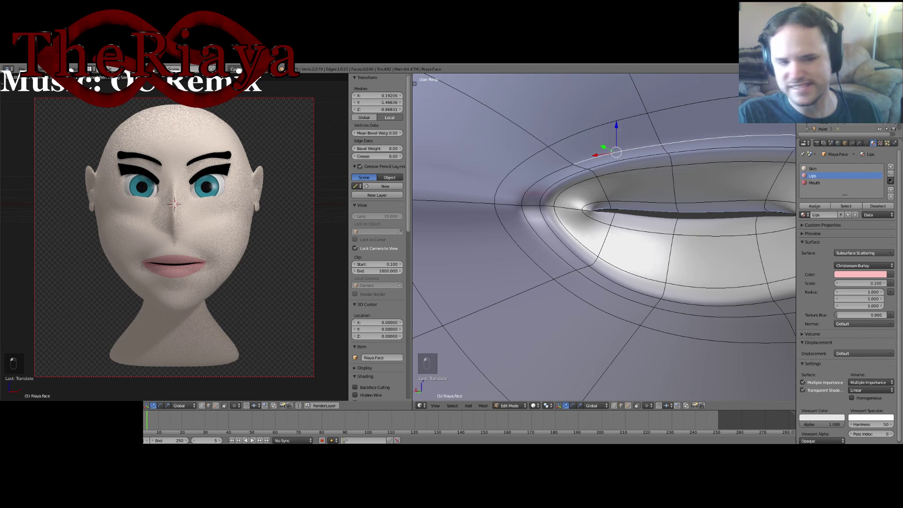
key(ctrl+s)
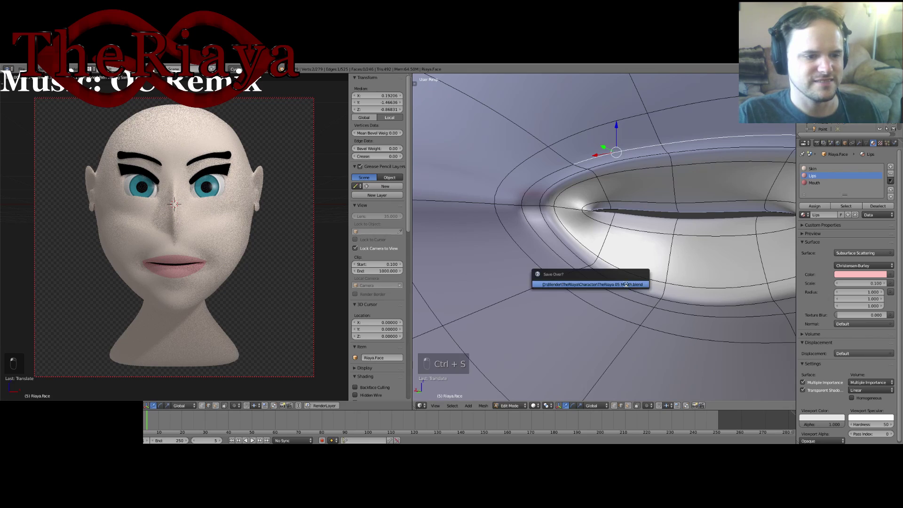
click(627, 285)
Select the faces along the middle of the mouth cavity's floor in face mode and save the file.
middle_drag(627, 285, 568, 251)
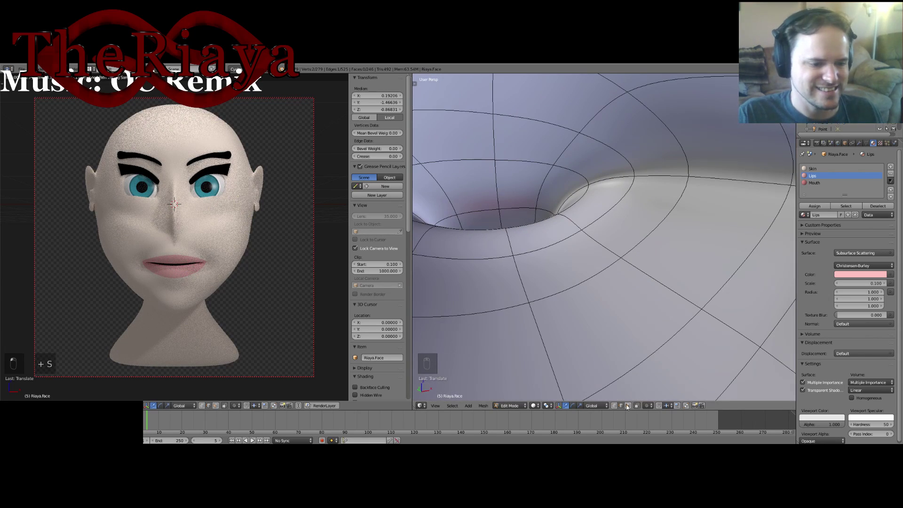
middle_drag(608, 228, 696, 235)
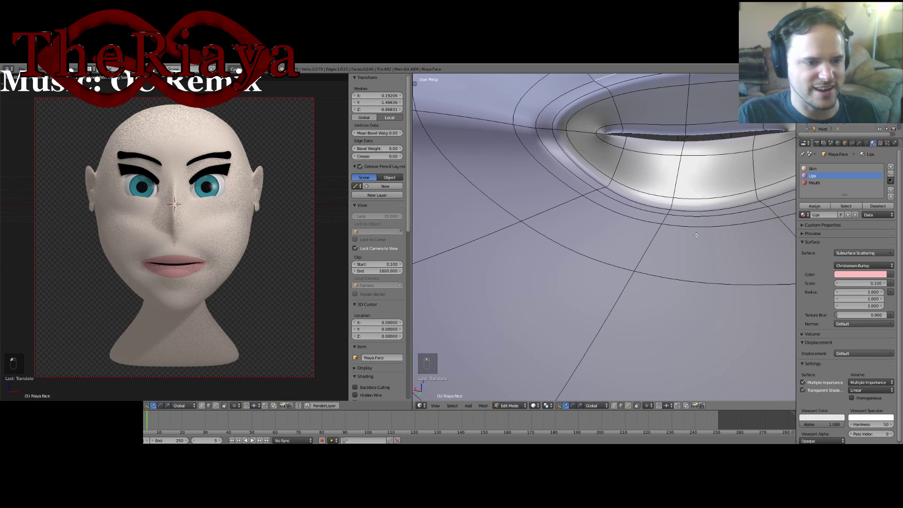
click(628, 405)
right_click(607, 235)
shift+right_click(578, 305)
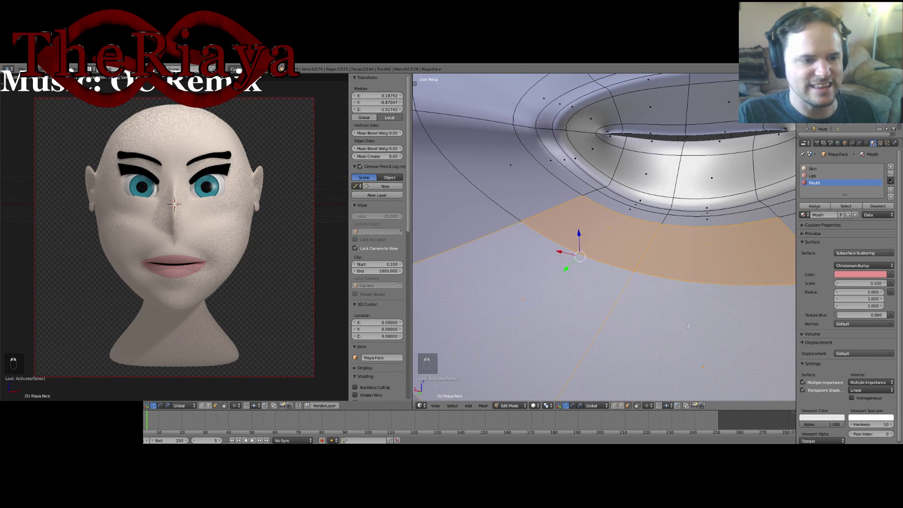
middle_drag(696, 301, 585, 240)
shift+right_click(490, 195)
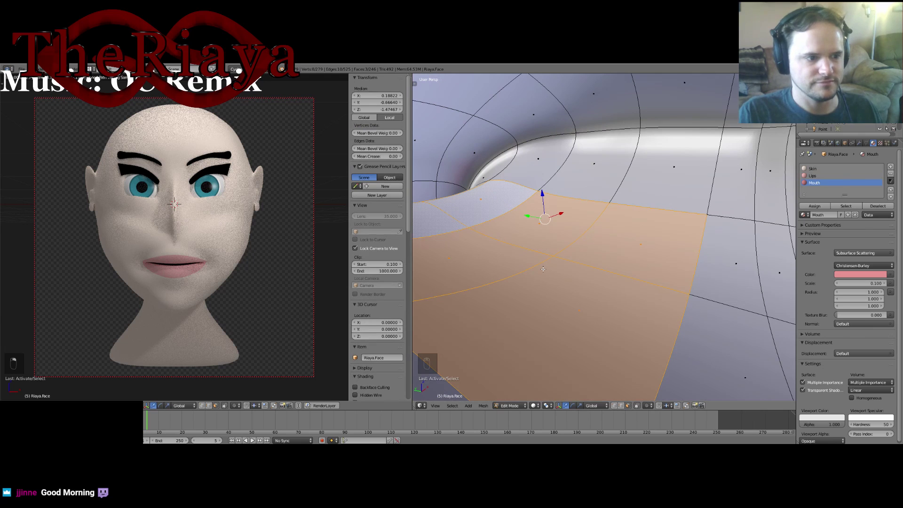
key(ctrl+s)
click(597, 229)
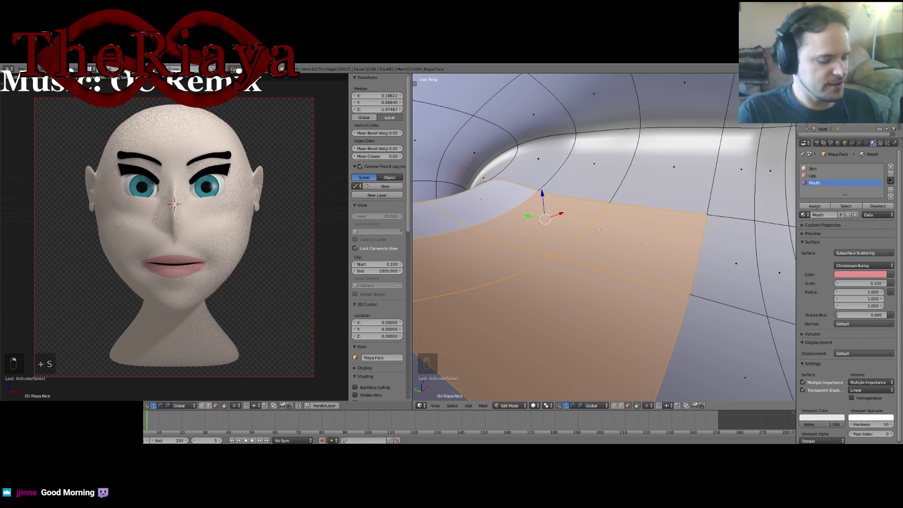
Extrude the selected floor faces in place and raise the front top face along Z to start a tongue.
key(e)
right_click(597, 229)
middle_drag(598, 229, 593, 278)
right_click(525, 267)
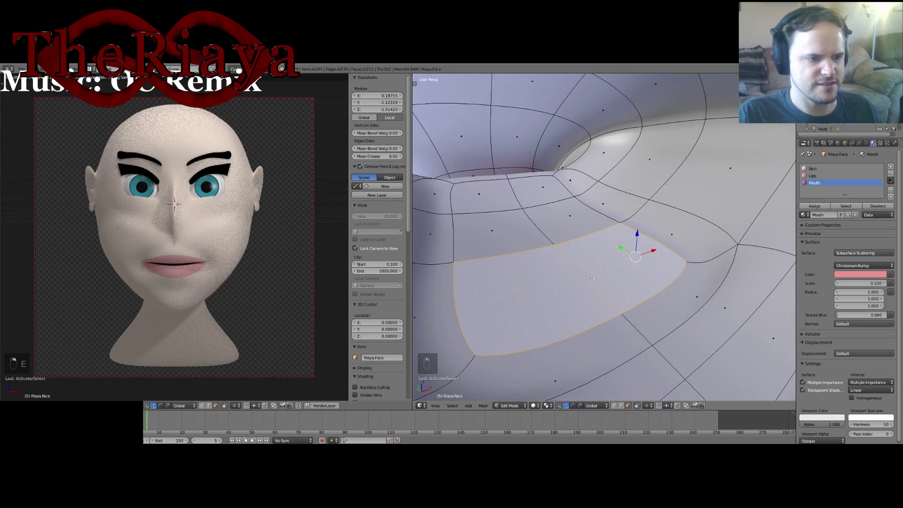
drag(637, 234, 645, 174)
Raise the tongue's rear edge near the throat along Z.
middle_drag(436, 211, 482, 239)
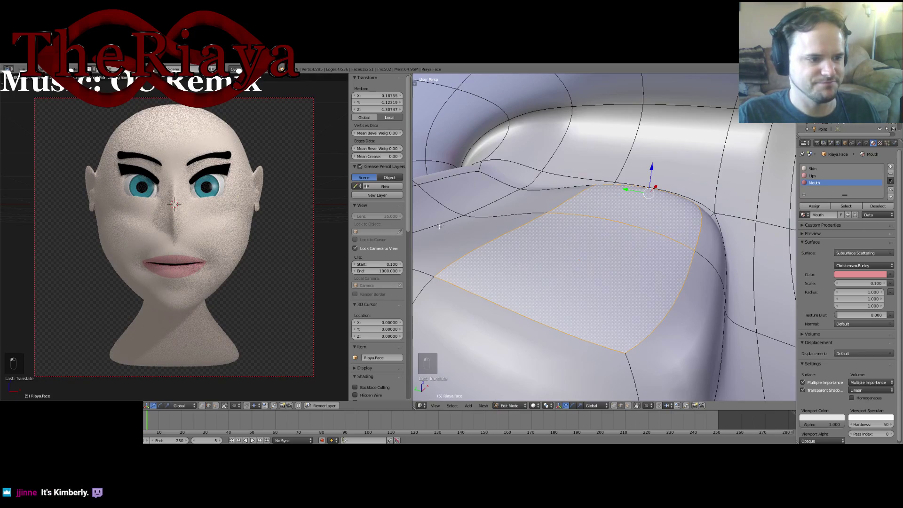
right_click(494, 183)
key(g)
key(z)
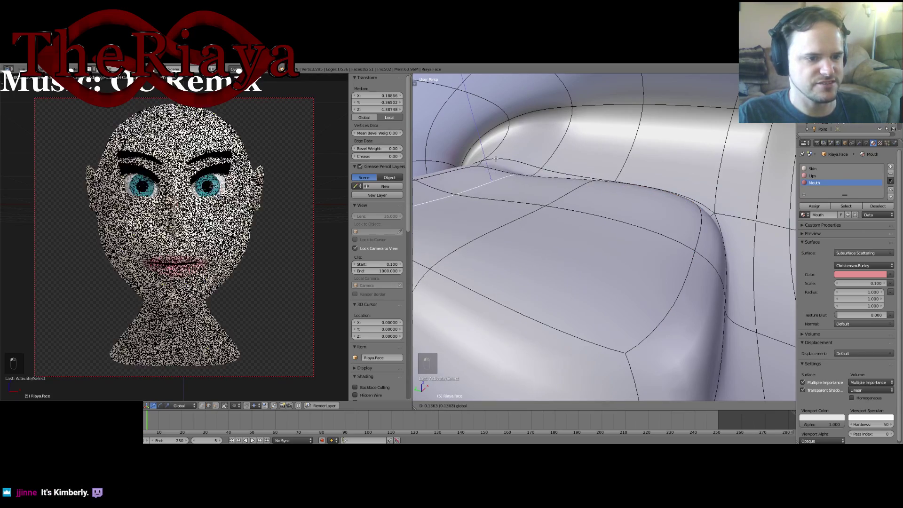
click(494, 166)
Move the tongue's lower front edge slightly along Y.
middle_drag(588, 225, 550, 212)
right_click(625, 236)
middle_drag(624, 237, 655, 202)
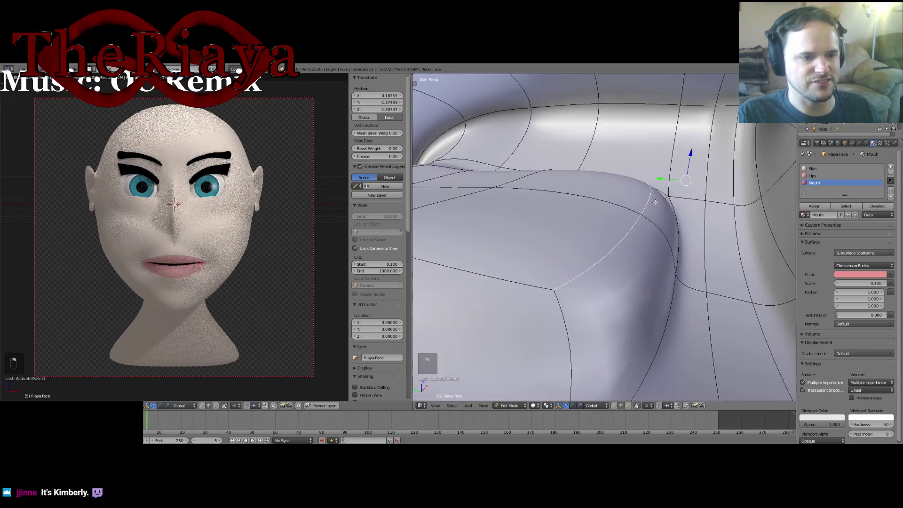
middle_drag(677, 268, 665, 285)
right_click(673, 245)
drag(649, 244, 641, 244)
middle_drag(738, 334, 672, 325)
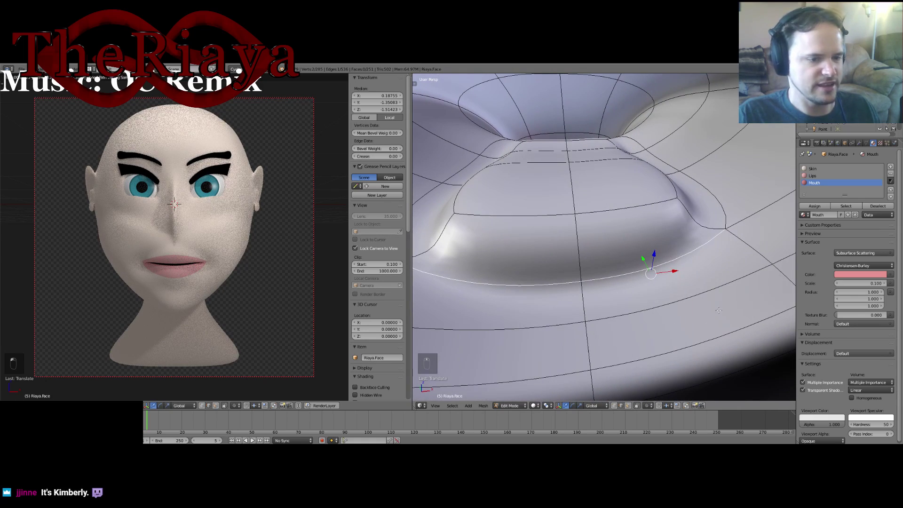
key(s)
key(x)
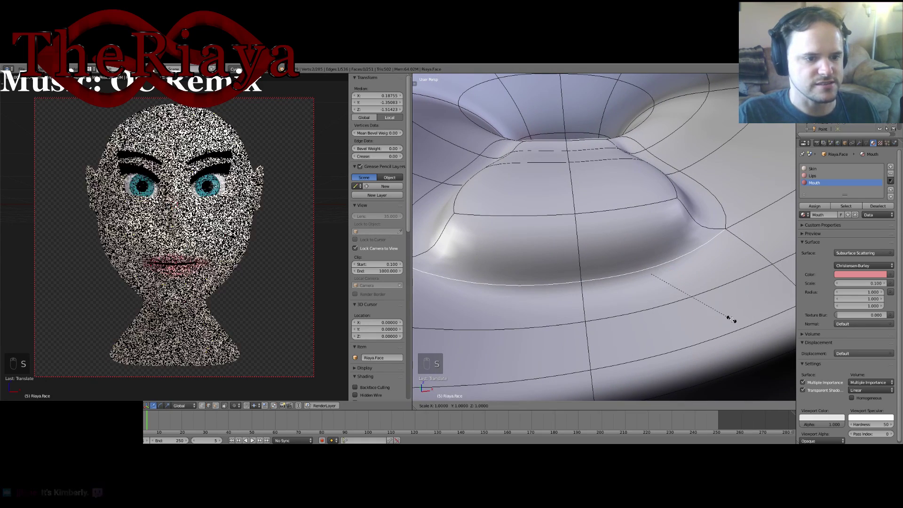
right_click(650, 300)
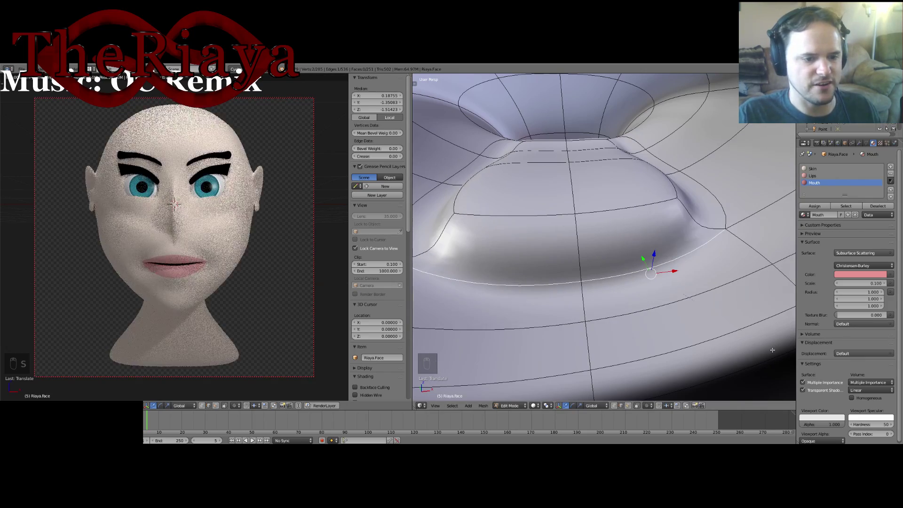
Narrow the tongue's lower front edge along X and widen its upper front edge slightly along X.
key(s)
key(x)
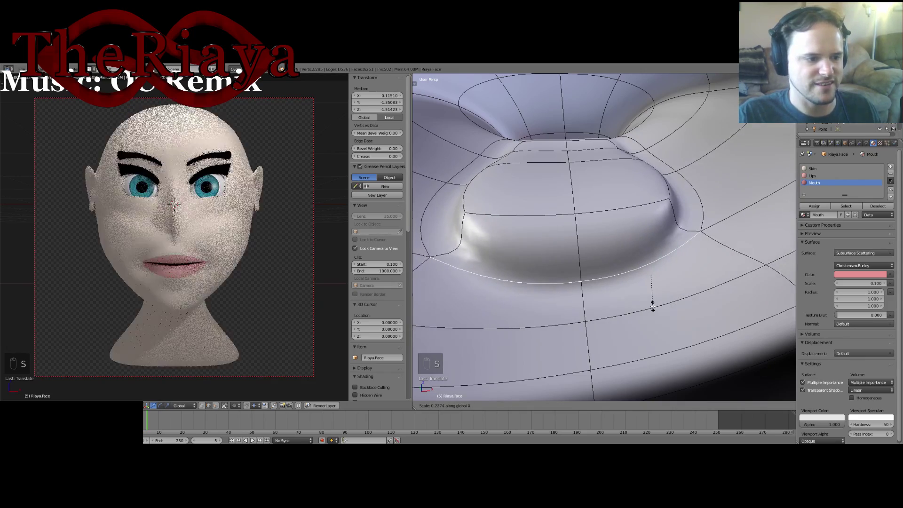
click(647, 301)
right_click(653, 203)
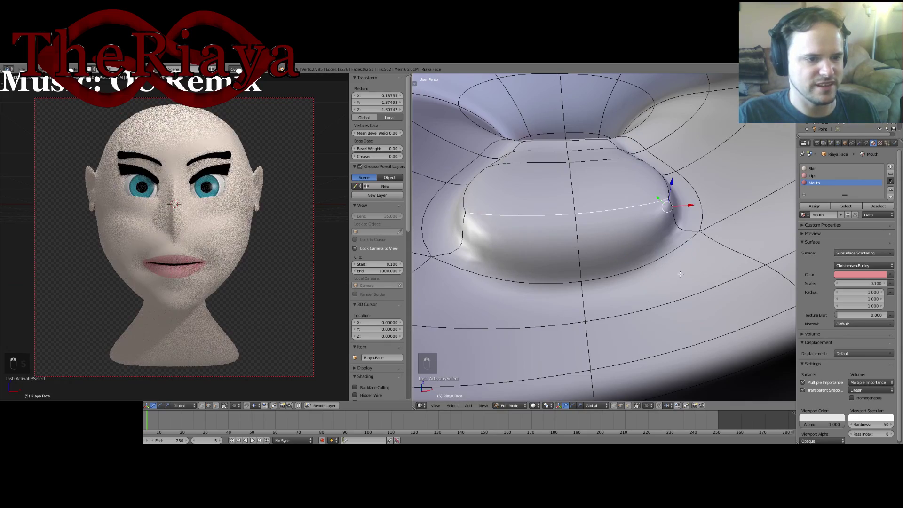
key(s)
key(x)
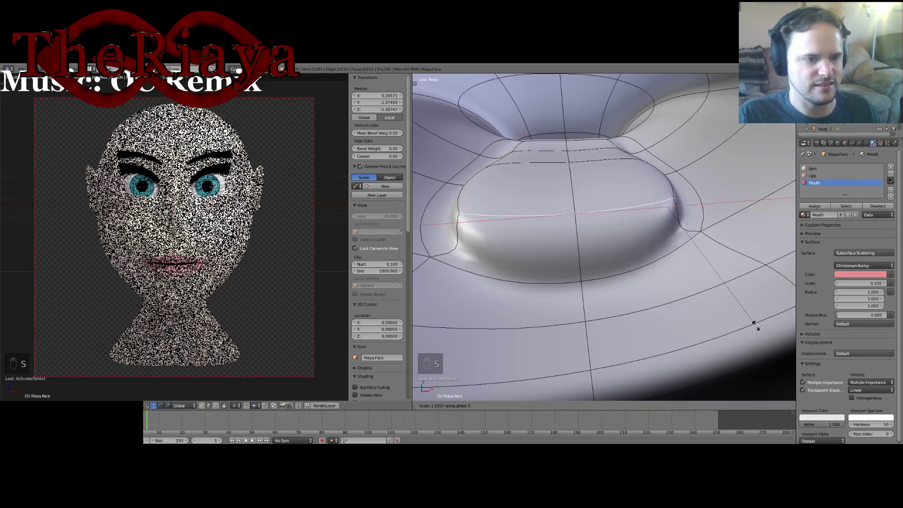
click(697, 313)
Raise the tongue's upper front edge along Z to about -1.219.
middle_drag(697, 312, 713, 165)
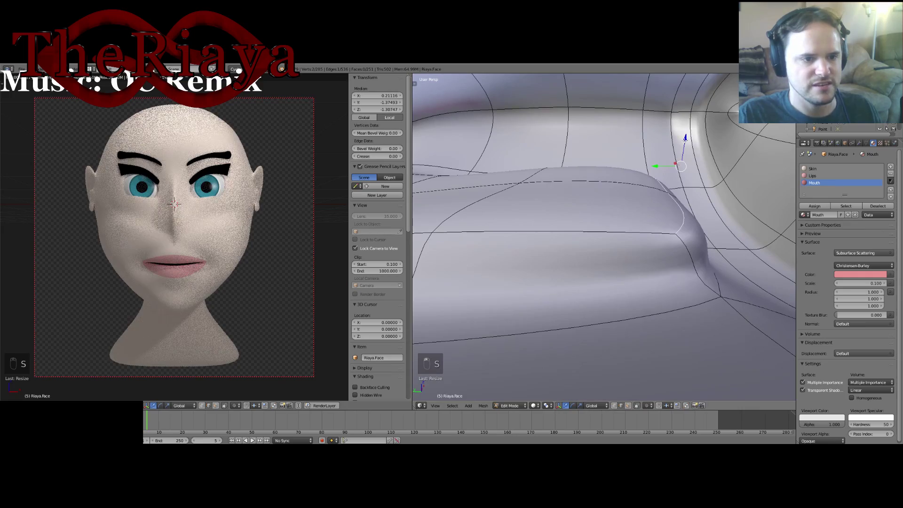
key(g)
key(z)
click(722, 209)
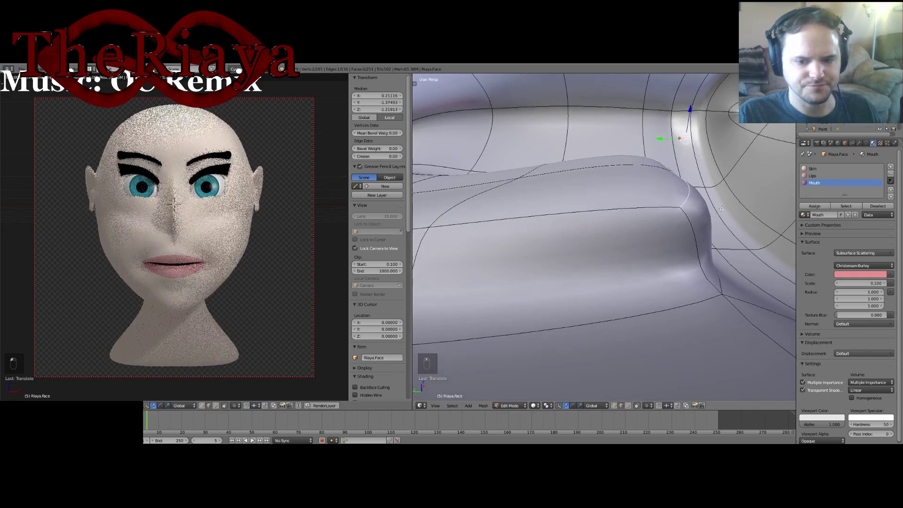
Adjust the tongue's front along Y, pulling its upper front edge forward to about Y -1.6.
middle_drag(722, 208, 627, 251)
right_click(684, 207)
key(g)
key(y)
click(649, 238)
right_click(572, 188)
middle_drag(571, 187, 612, 206)
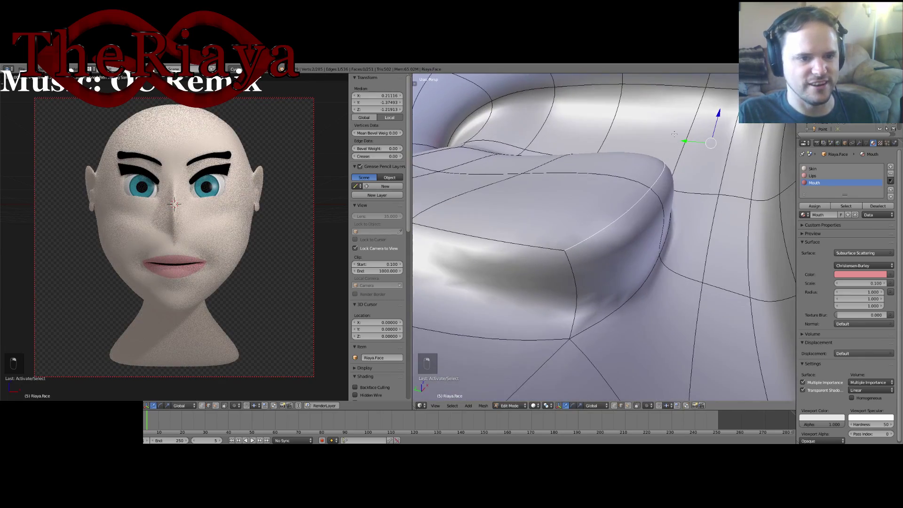
key(g)
key(y)
click(500, 179)
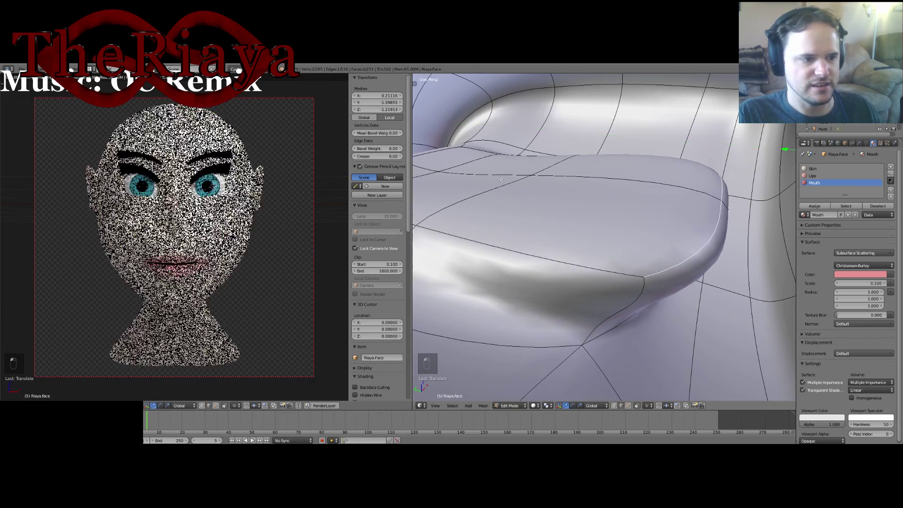
Move the lower side edge at the back of the tongue inward along X.
middle_drag(500, 179, 597, 218)
right_click(487, 276)
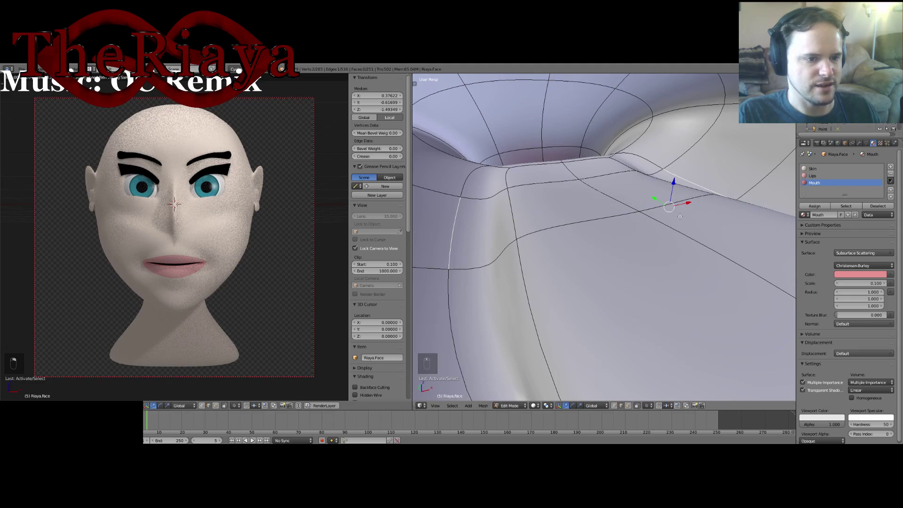
key(g)
key(x)
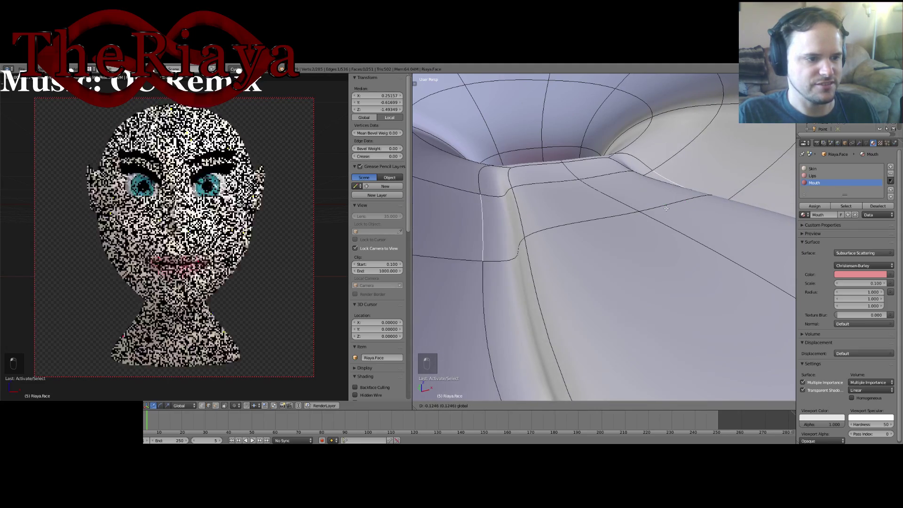
key(Escape)
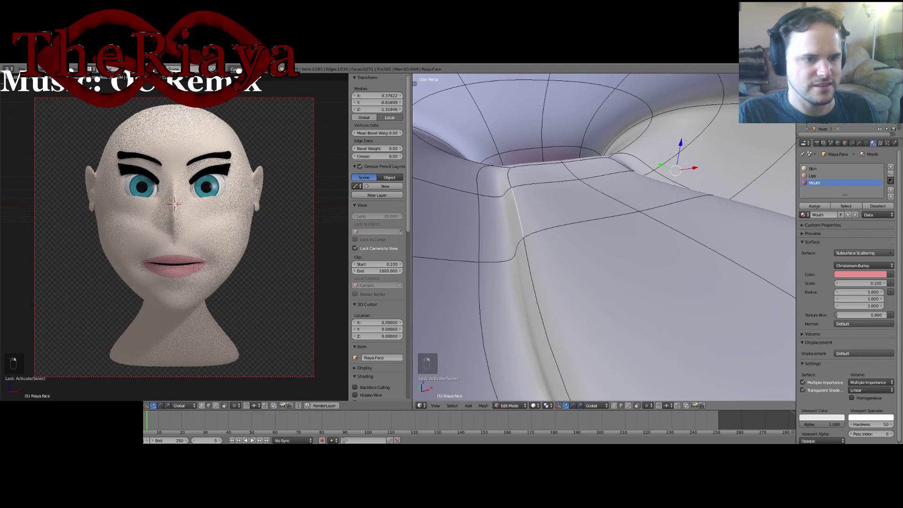
click(686, 143)
mouse_move(686, 143)
mouse_down()
mouse_move(681, 133)
mouse_move(678, 141)
mouse_up()
key(ctrl+z)
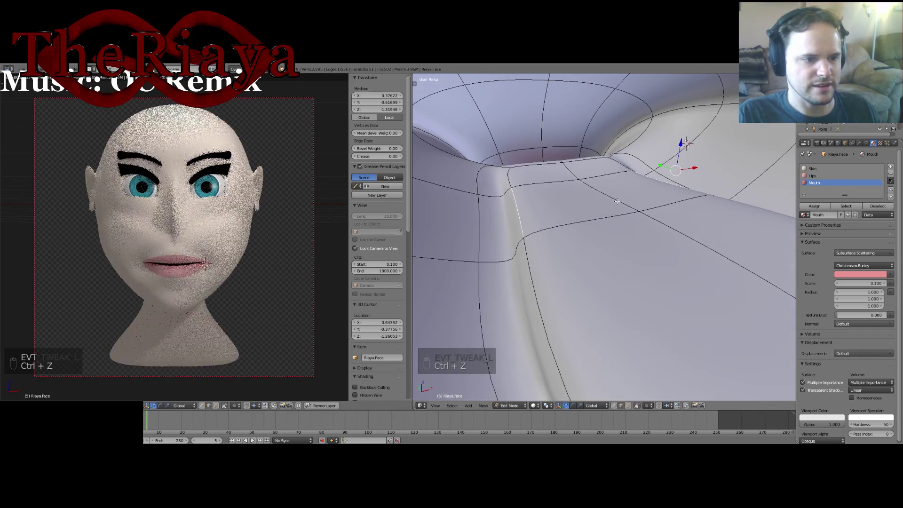
Raise the crosswise edges on top of the back of the tongue along Z to about -1.316.
shift+right_click(617, 201)
middle_drag(617, 201, 584, 199)
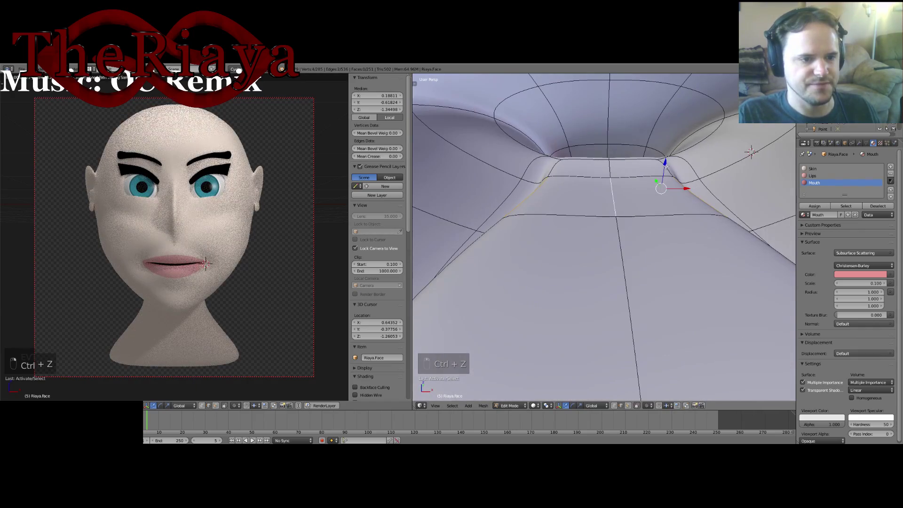
drag(666, 210, 666, 156)
middle_drag(669, 192, 632, 213)
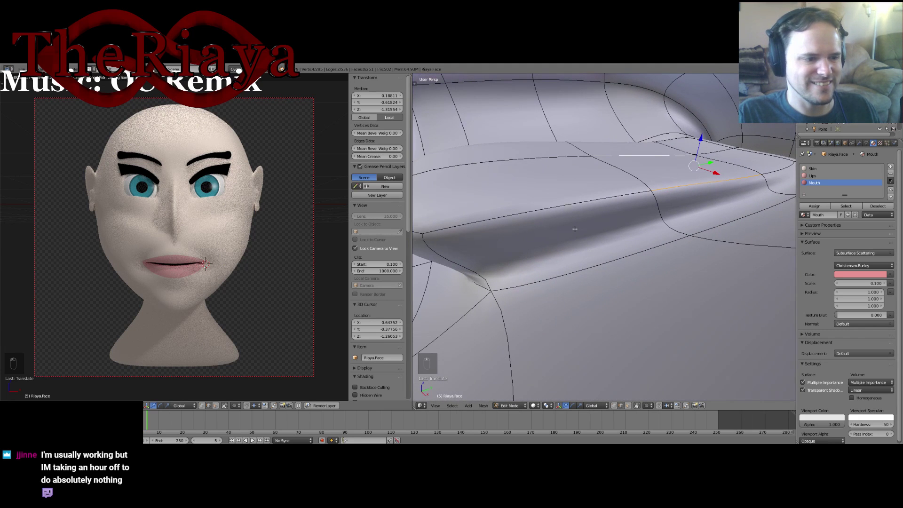
Add a loop cut along the side wall of the tongue, between its upper rim and its base.
key(ctrl+r)
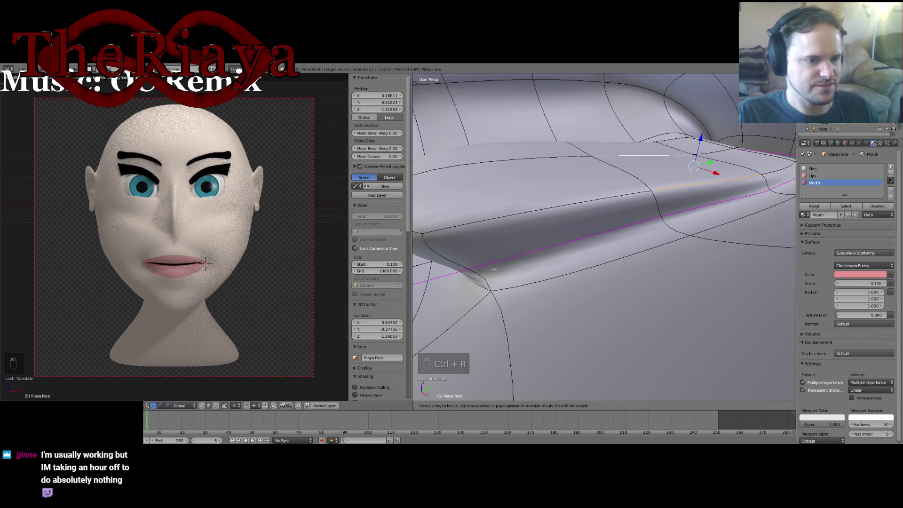
click(470, 262)
click(471, 262)
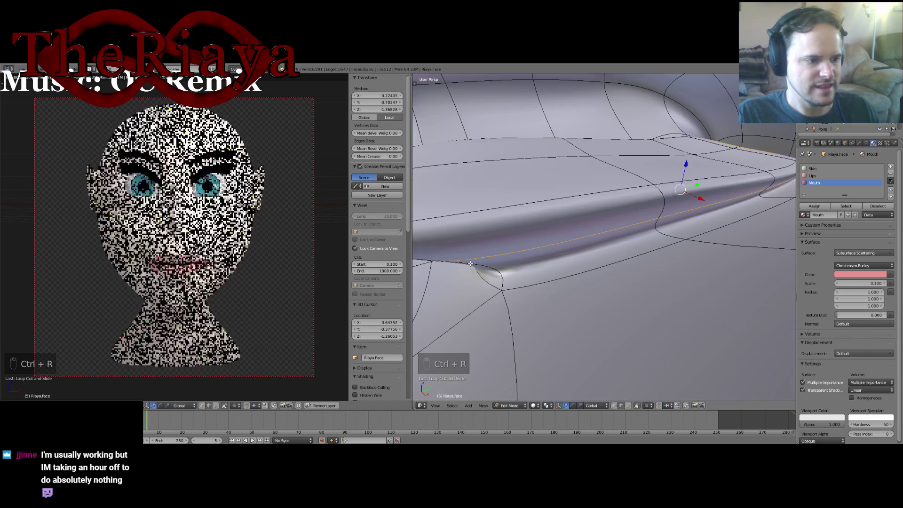
Lower the new loop's front edge along Z to about -1.417 and push it back along Y to about -1.381.
middle_drag(471, 261, 673, 200)
right_click(617, 238)
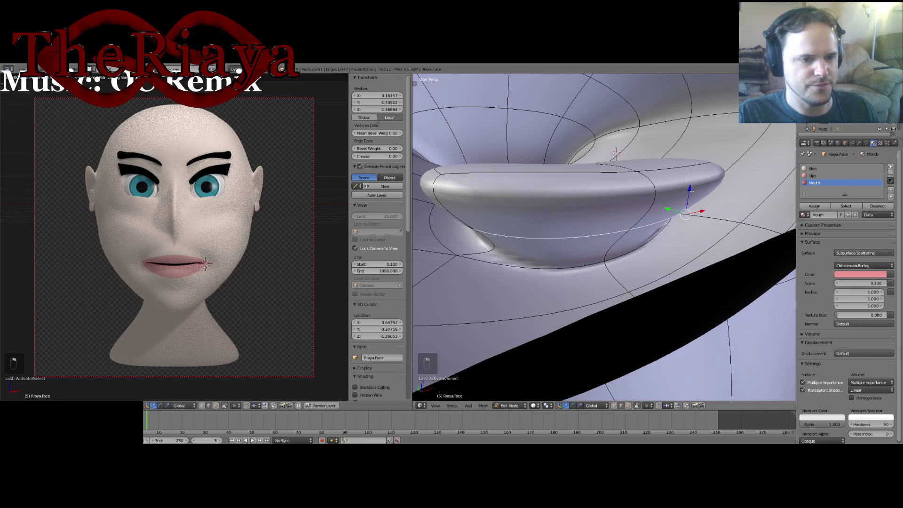
drag(691, 190, 693, 211)
middle_drag(692, 211, 712, 207)
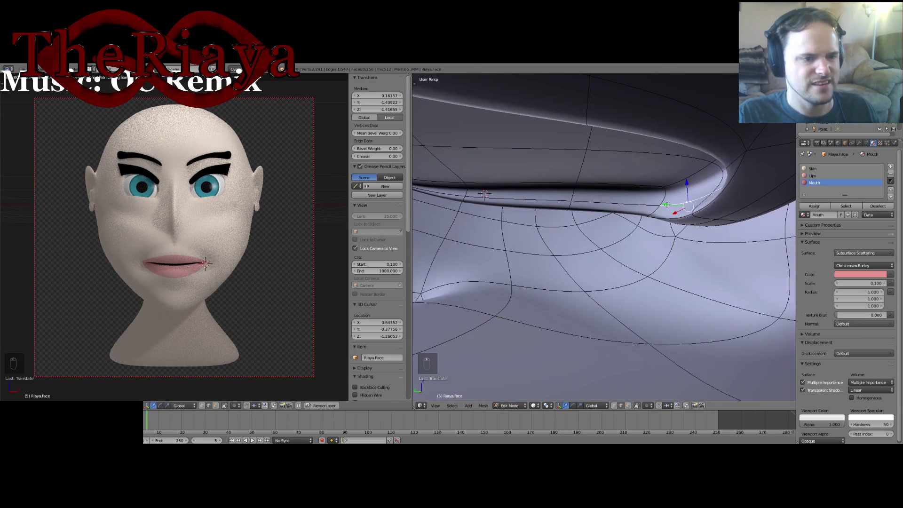
drag(667, 205, 650, 205)
middle_drag(651, 204, 624, 232)
middle_drag(669, 193, 620, 236)
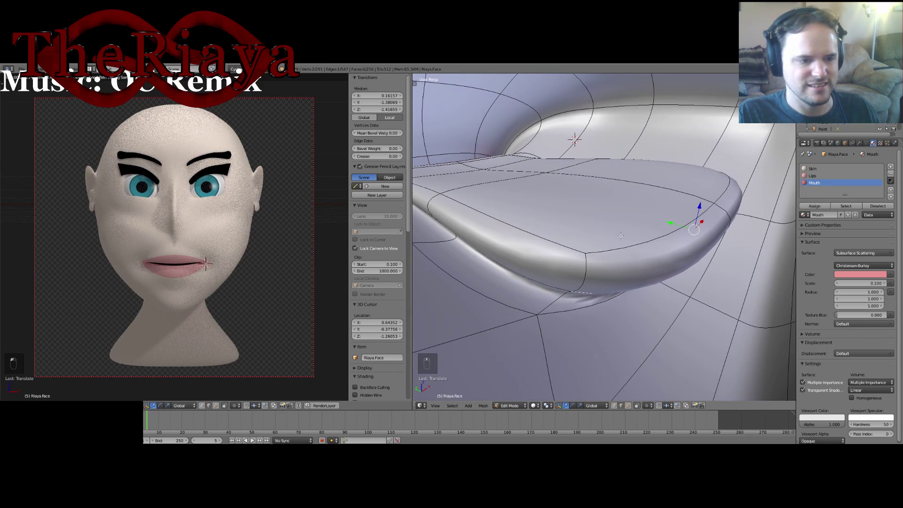
Raise the lengthwise centre edge on top of the tongue's front half along Z to about -1.242.
middle_drag(590, 265, 684, 278)
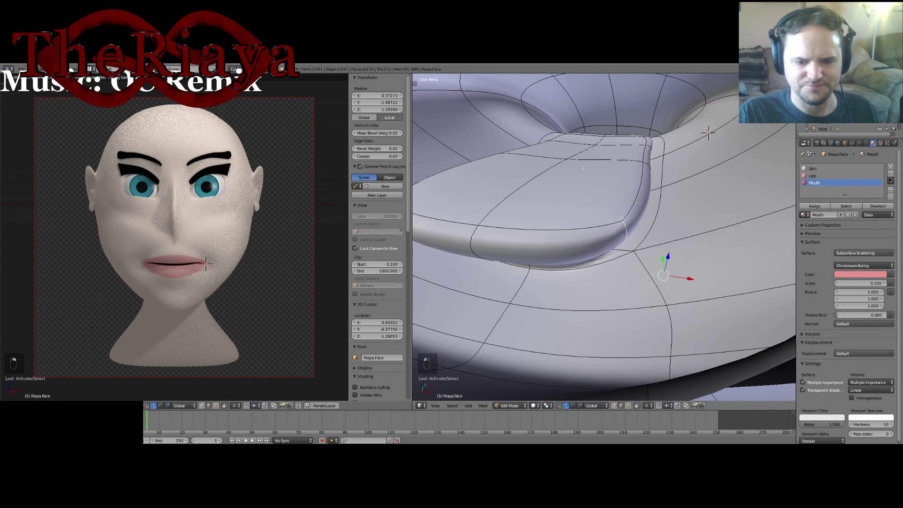
middle_drag(584, 186, 580, 229)
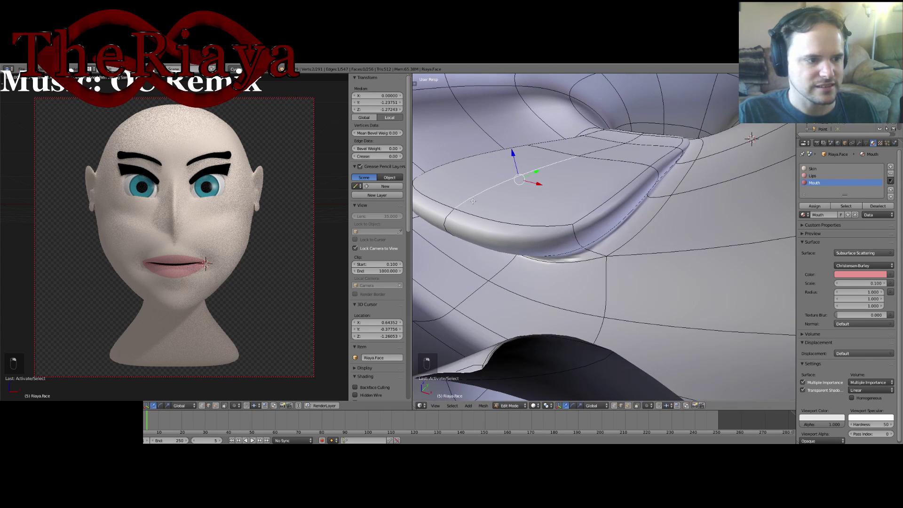
middle_drag(472, 201, 523, 185)
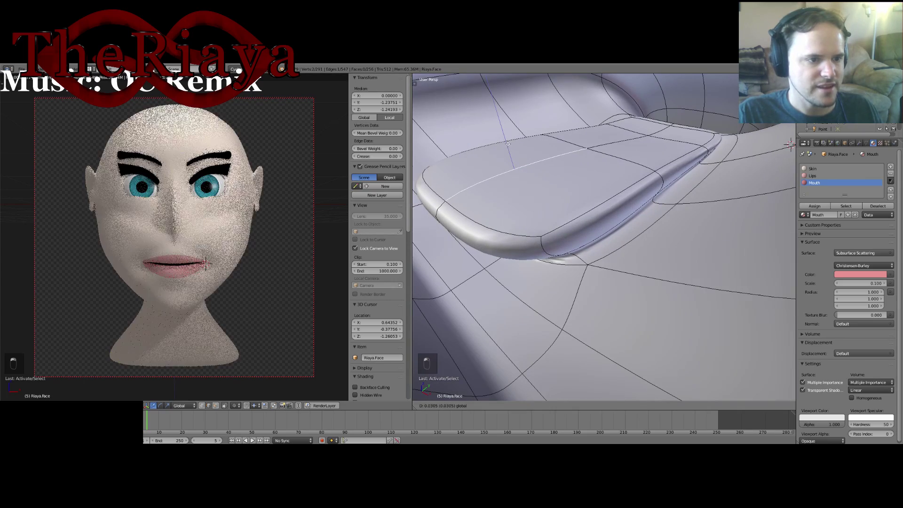
click(569, 152)
middle_drag(529, 190, 641, 257)
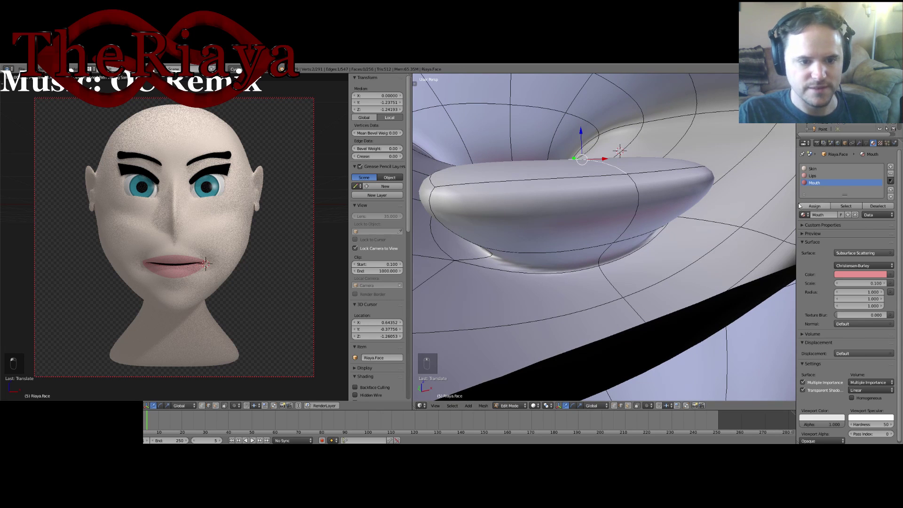
Lower the centre vertex of the new loop under the tongue's front along Z to about -1.485.
right_click(603, 236)
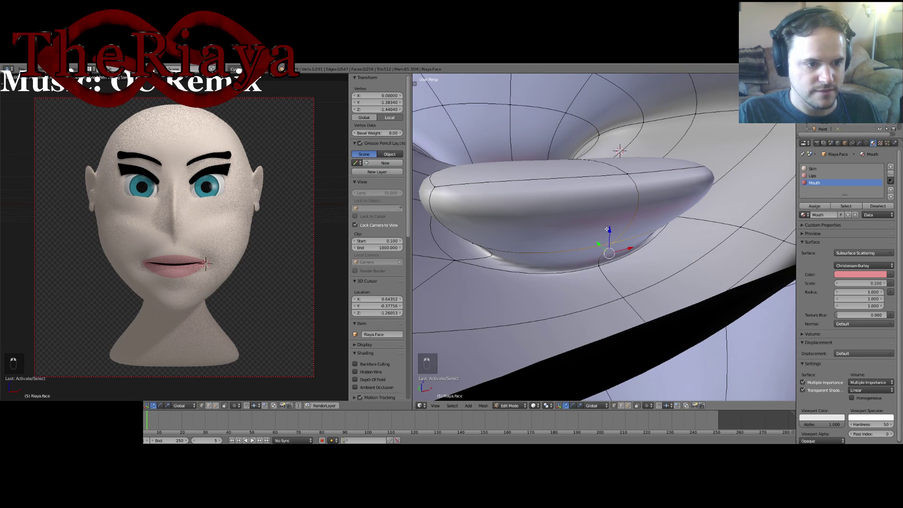
key(g)
key(z)
click(609, 247)
Move the edge at the tongue's front corner inward along X to about 0.356.
middle_drag(609, 247, 770, 250)
shift+right_click(532, 241)
drag(768, 247, 761, 247)
middle_drag(678, 238, 617, 215)
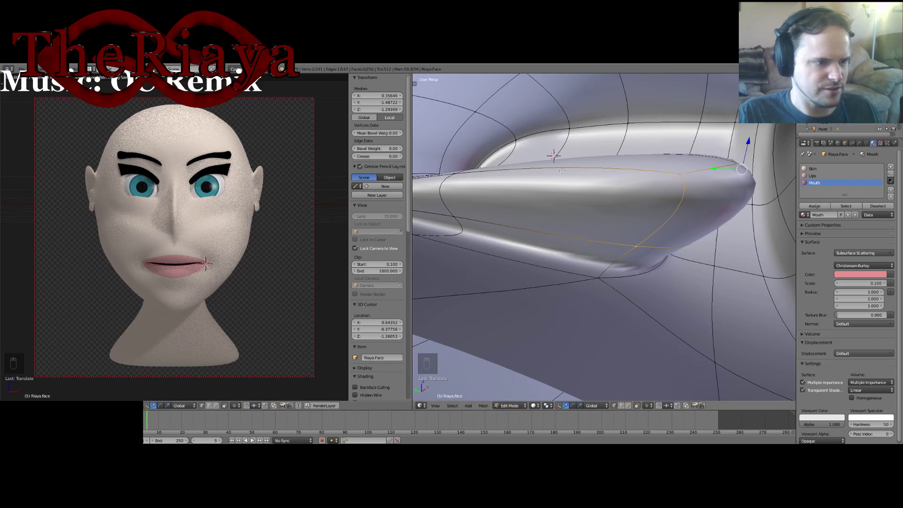
Raise the centre vertex on top of the very back of the tongue to about Z -1.299.
middle_drag(562, 170, 485, 183)
right_click(485, 183)
key(g)
drag(485, 184, 480, 169)
middle_drag(545, 188, 495, 195)
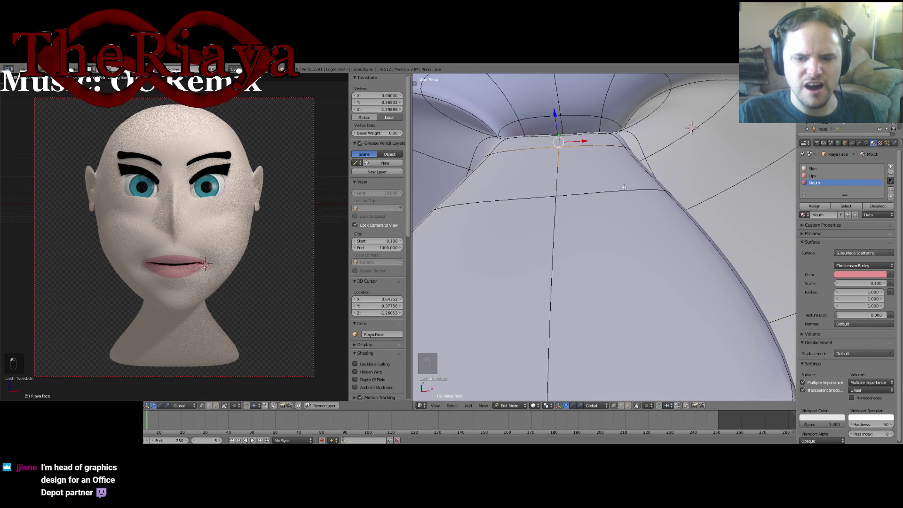
Raise the upper side edge at the back of the tongue along Z and move it outward along X.
mouse_move(634, 184)
middle_down()
mouse_move(602, 190)
mouse_move(629, 204)
mouse_move(640, 192)
middle_up()
shift+right_click(622, 212)
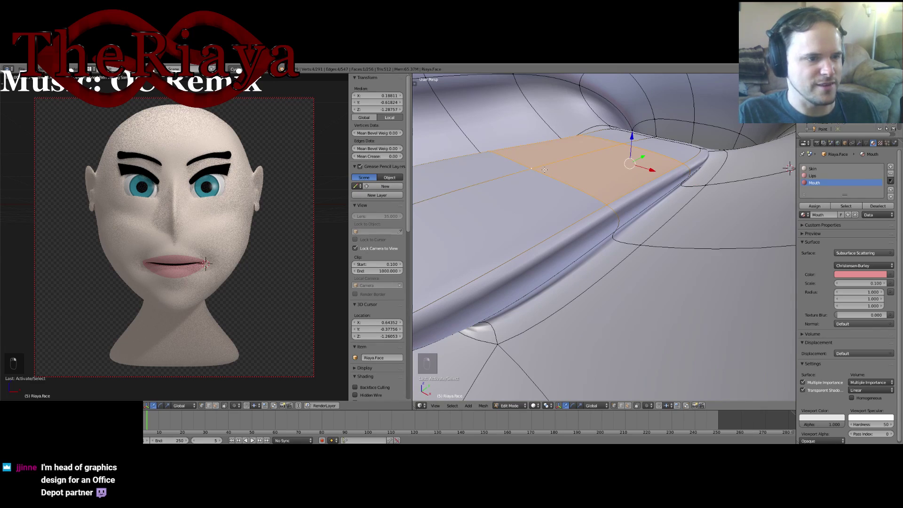
right_click(612, 201)
shift+right_click(674, 166)
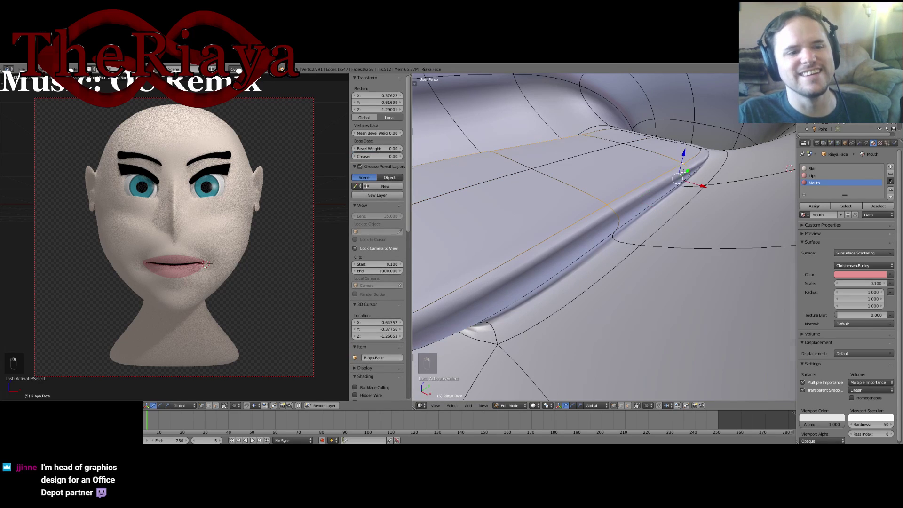
middle_drag(662, 164, 691, 164)
drag(678, 143, 682, 126)
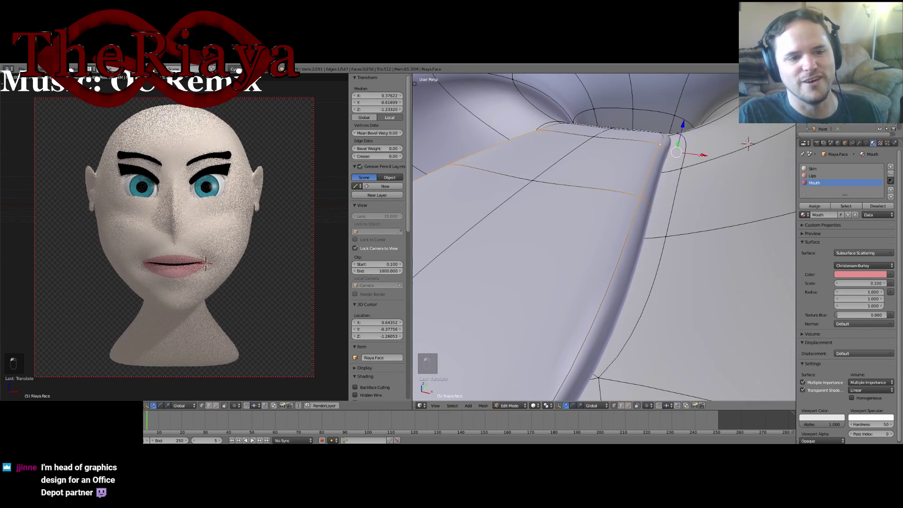
drag(702, 155, 722, 157)
Raise the lengthwise centre edge on top of the back of the tongue along Z to about -1.237.
right_click(595, 137)
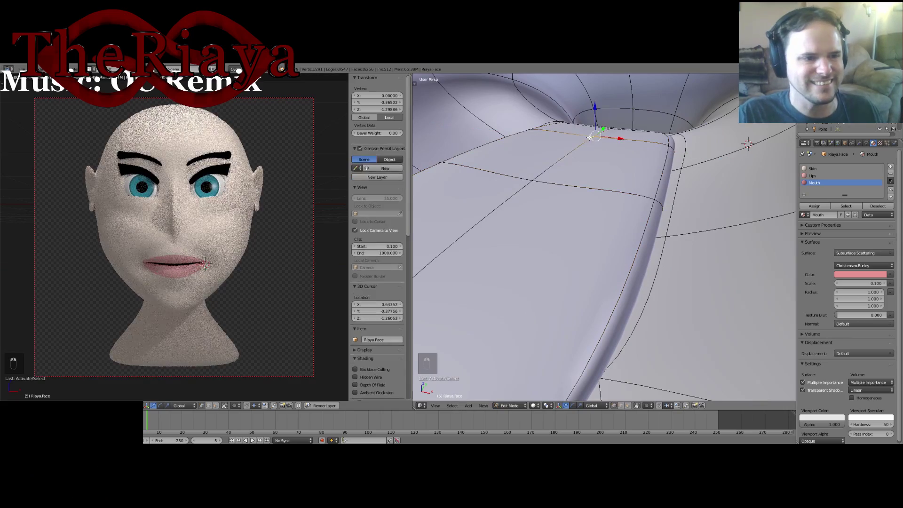
shift+right_click(533, 179)
drag(572, 126, 572, 113)
middle_drag(573, 117, 648, 184)
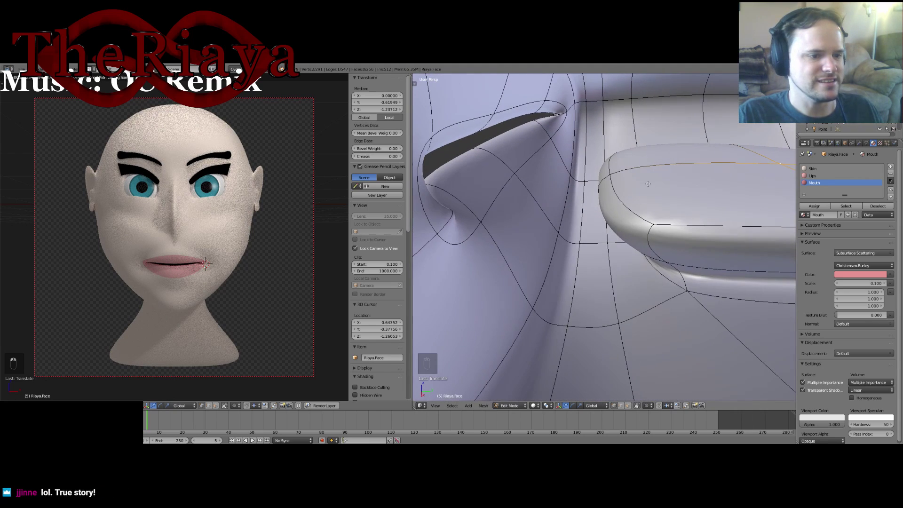
middle_drag(599, 148, 522, 217)
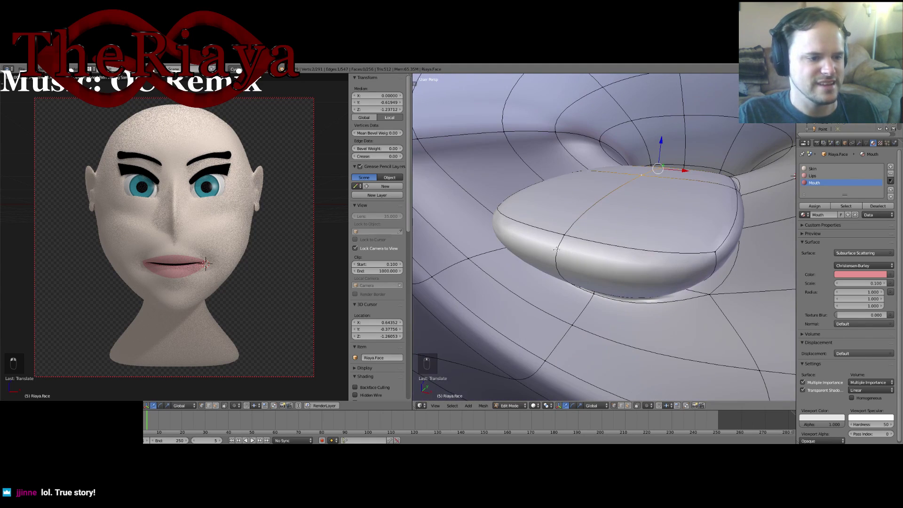
Push the vertical centre edge at the tongue's front back along Y to about -1.408.
right_click(517, 224)
middle_drag(574, 251, 543, 246)
shift+right_click(531, 245)
drag(516, 223, 549, 224)
middle_drag(549, 224, 623, 240)
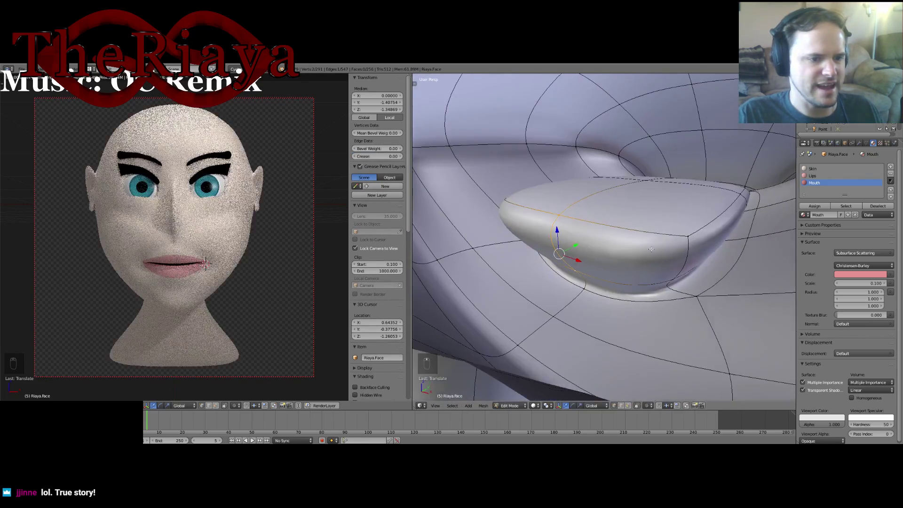
Widen the tongue's front by moving its corner edge outward along X.
right_click(688, 236)
shift+right_click(675, 275)
mouse_move(676, 276)
middle_down()
mouse_move(704, 284)
mouse_move(645, 261)
mouse_move(690, 274)
mouse_move(665, 265)
middle_up()
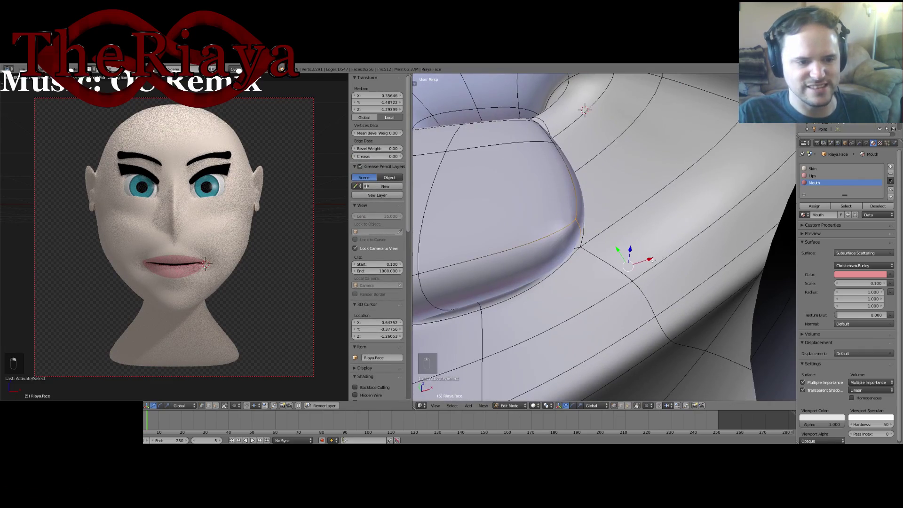
drag(652, 260, 672, 249)
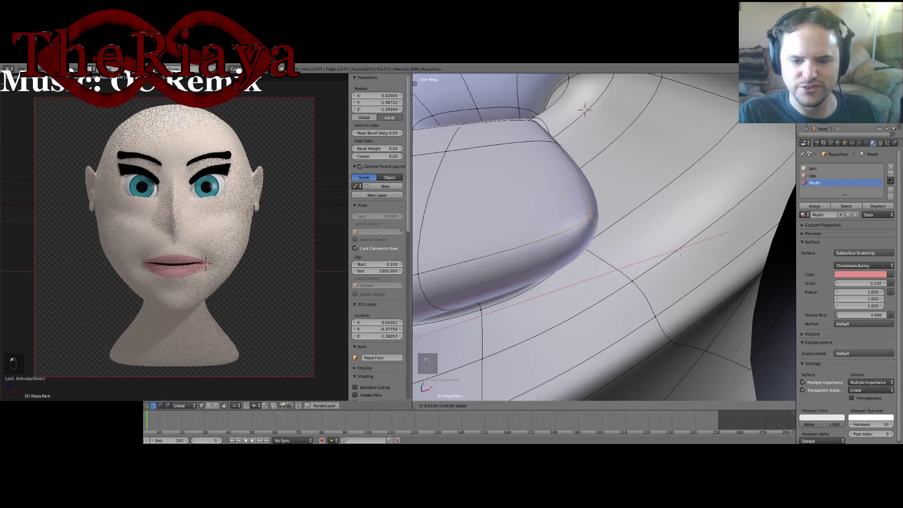
drag(681, 252, 684, 237)
Push the middle loop's edge under the tongue's front back along Y to about -1.258.
middle_drag(685, 236, 532, 167)
right_click(688, 214)
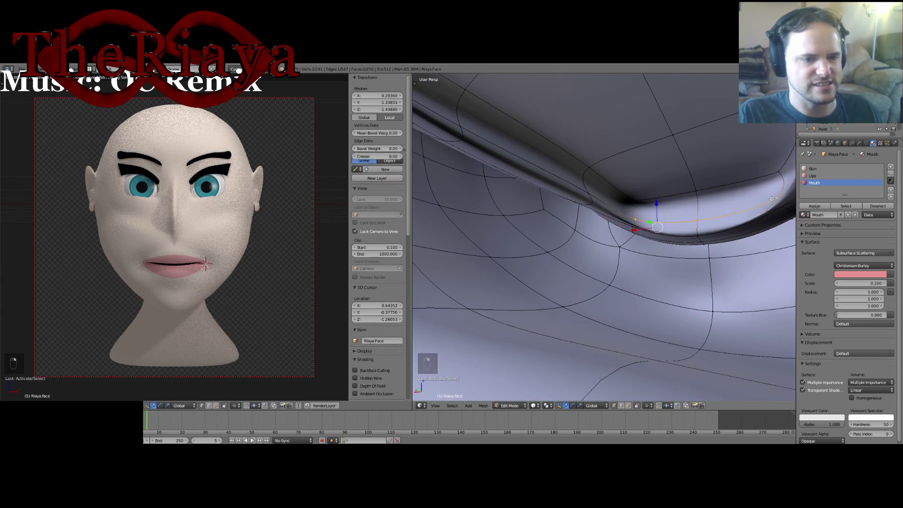
middle_drag(688, 213, 758, 228)
middle_drag(664, 223, 597, 240)
key(g)
key(y)
click(649, 221)
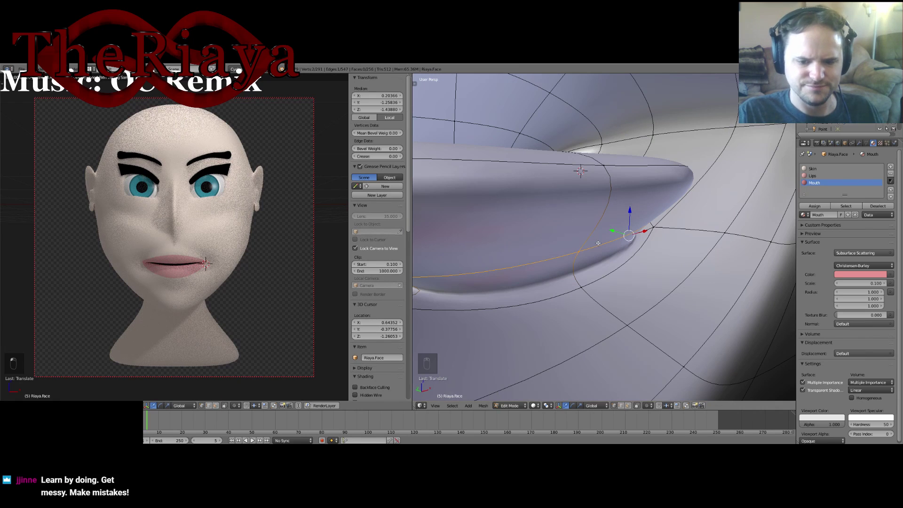
Move the tongue's upper front corner vertex back along Y to about -1.532.
middle_drag(586, 249, 472, 179)
right_click(652, 261)
shift+right_click(569, 271)
right_click(536, 249)
shift+right_click(513, 235)
right_click(519, 184)
key(g)
key(y)
click(546, 237)
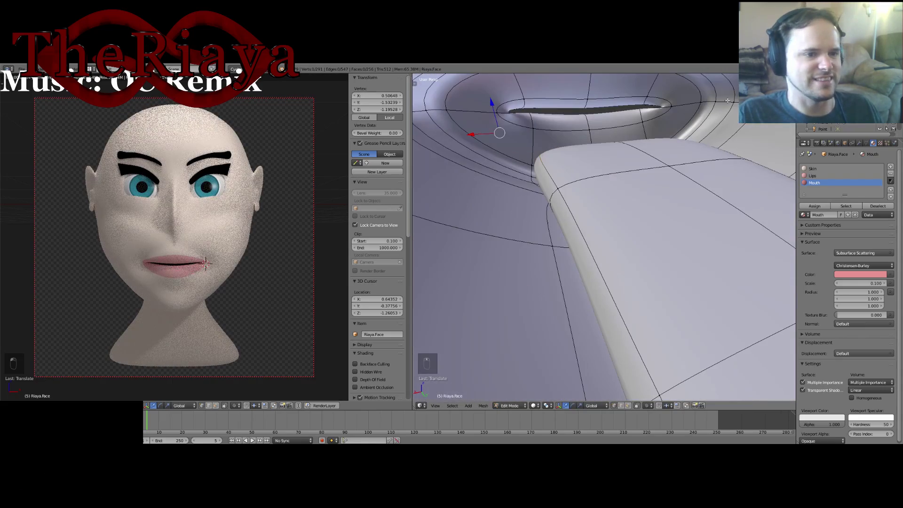
Round the tongue's tip further by moving its upper front corner vertex back along Y to about -1.46.
middle_drag(727, 100, 749, 177)
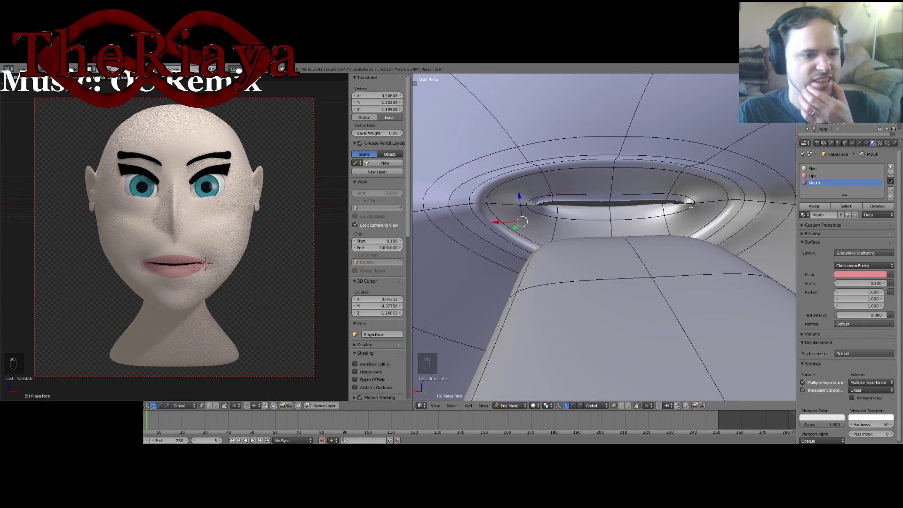
middle_drag(649, 211, 639, 222)
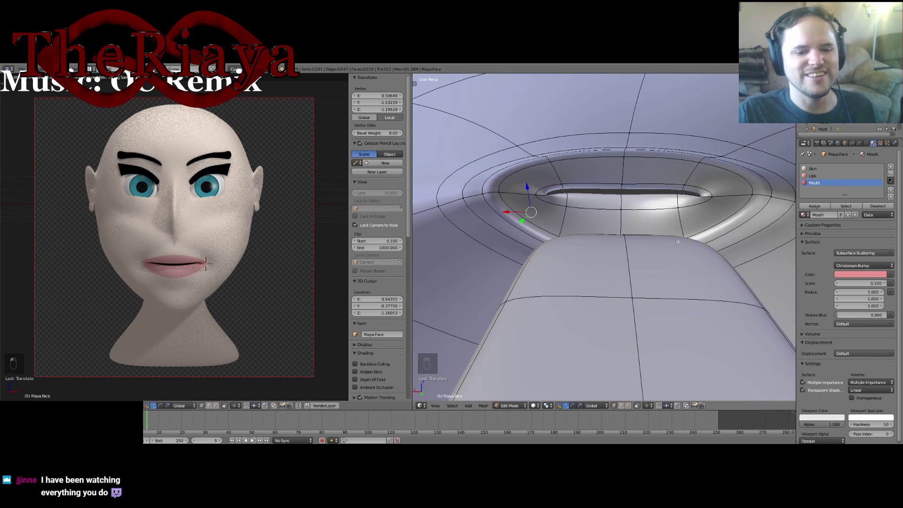
middle_drag(678, 242, 605, 228)
right_click(487, 335)
middle_drag(623, 300, 669, 245)
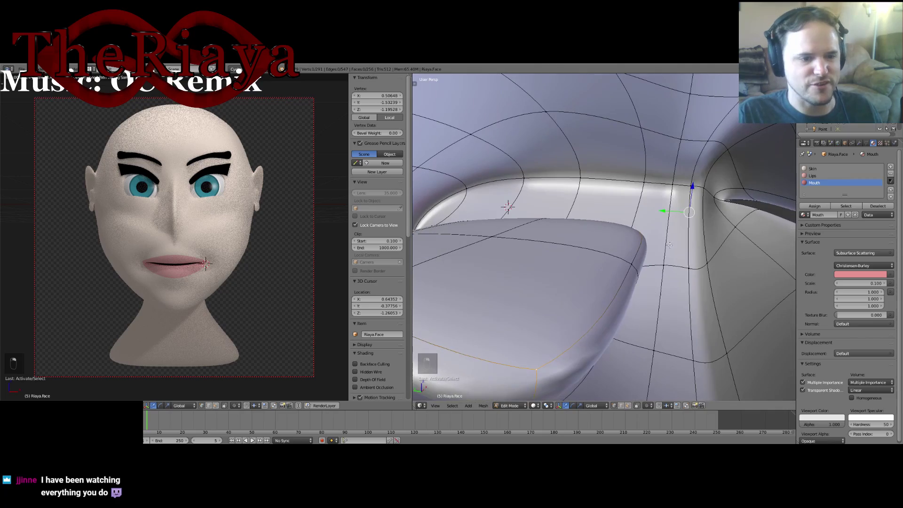
drag(667, 213, 655, 210)
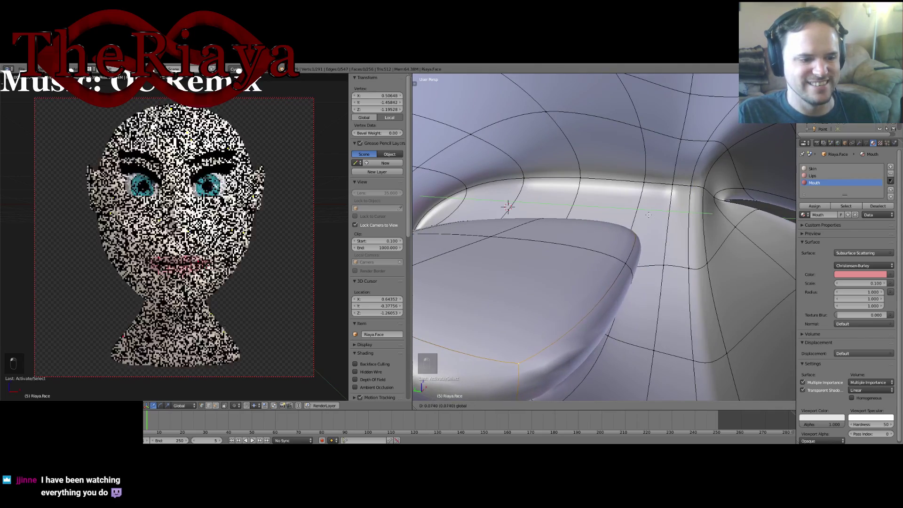
click(650, 212)
middle_drag(651, 213, 666, 274)
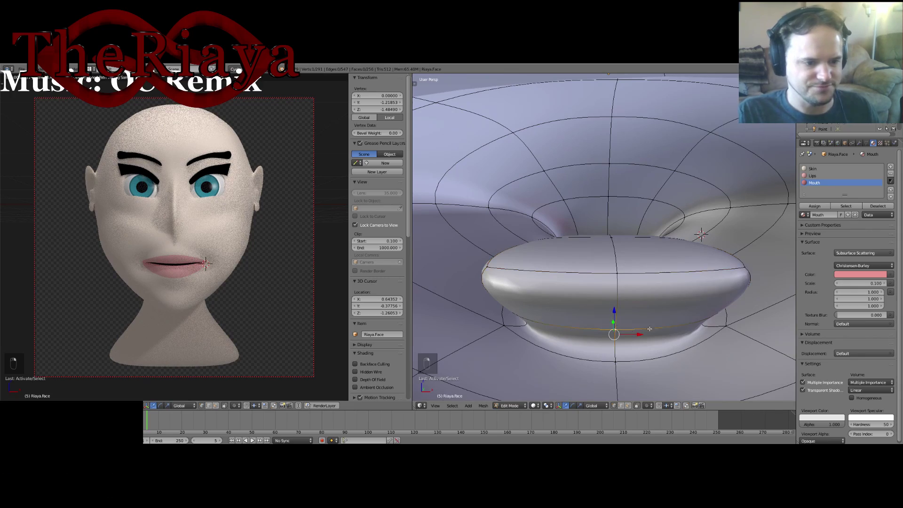
Push the edge under the tongue's front back along Y to about -1.219.
middle_drag(649, 329, 633, 296)
shift+right_click(650, 285)
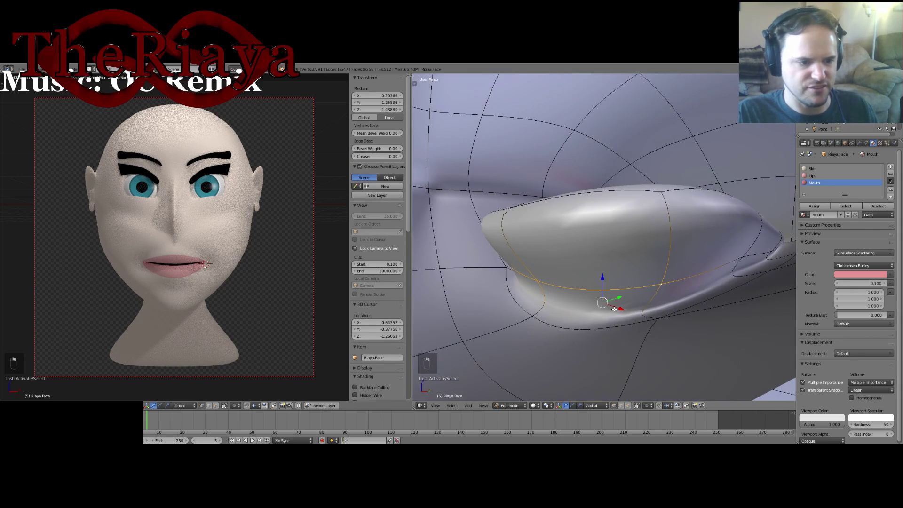
drag(621, 297, 531, 259)
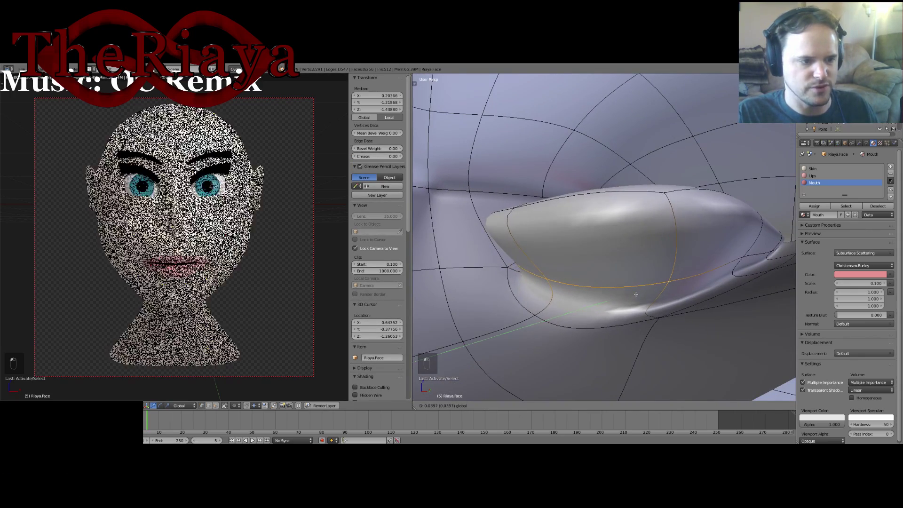
Move the tongue's lower front corner vertex inward along X to about 0.295.
right_click(674, 285)
middle_drag(674, 286, 753, 295)
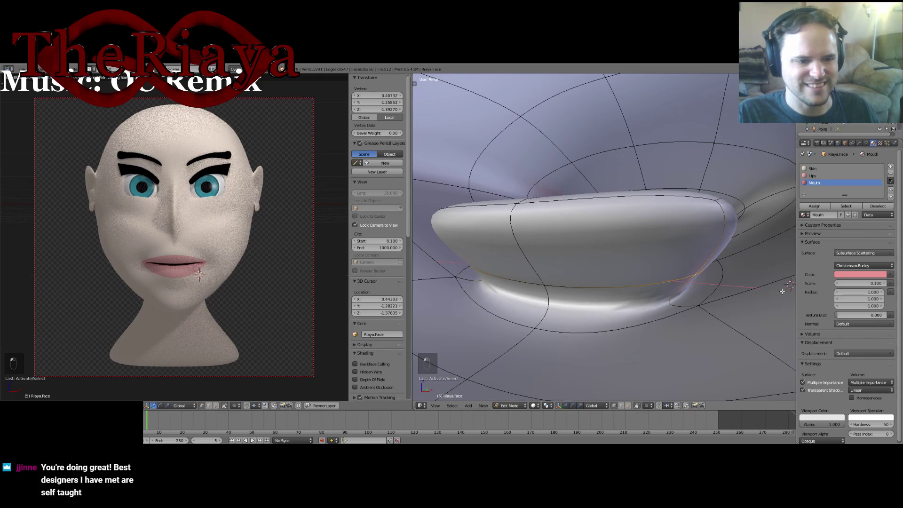
key(g)
key(x)
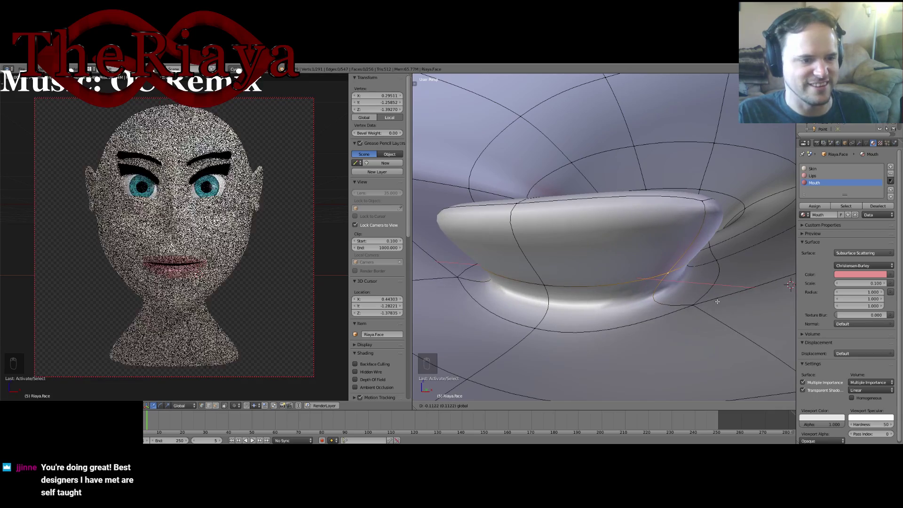
click(716, 301)
Cut a new edge loop around the tongue's side and lower it along Z.
key(ctrl+r)
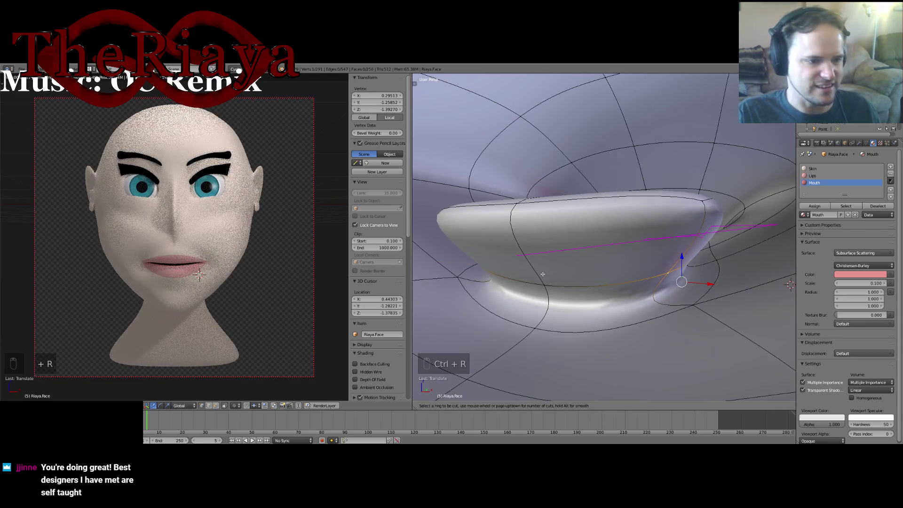
click(543, 274)
click(543, 274)
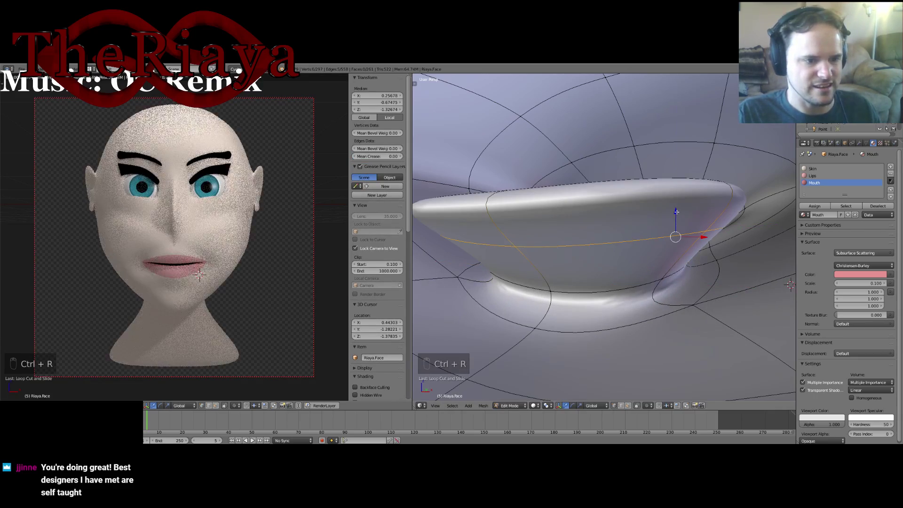
drag(676, 212, 673, 238)
middle_drag(674, 238, 601, 214)
Select the two vertices along the mouth cavity's side wall and move them inward along X to a median of about 0.846.
right_click(610, 190)
shift+right_click(563, 194)
middle_drag(700, 215, 725, 201)
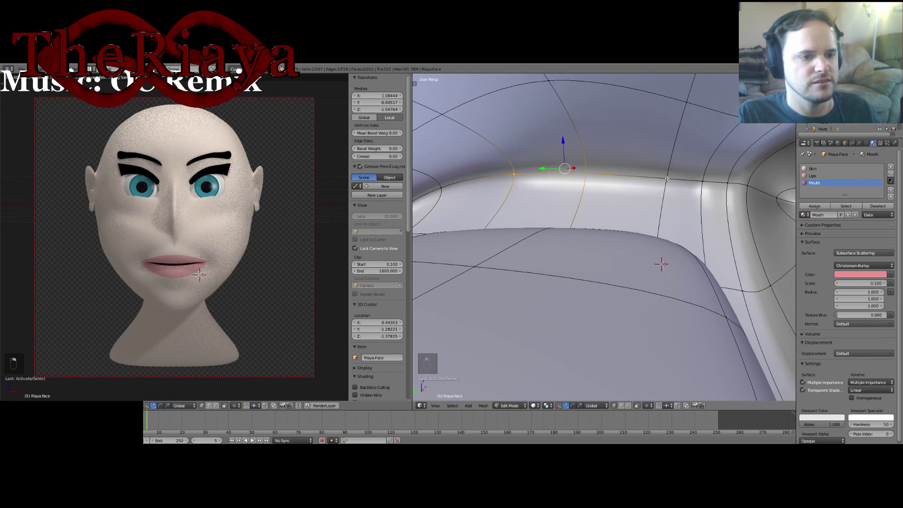
middle_drag(667, 178, 625, 182)
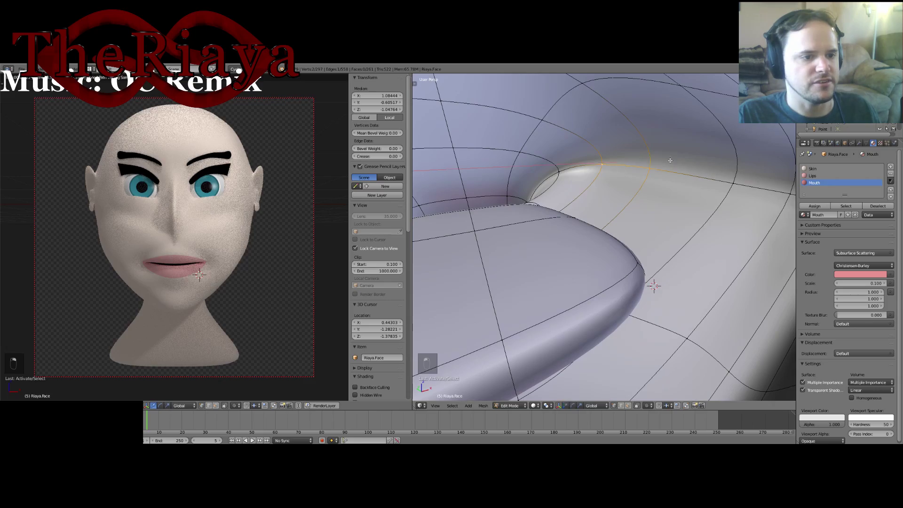
key(g)
key(x)
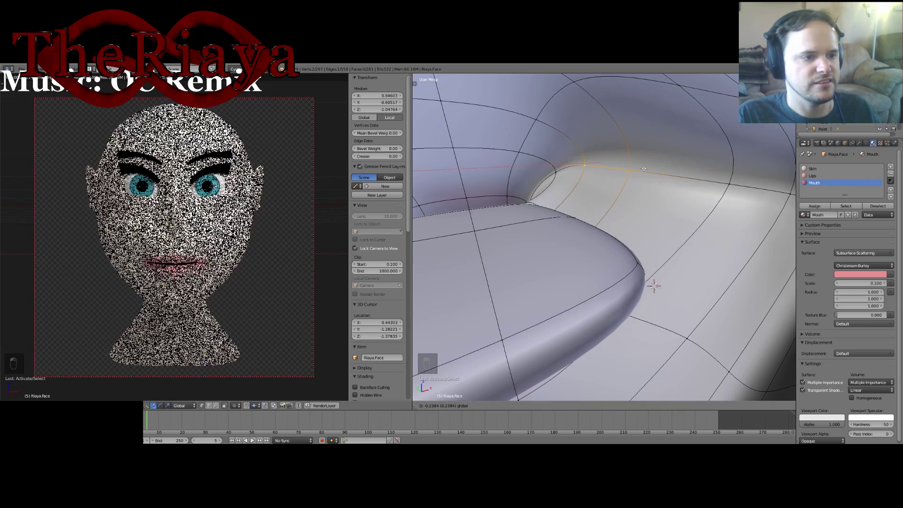
click(643, 169)
Move the edge just behind the corner of the lips along X to a median of about 0.949.
middle_drag(644, 168, 663, 186)
click(688, 175)
key(g)
key(x)
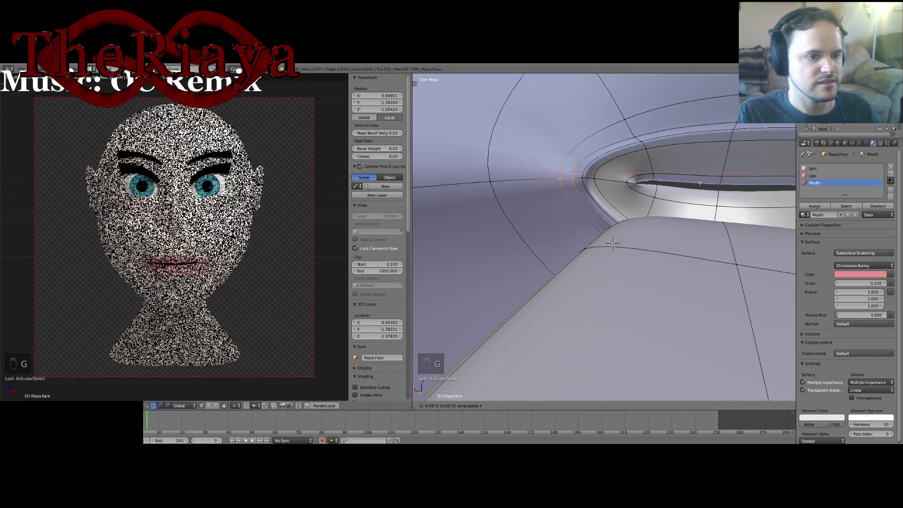
click(695, 183)
Leave Edit Mode and save over the current blend file.
middle_drag(695, 183, 654, 190)
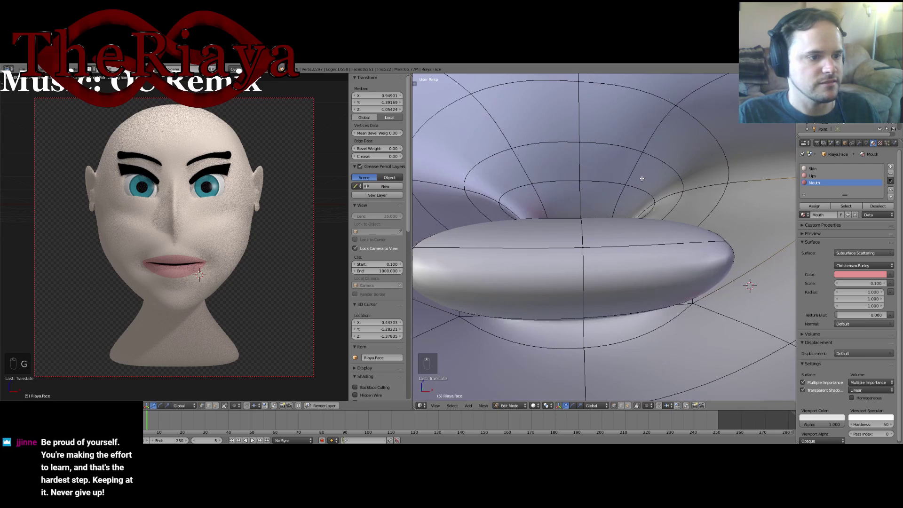
middle_drag(642, 178, 623, 193)
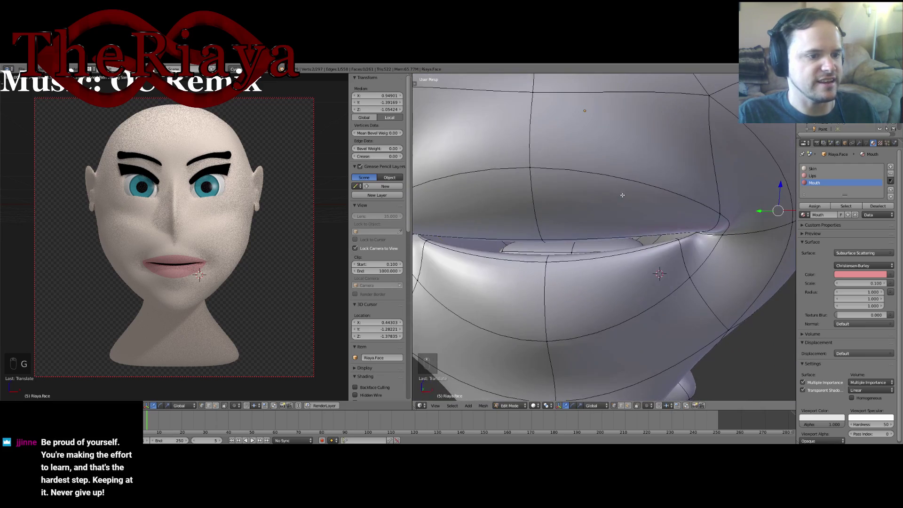
scroll(622, 195, up, 6)
key(Tab)
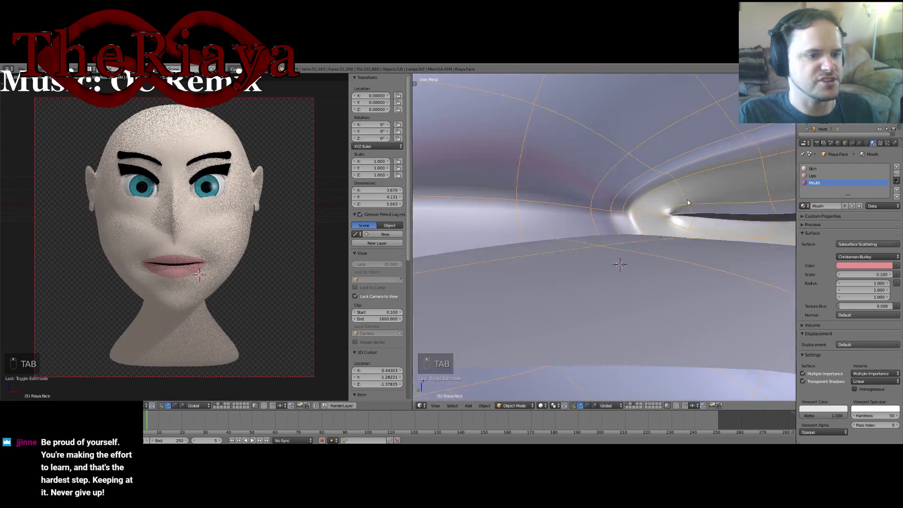
middle_drag(687, 200, 651, 216)
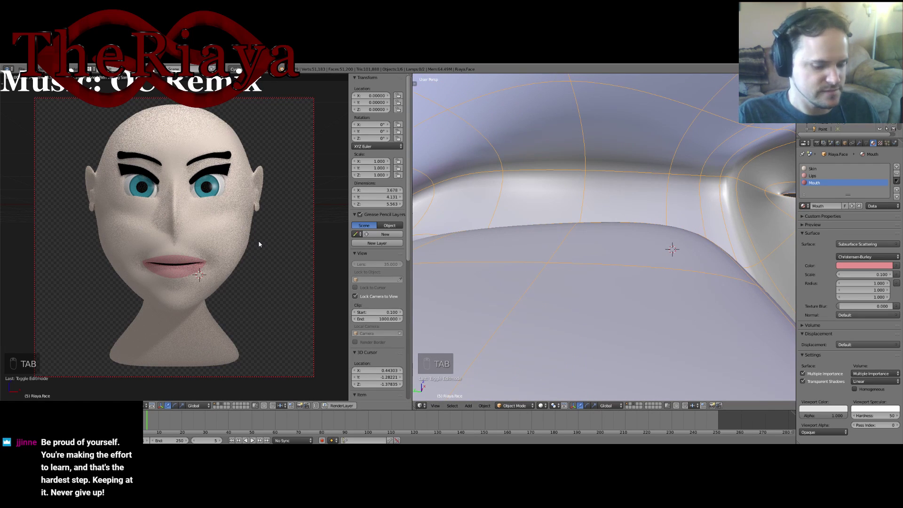
key(ctrl+s)
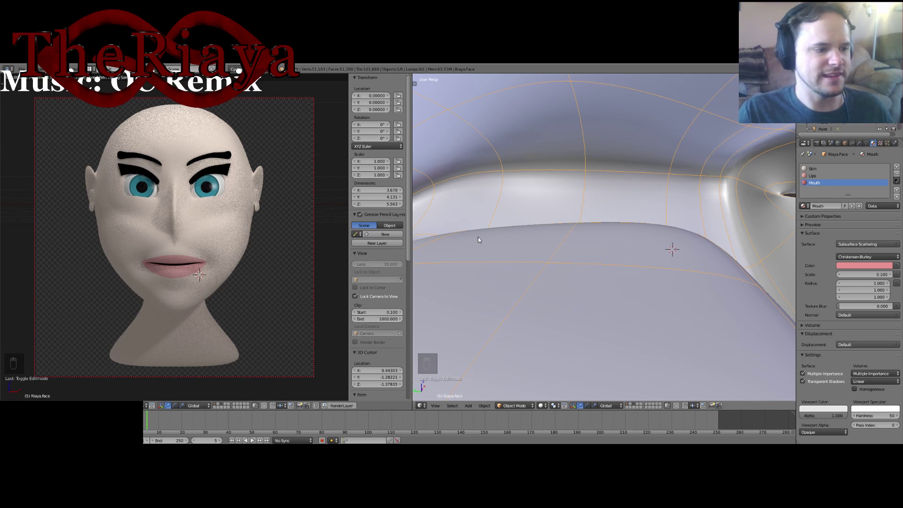
key(ctrl+s)
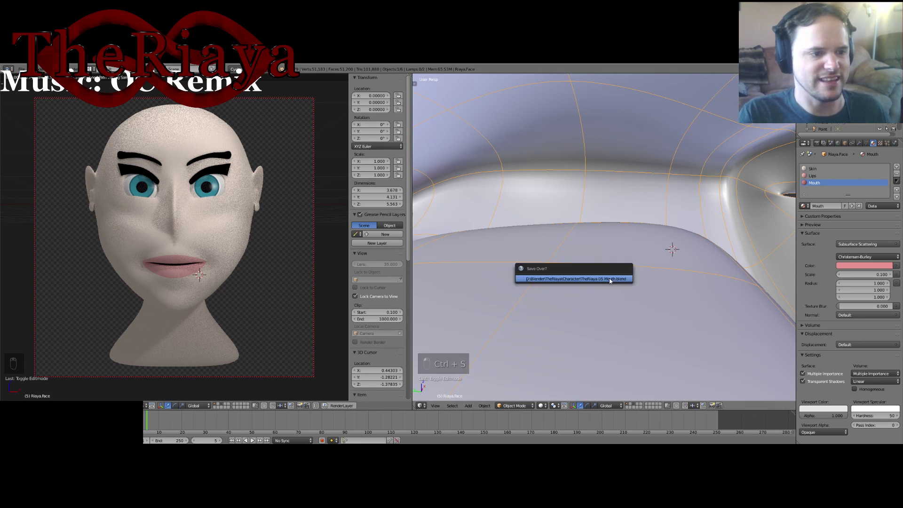
click(608, 278)
Reset the 3D cursor to the origin and inspect the head and the mouth interior around the tongue.
middle_drag(593, 258, 645, 243)
scroll(591, 255, up, 3)
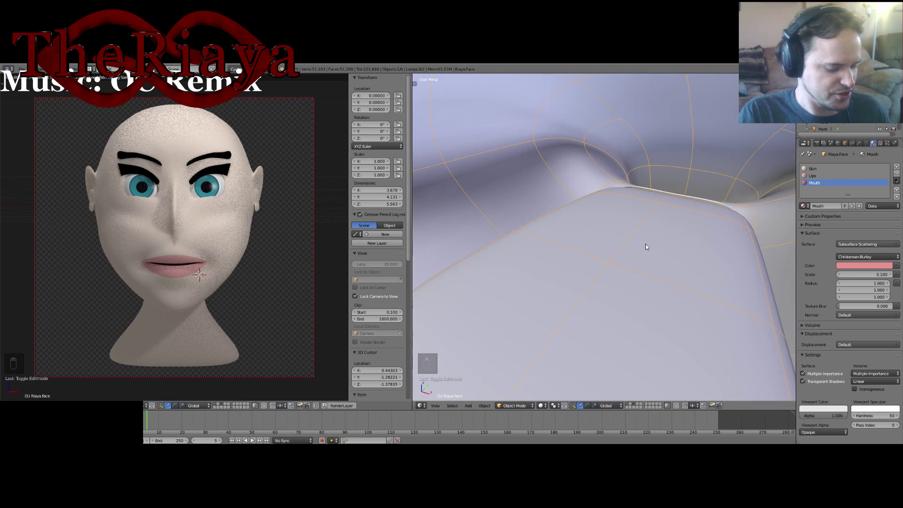
key(shift+c)
key(shift+KP_Add)
key(shift+KP_Add)
key(shift+KP_Add)
key(shift+KP_Add)
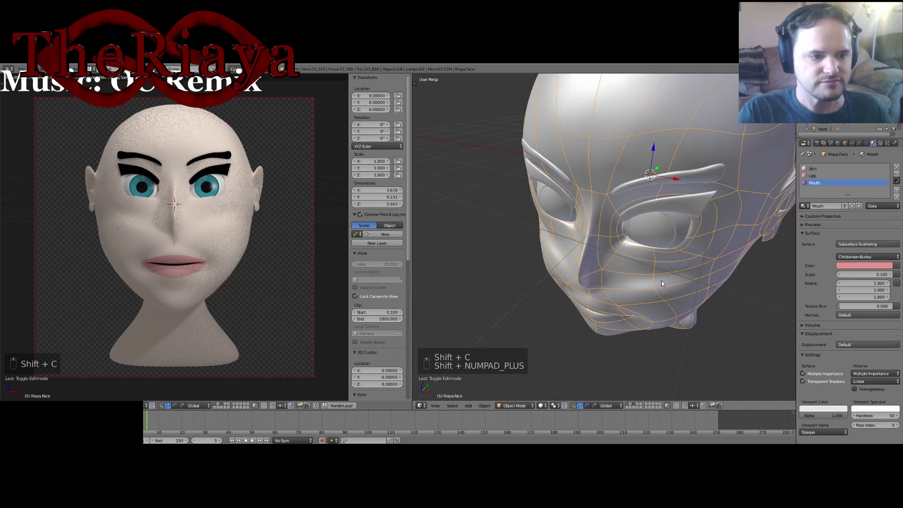
scroll(661, 280, down, 6)
middle_drag(662, 280, 572, 224)
scroll(635, 295, up, 4)
scroll(658, 269, down, 2)
scroll(656, 194, up, 8)
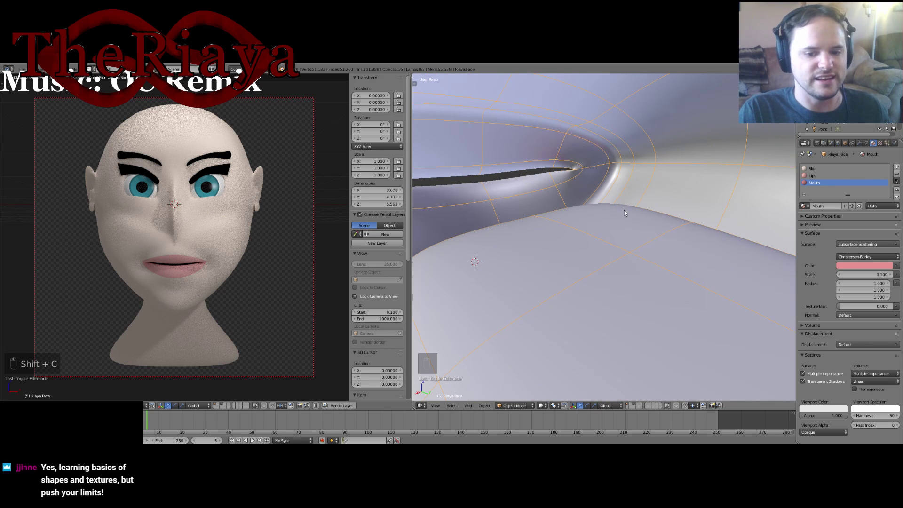
Raise the two centre vertices on top of the tongue along Z to about -1.19 and save over the file.
mouse_move(643, 224)
middle_down()
mouse_move(616, 216)
mouse_move(712, 234)
mouse_move(616, 236)
mouse_move(644, 231)
mouse_move(684, 248)
mouse_move(583, 222)
mouse_move(548, 255)
mouse_move(590, 224)
mouse_move(626, 222)
middle_up()
key(Tab)
right_click(625, 222)
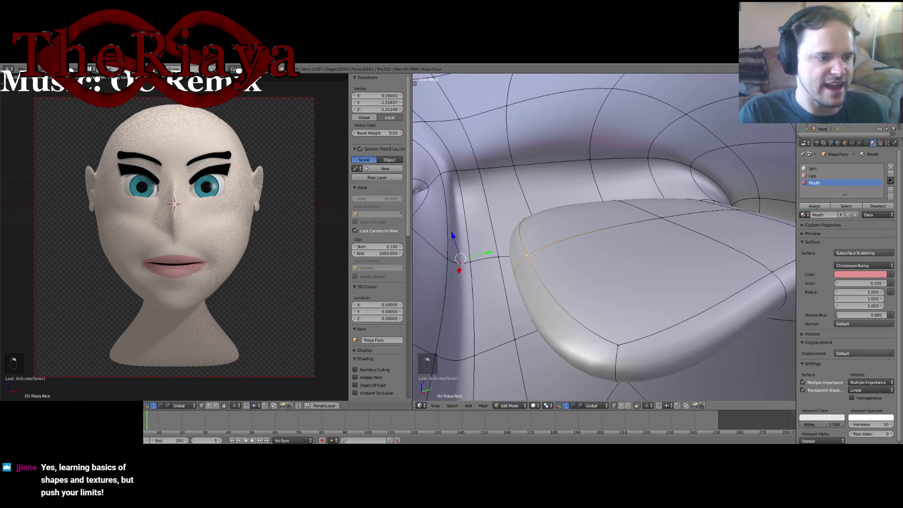
shift+right_click(612, 202)
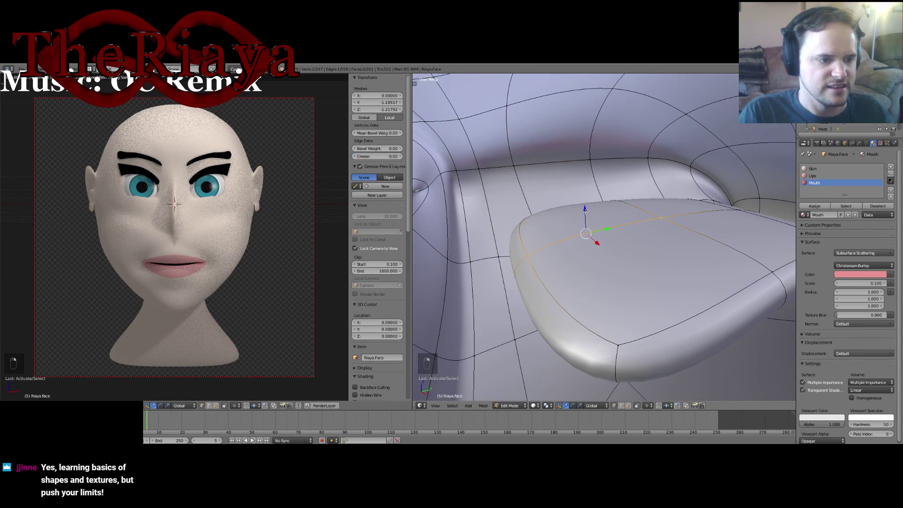
drag(585, 211, 587, 203)
middle_drag(624, 235, 579, 212)
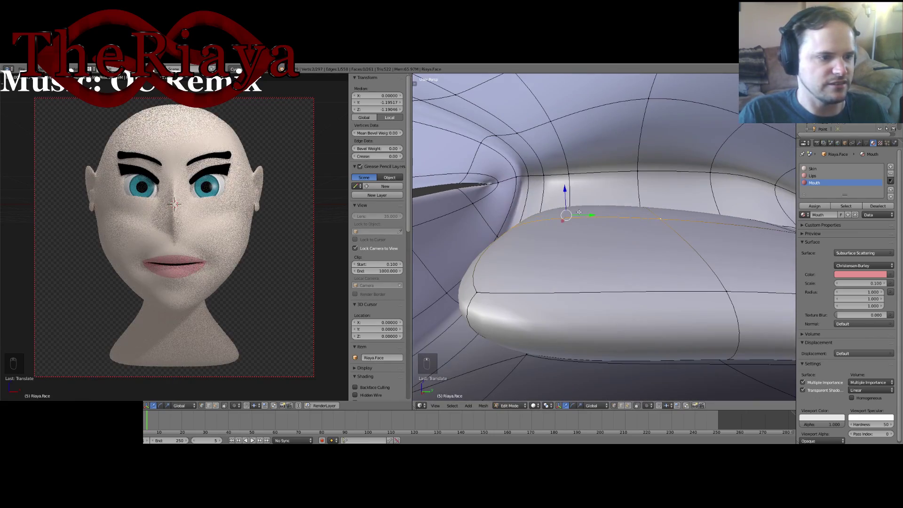
key(ctrl+s)
click(580, 214)
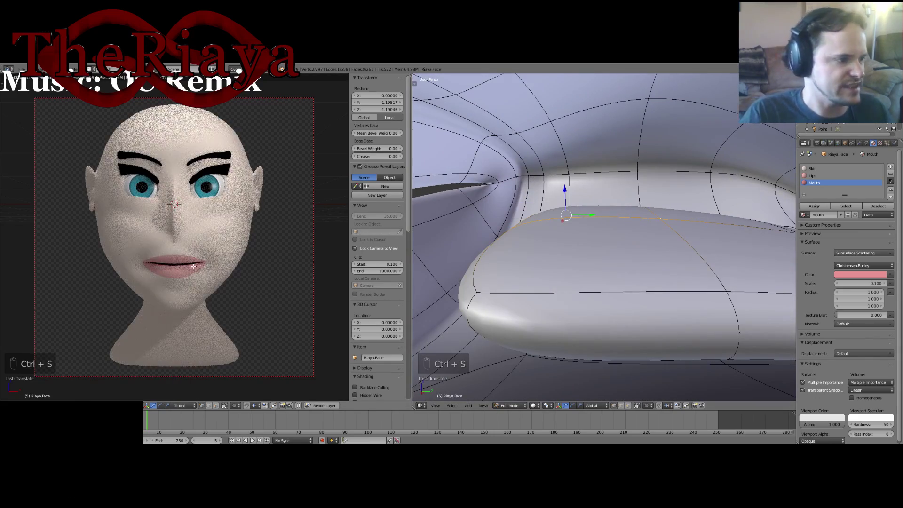
Set the render resolution scale to 50%.
scroll(193, 266, up, 8)
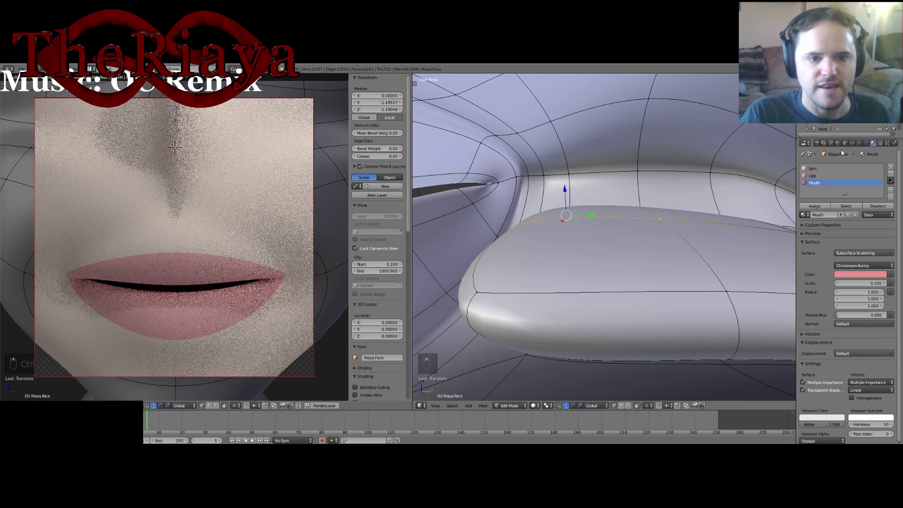
click(817, 143)
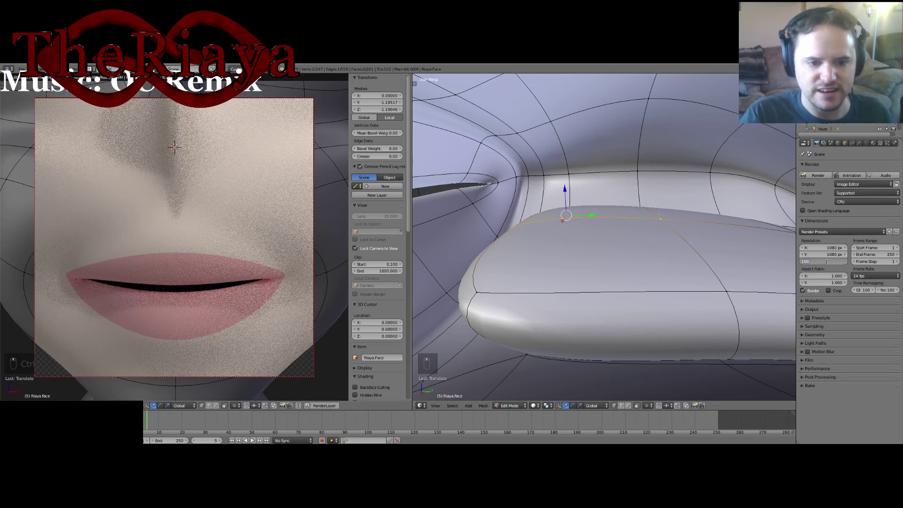
text(50)
key(Return)
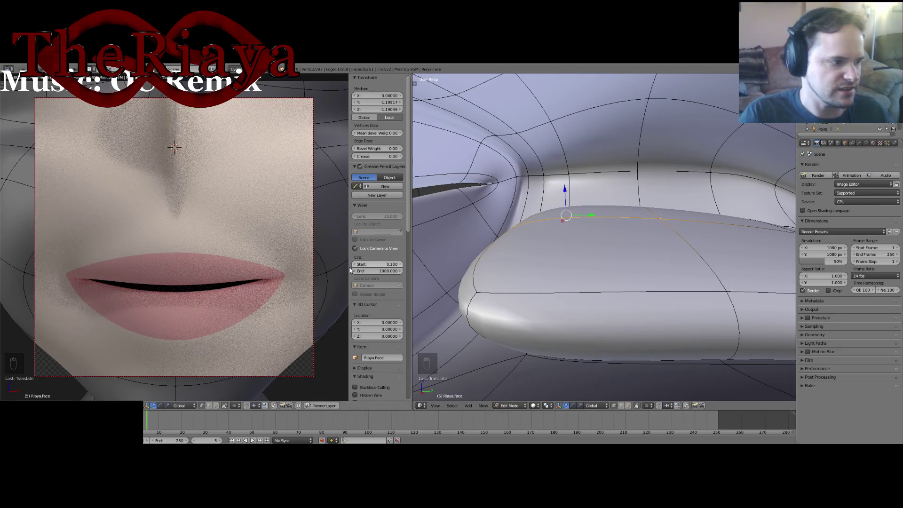
Examine the mouth opening up close in the rendered view, then return to the whole head.
shift+middle_drag(218, 285, 215, 271)
scroll(215, 271, up, 3)
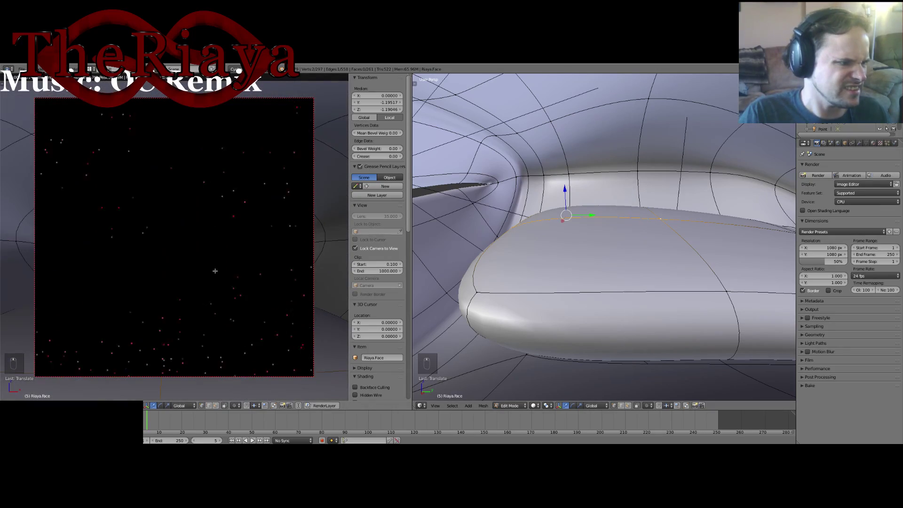
scroll(215, 271, down, 4)
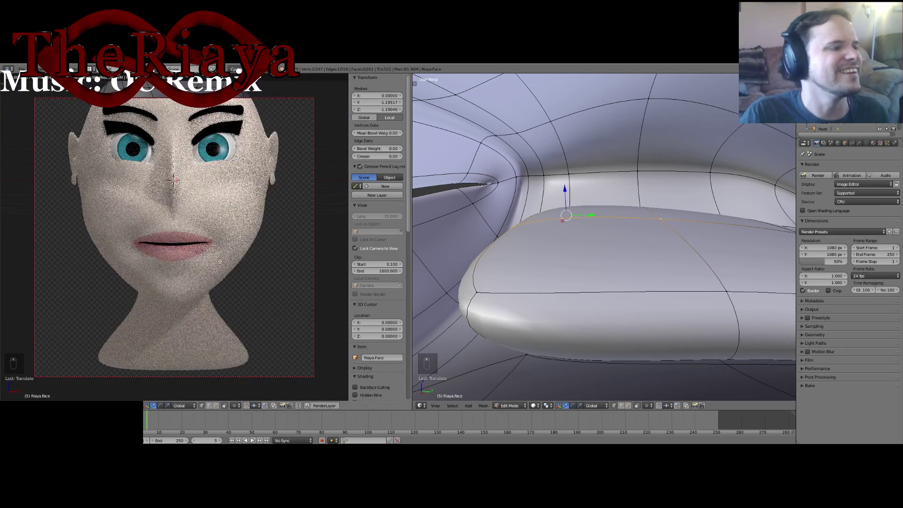
shift+middle_drag(215, 271, 215, 284)
scroll(215, 284, down, 1)
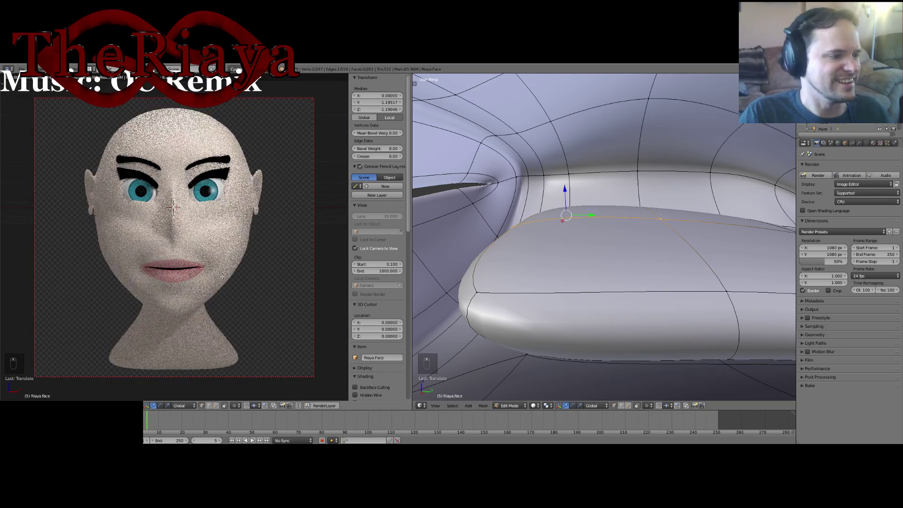
Return the head to Object Mode and save over the current blend file.
key(Tab)
key(ctrl+s)
scroll(611, 235, down, 5)
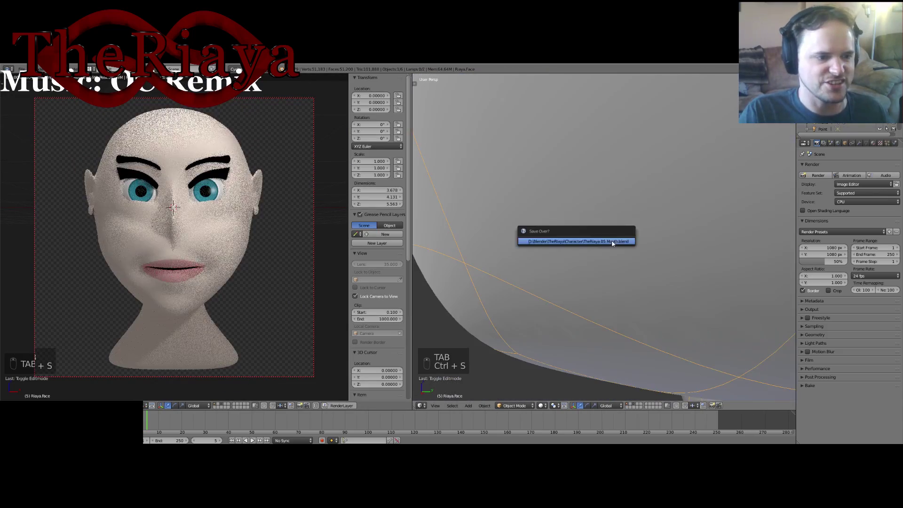
scroll(640, 261, down, 4)
middle_drag(585, 257, 628, 255)
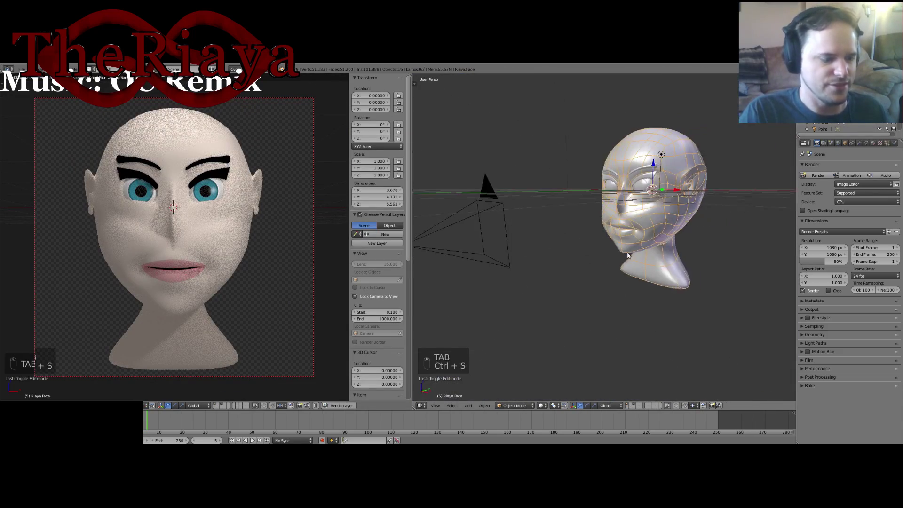
key(shift+c)
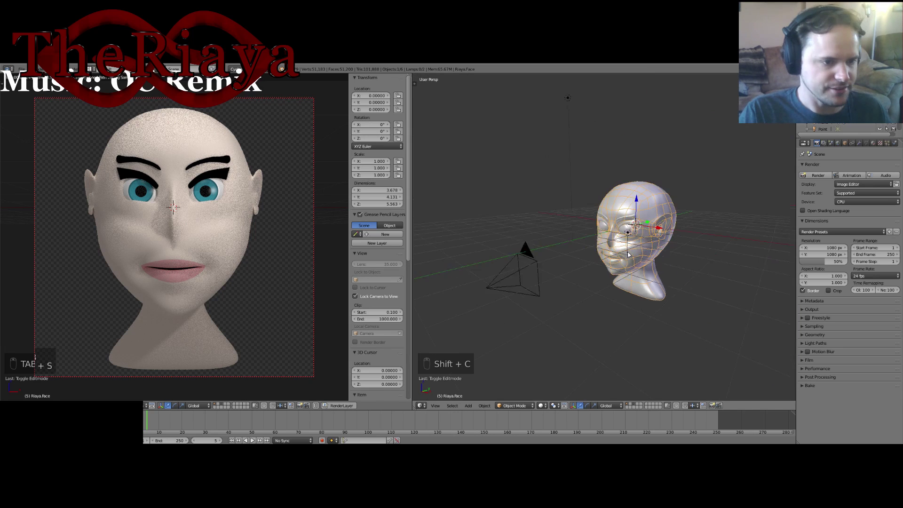
scroll(627, 266, up, 3)
middle_drag(627, 266, 610, 209)
key(shift+a)
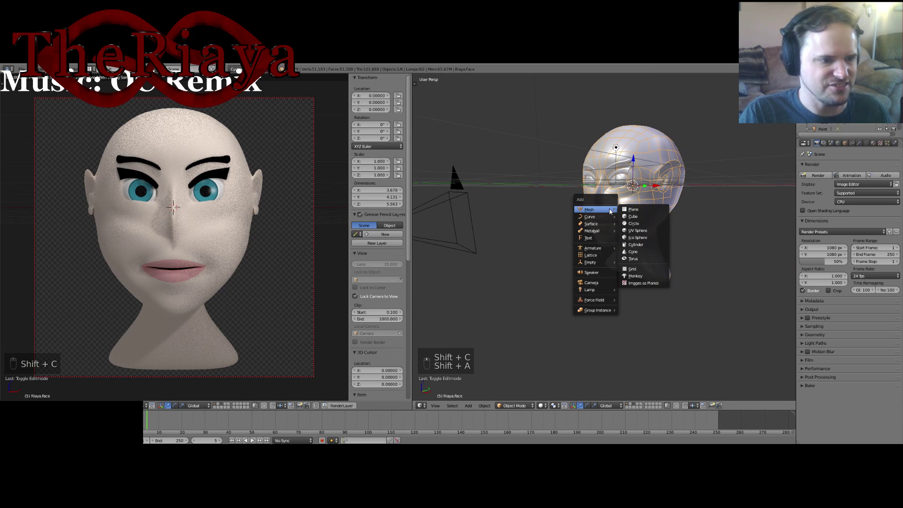
mouse_move(601, 290)
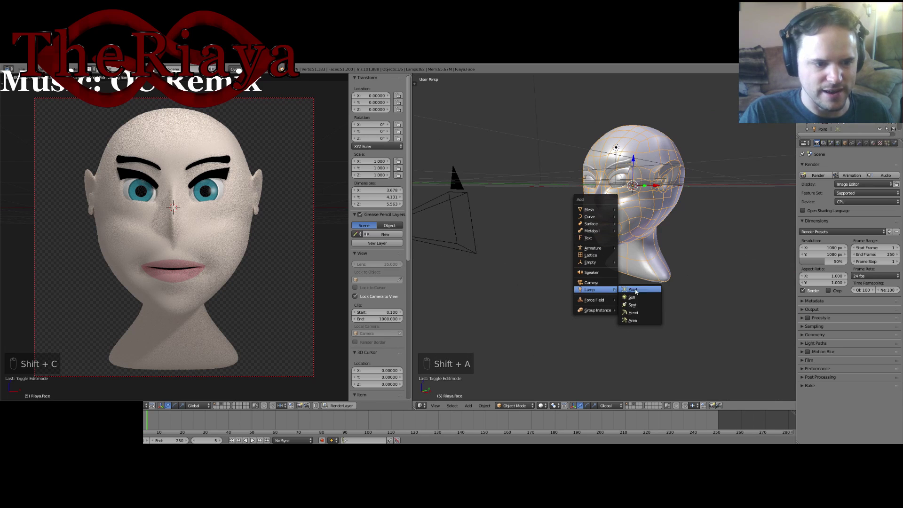
click(686, 176)
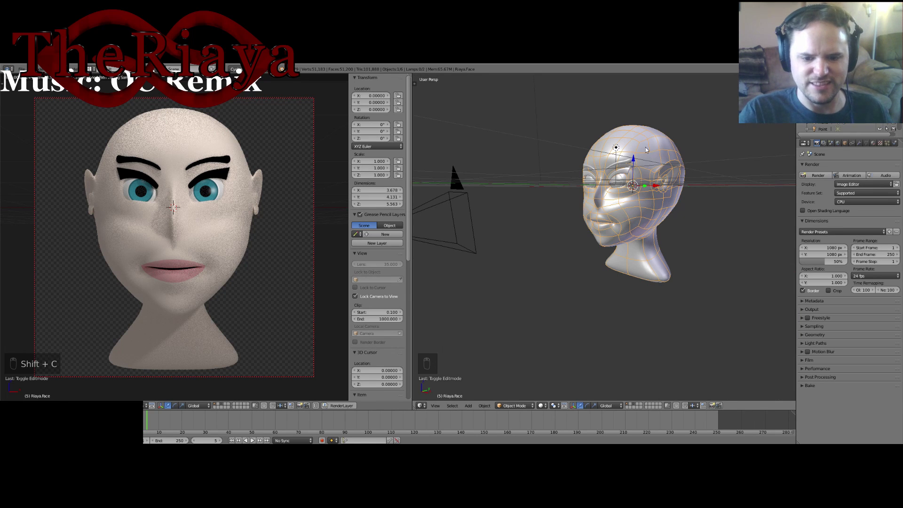
Add a point lamp at the 3D cursor inside the head.
shift+middle_drag(646, 150, 597, 198)
scroll(597, 198, up, 4)
key(shift+KP_Add)
key(shift+KP_Add)
key(shift+KP_Add)
key(shift+KP_Add)
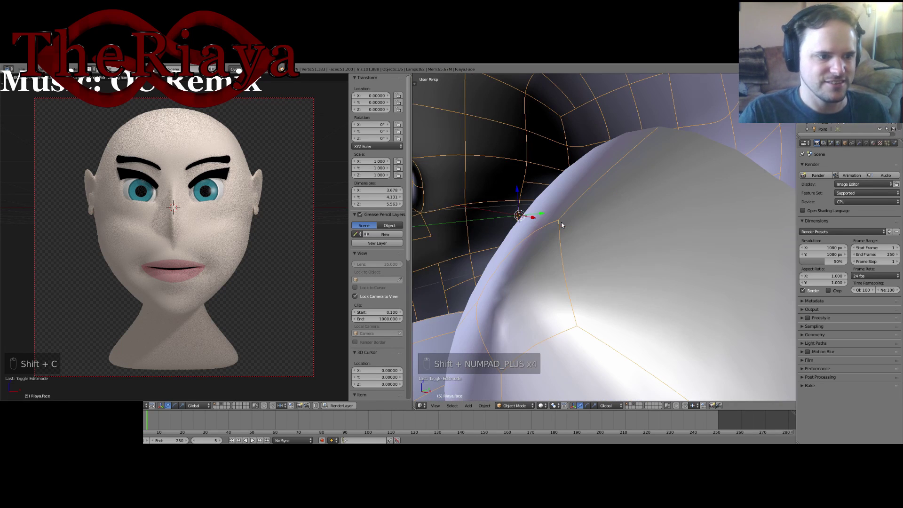
mouse_move(549, 218)
middle_down()
mouse_move(655, 196)
mouse_move(557, 218)
middle_up()
key(shift+a)
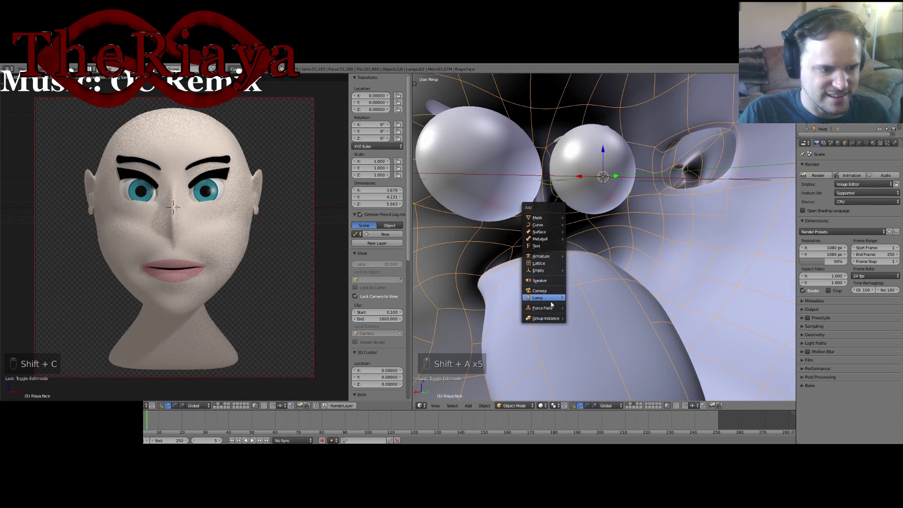
mouse_move(554, 301)
click(590, 298)
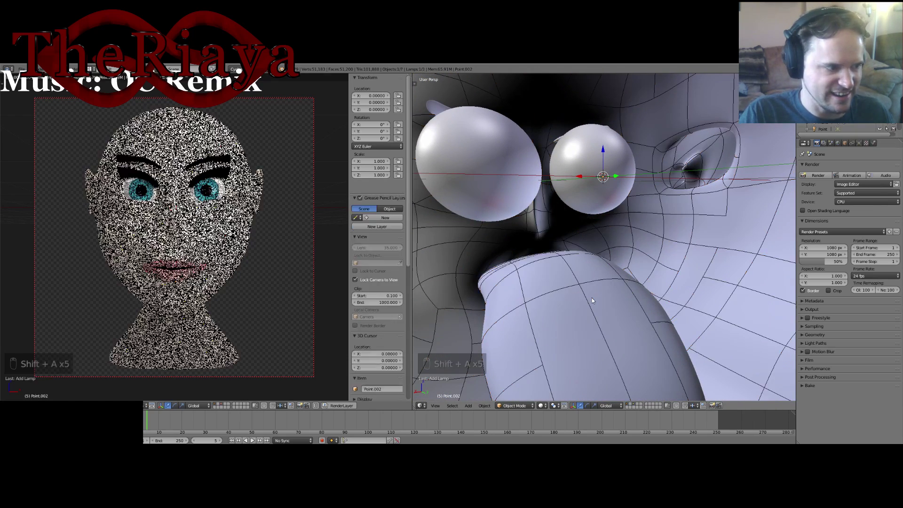
Move the point lamp forward and down inside the head, to about Y -0.87 and Z -0.53.
drag(610, 149, 597, 234)
middle_drag(597, 233, 647, 250)
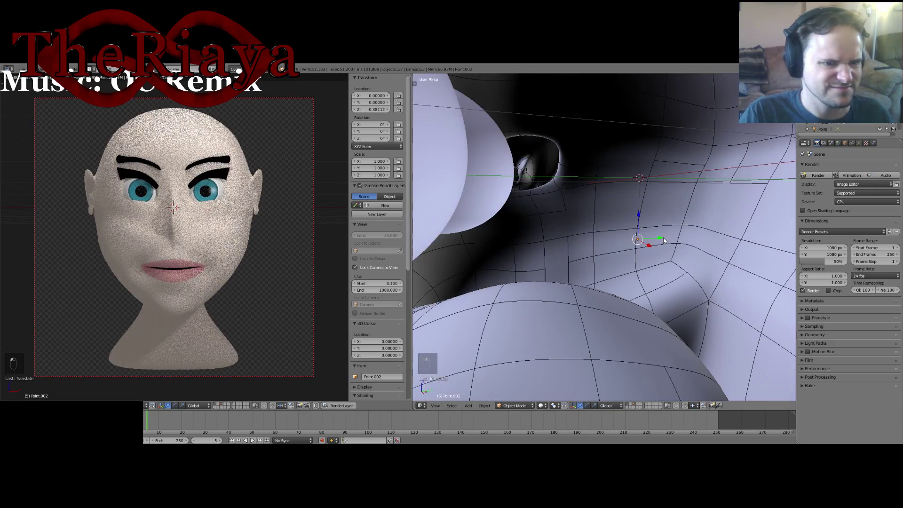
drag(661, 241, 549, 247)
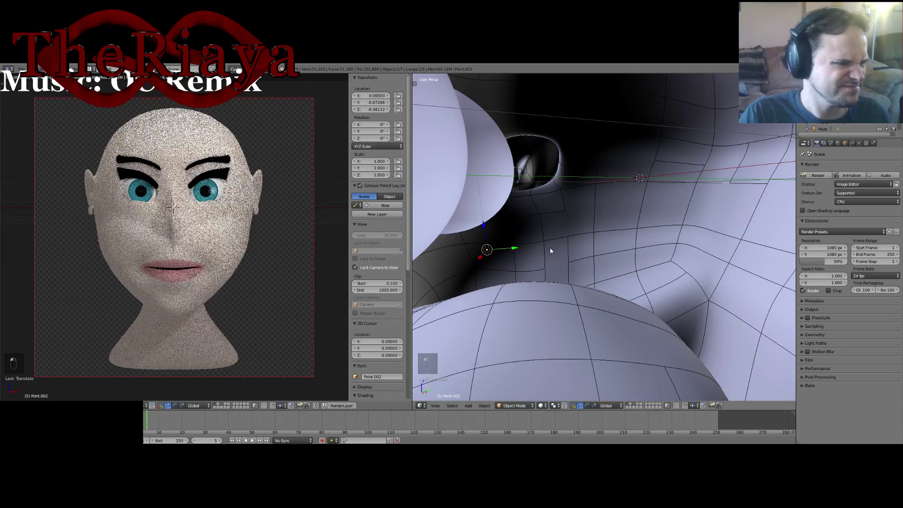
middle_drag(549, 247, 583, 198)
drag(522, 165, 523, 188)
Lower the point lamp along Z to about -1.00 while checking the lips up close in the rendered view.
scroll(197, 282, up, 8)
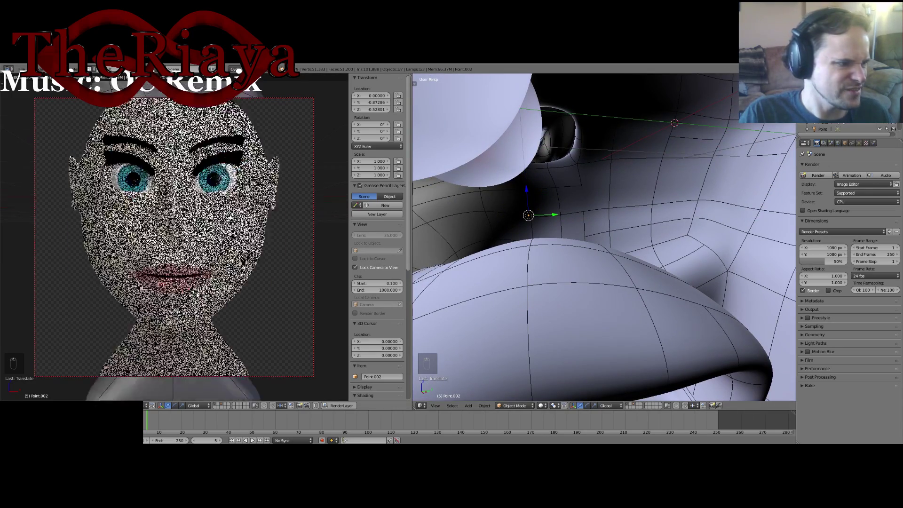
scroll(197, 224, up, 3)
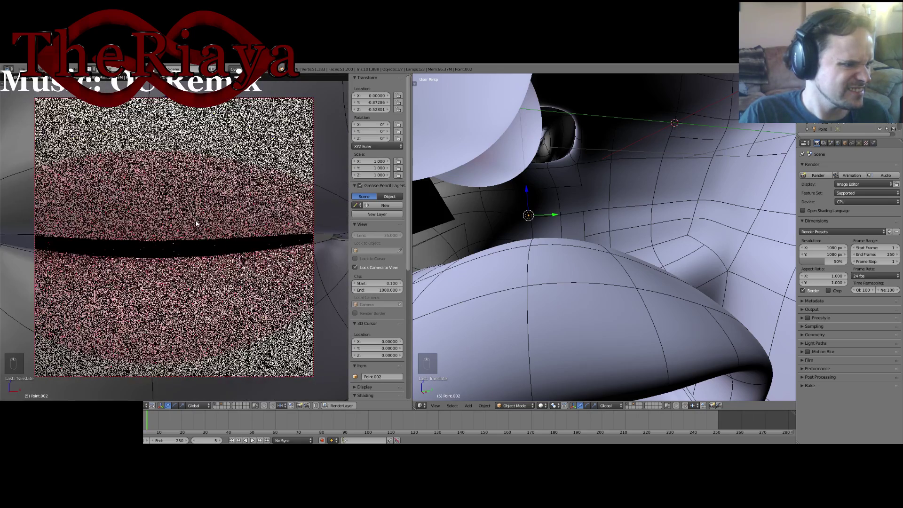
middle_drag(588, 213, 563, 211)
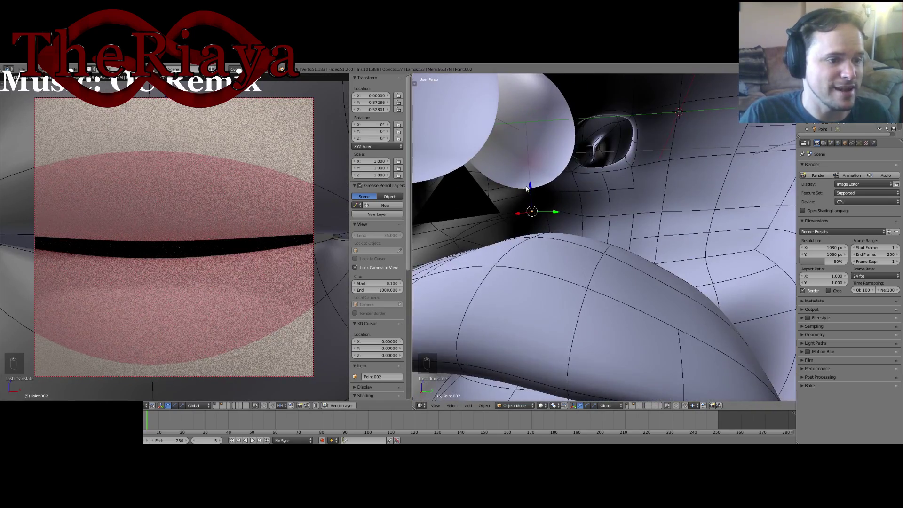
drag(526, 185, 537, 254)
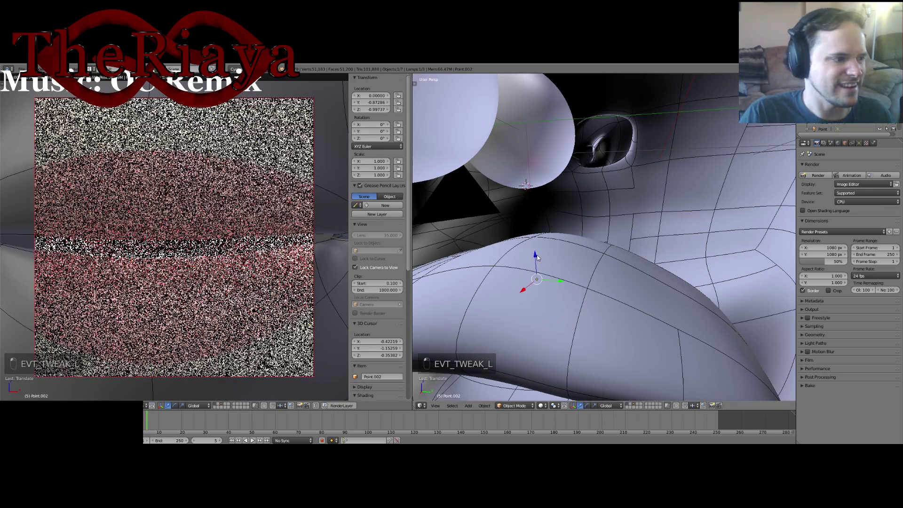
middle_drag(559, 281, 579, 241)
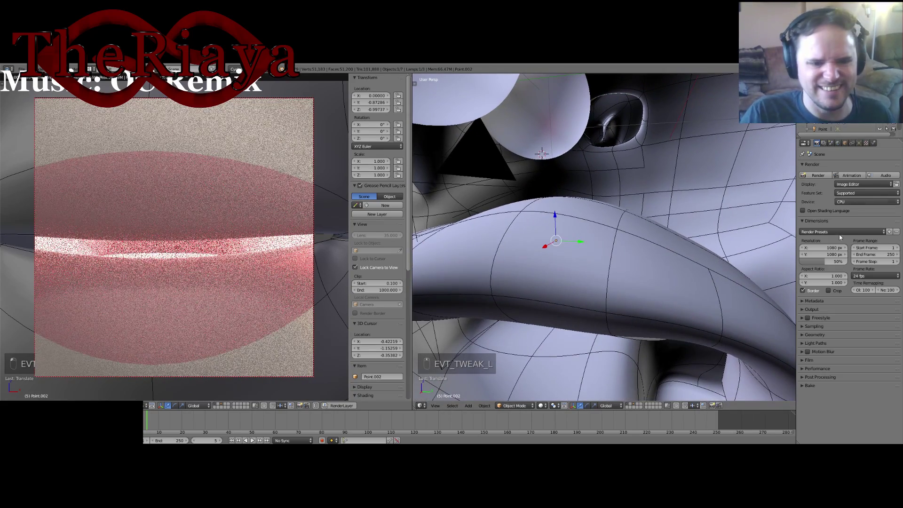
Set the point lamp's emission strength to 25 and check the lit mouth opening in the rendered view.
click(859, 144)
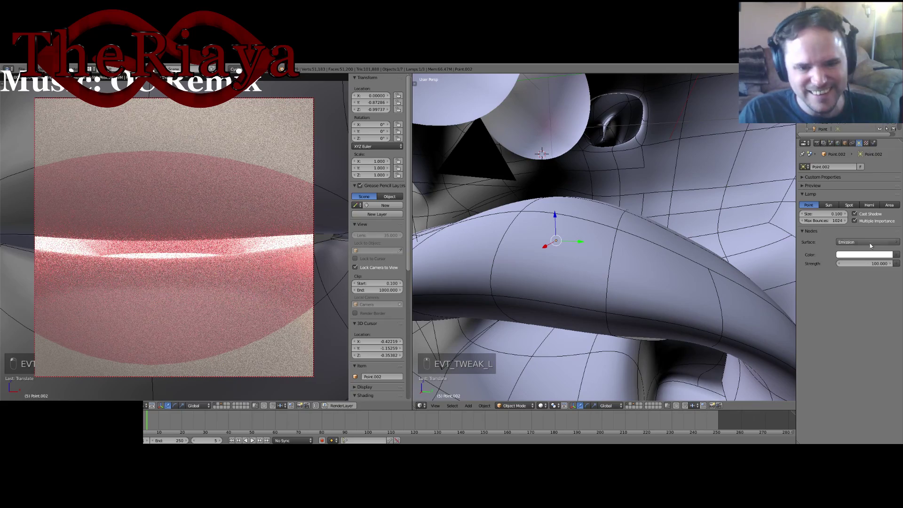
click(868, 264)
text(25)
key(Return)
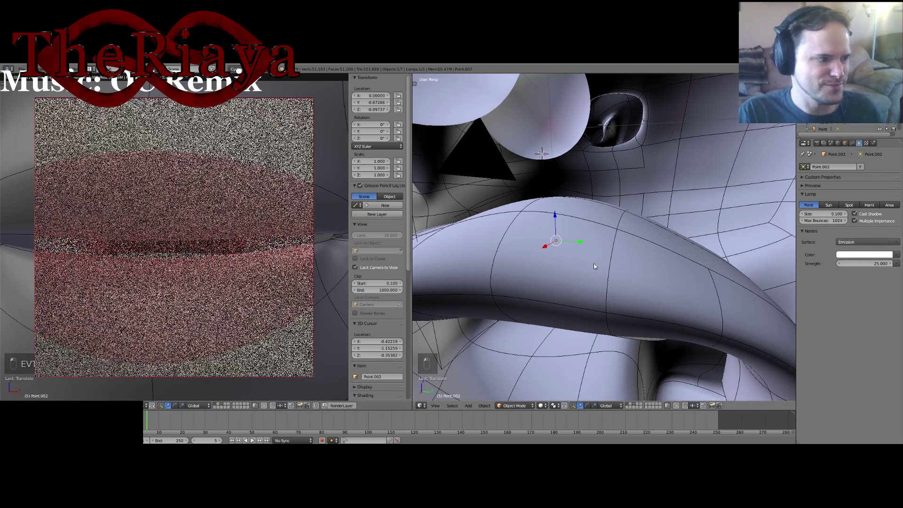
scroll(589, 266, up, 4)
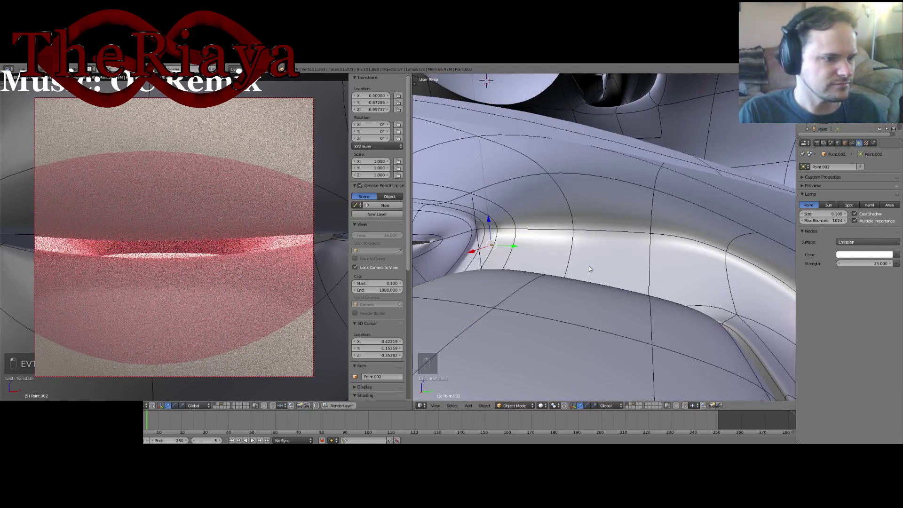
middle_drag(588, 269, 474, 246)
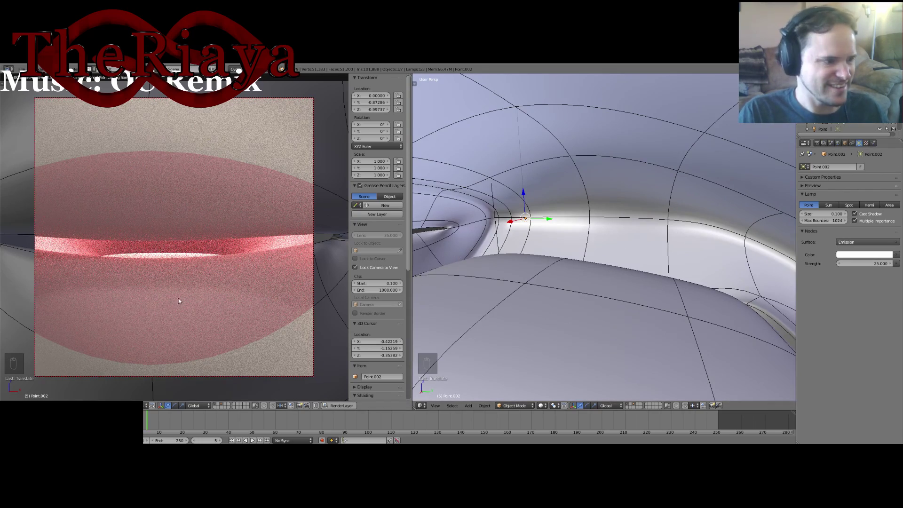
scroll(178, 298, down, 2)
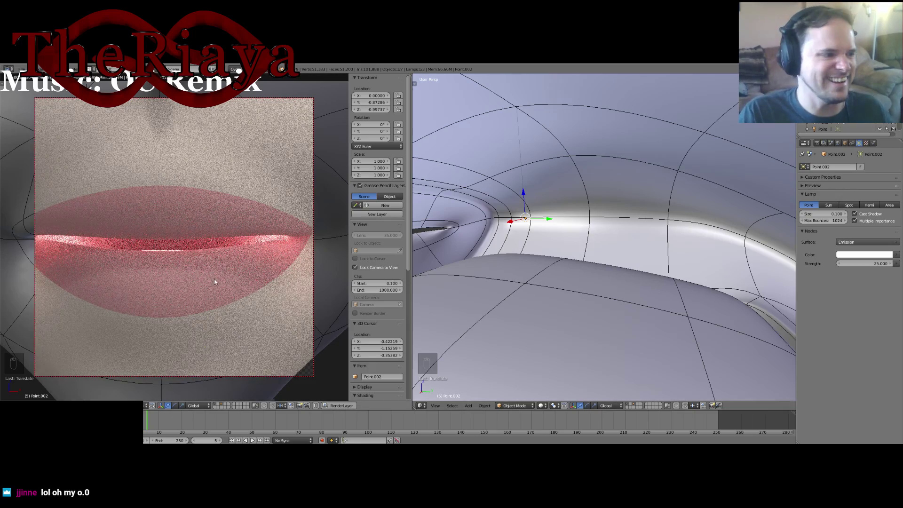
scroll(193, 277, up, 4)
middle_drag(194, 279, 226, 254)
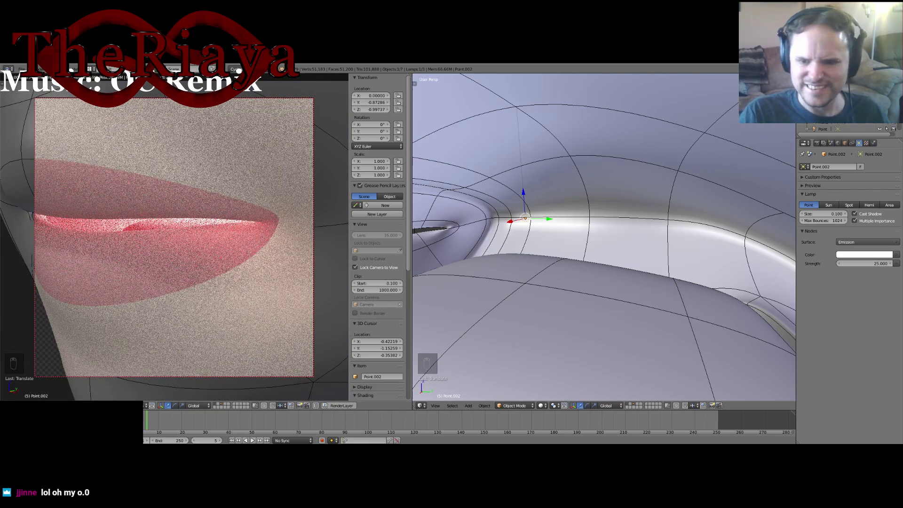
Set the point lamp's emission strength to 10.
click(871, 264)
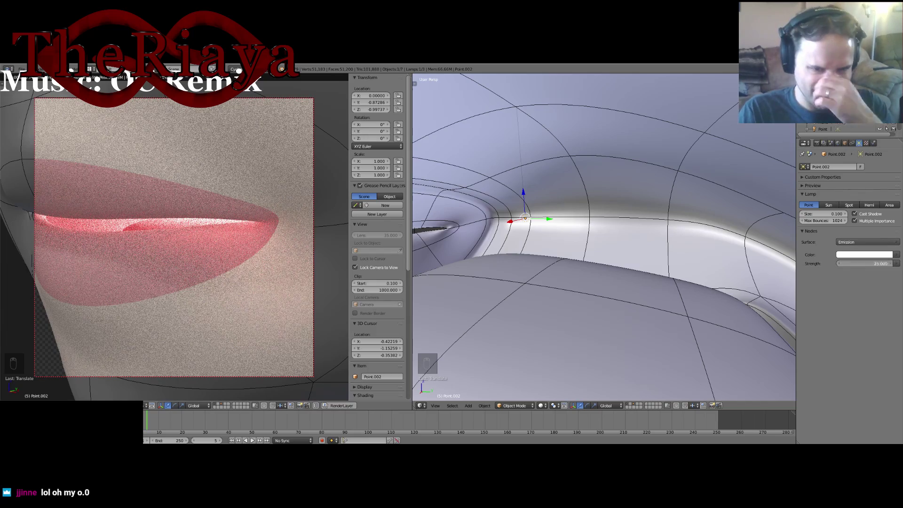
text(10)
key(Return)
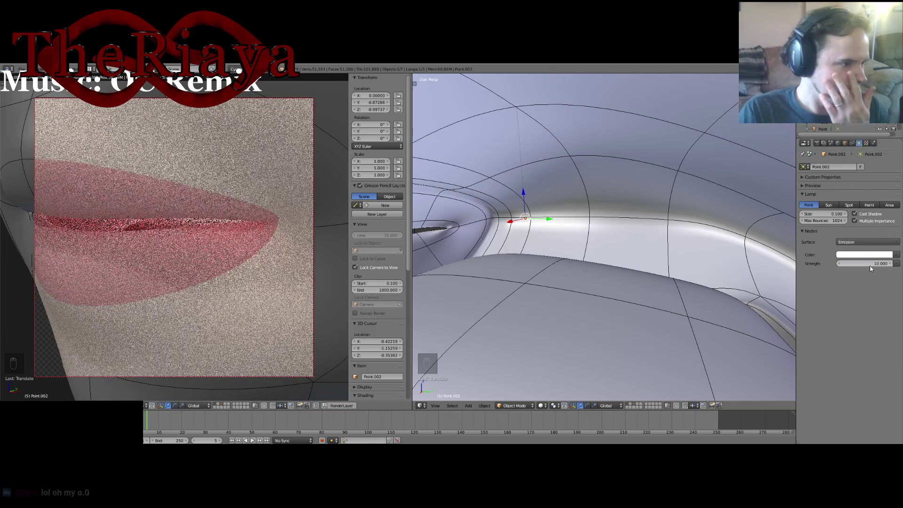
Examine the lit lips from the side in the rendered view and the tongue inside the mouth cavity.
scroll(180, 218, down, 2)
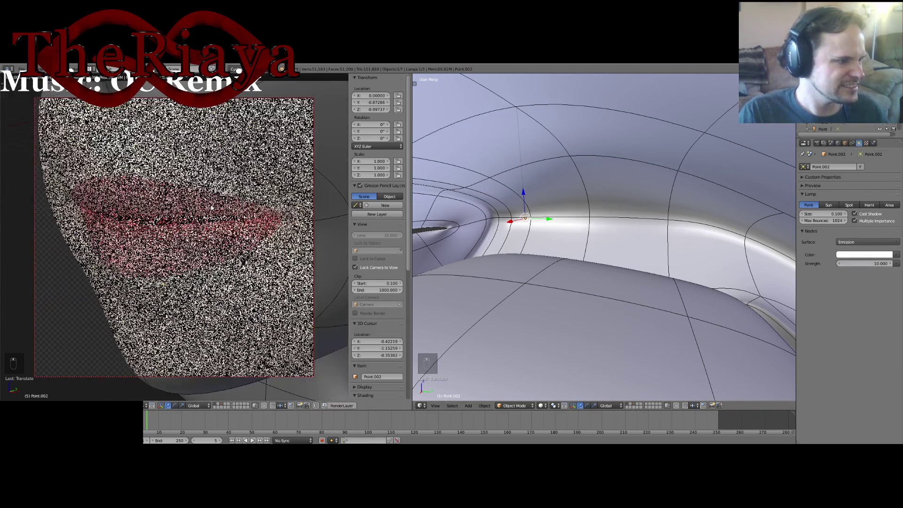
shift+middle_drag(206, 221, 247, 224)
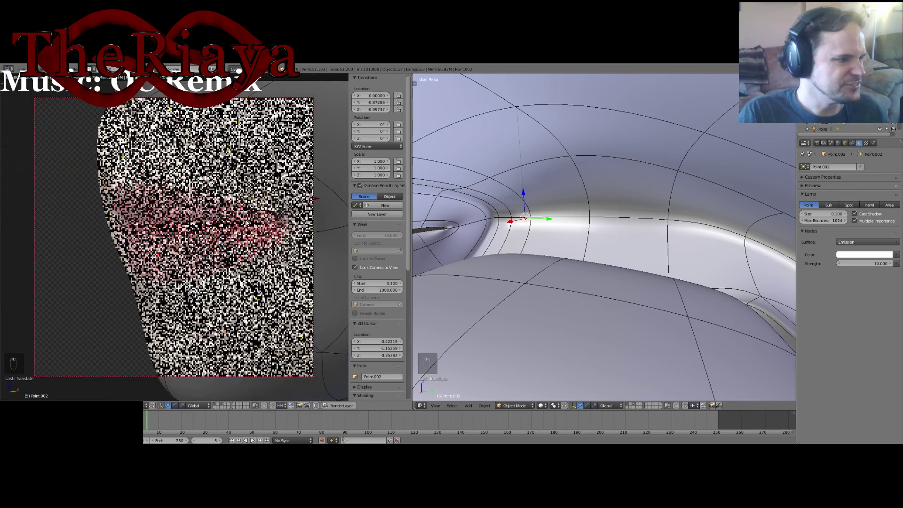
scroll(243, 222, down, 2)
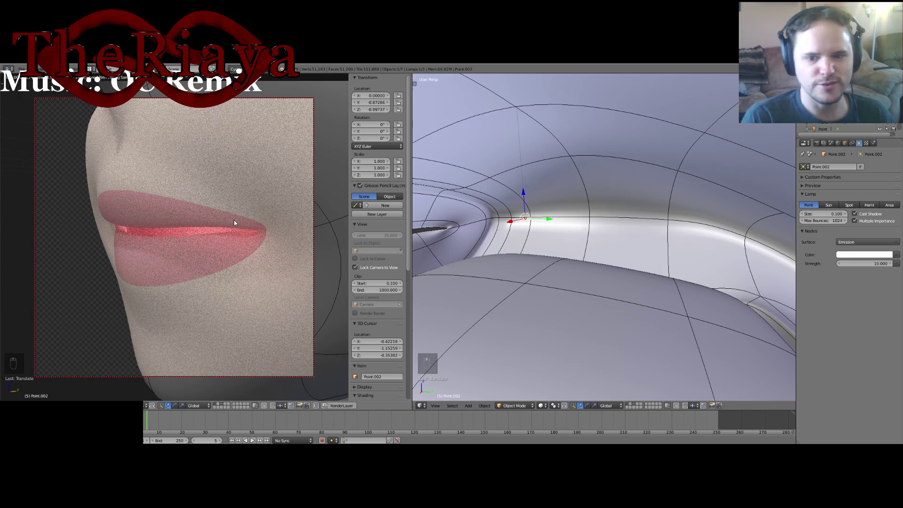
mouse_move(198, 223)
middle_down()
mouse_move(229, 225)
mouse_move(184, 229)
middle_up()
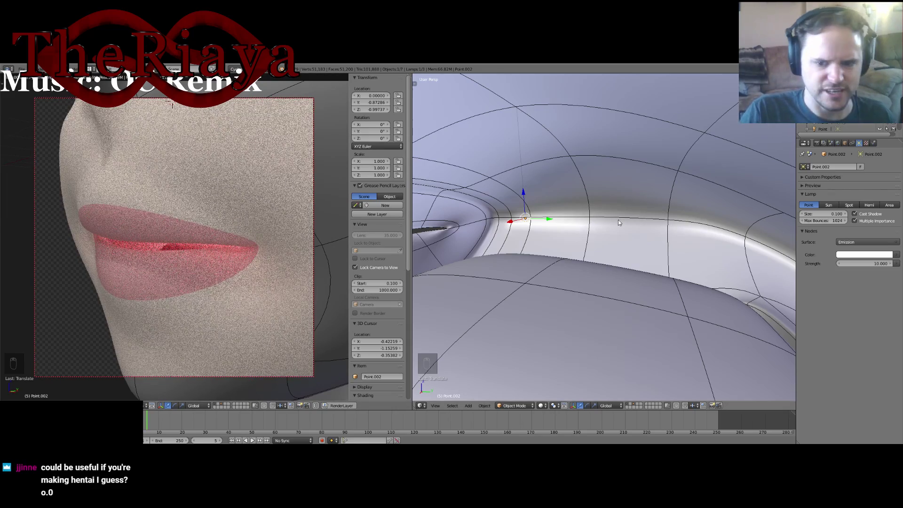
middle_drag(618, 219, 656, 261)
key(shift+KP_Add)
key(shift+KP_Add)
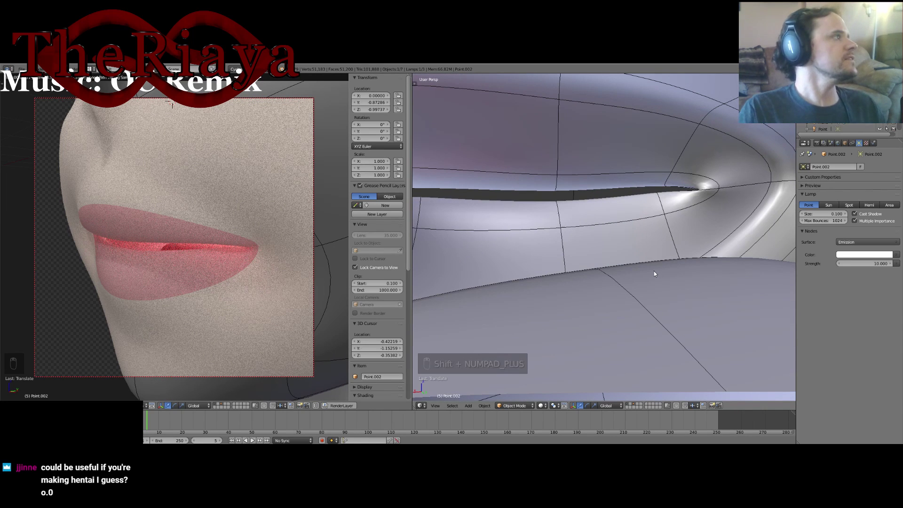
mouse_move(630, 225)
middle_down()
mouse_move(672, 224)
mouse_move(721, 244)
mouse_move(622, 222)
middle_up()
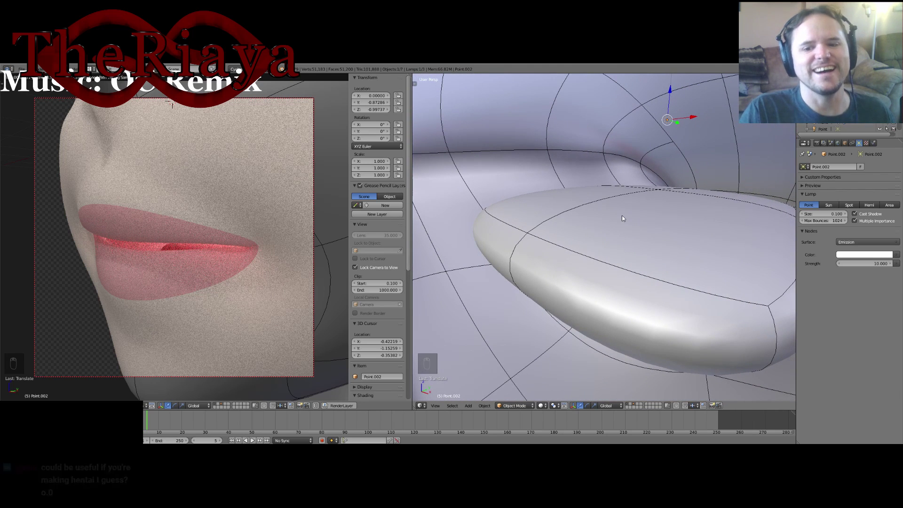
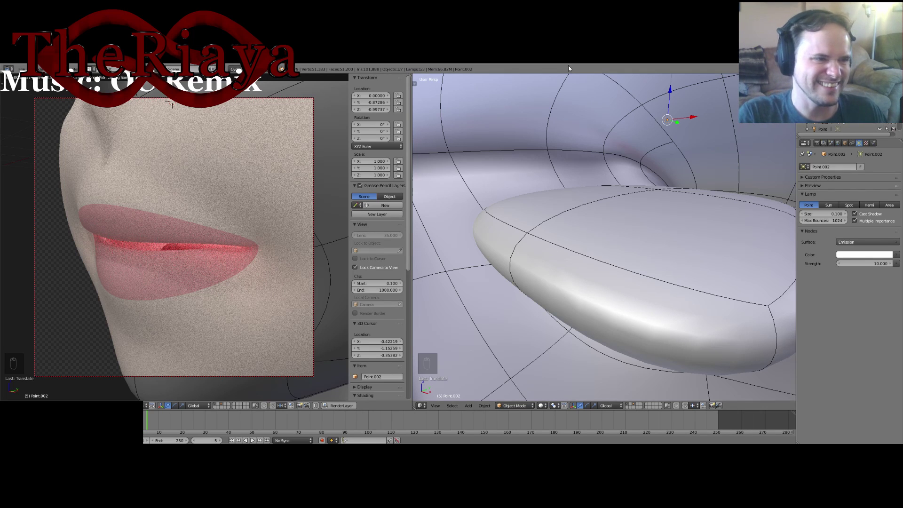
Save over the current blend file with the new mouth lamp.
key(ctrl+s)
click(591, 223)
scroll(590, 233, down, 1)
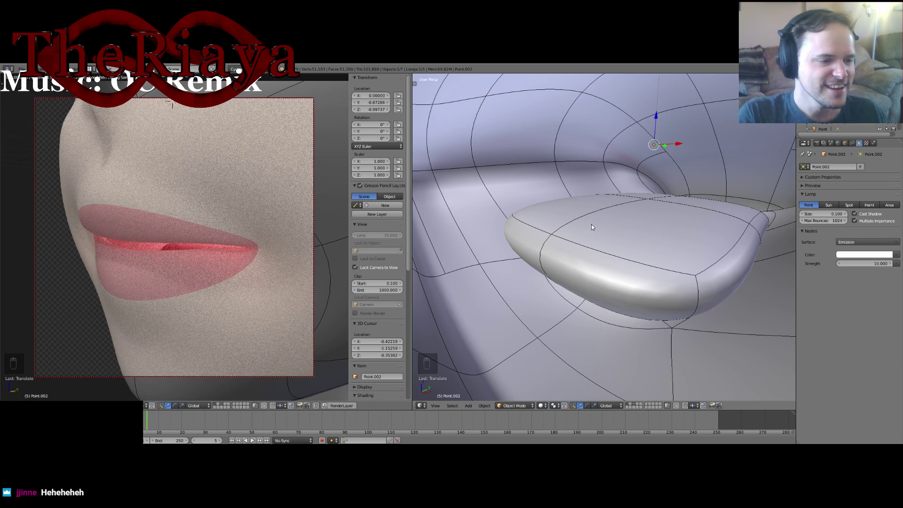
Select the head mesh, check the mouth from inside and outside, and save over the blend file.
middle_drag(591, 227, 546, 233)
right_click(546, 204)
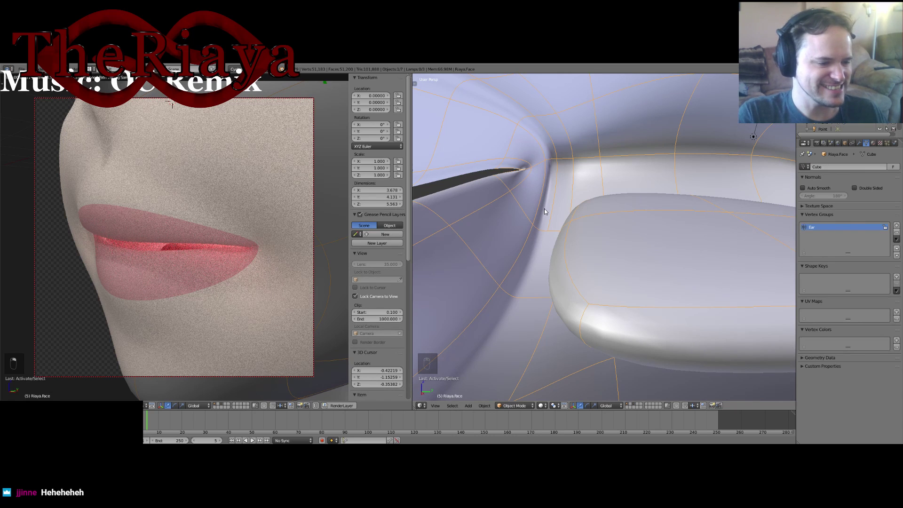
middle_drag(544, 208, 595, 204)
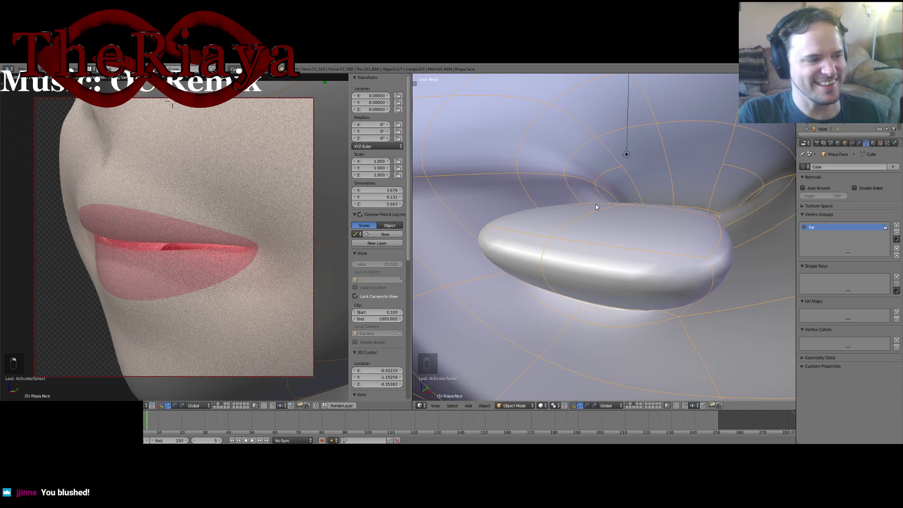
scroll(601, 215, down, 3)
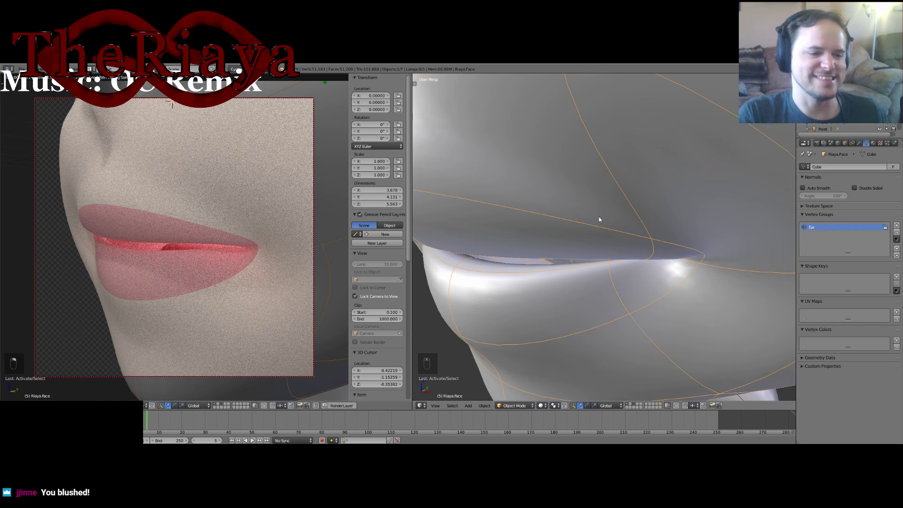
scroll(598, 221, down, 5)
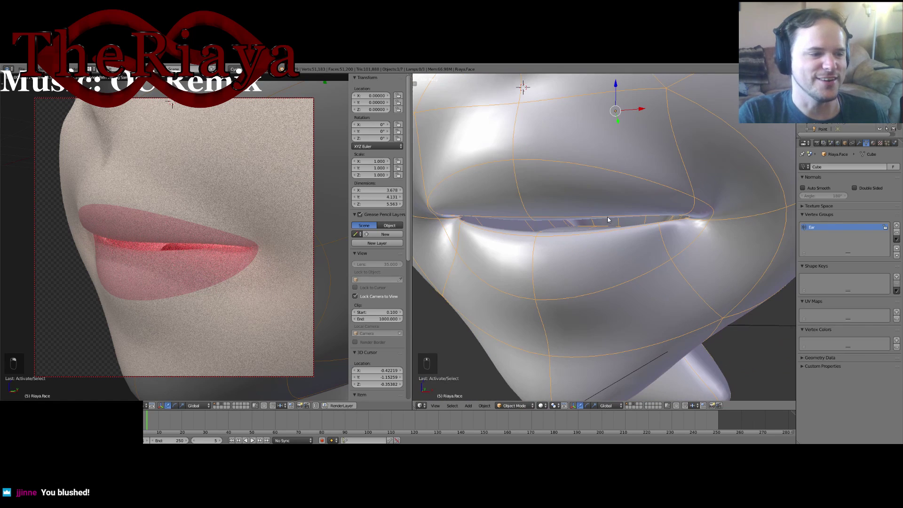
middle_drag(617, 205, 627, 224)
key(ctrl+s)
click(627, 224)
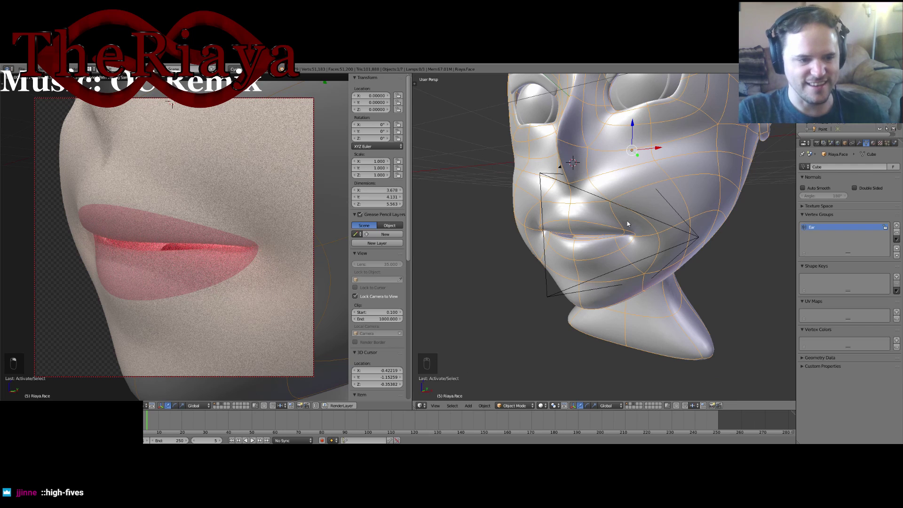
Check the lips from the front and in the rendered side view, and save over the file again.
middle_drag(628, 224, 658, 247)
scroll(653, 231, up, 3)
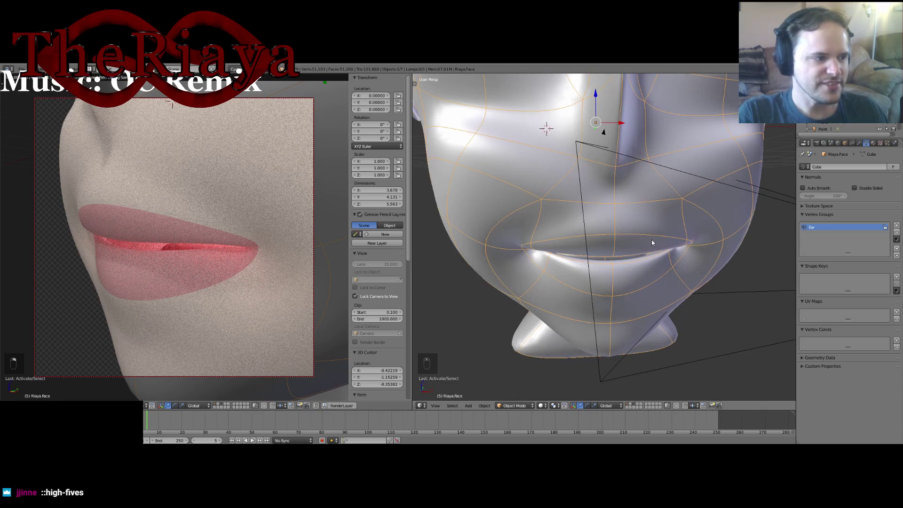
middle_drag(234, 220, 211, 222)
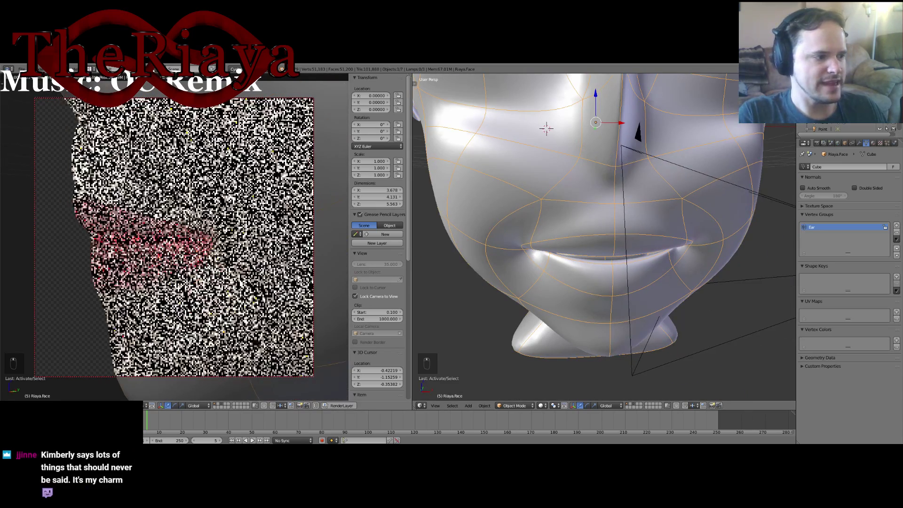
key(ctrl+s)
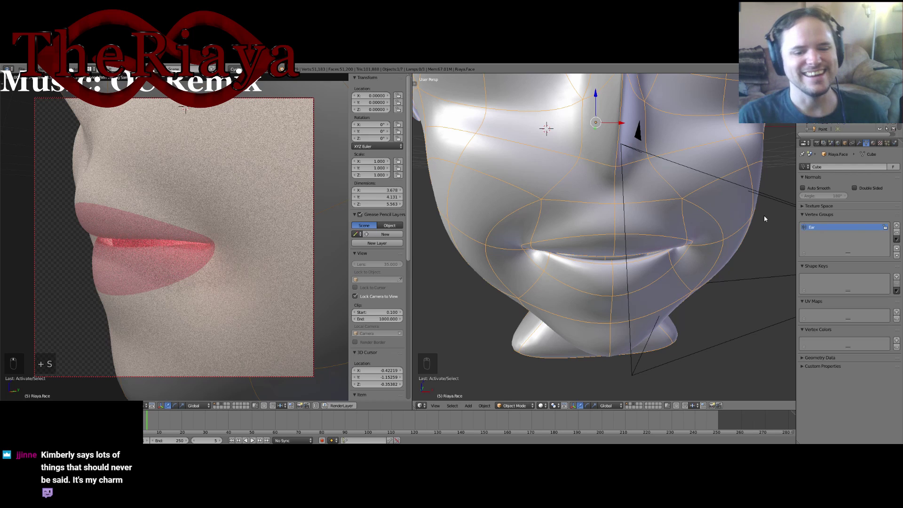
middle_drag(686, 202, 662, 206)
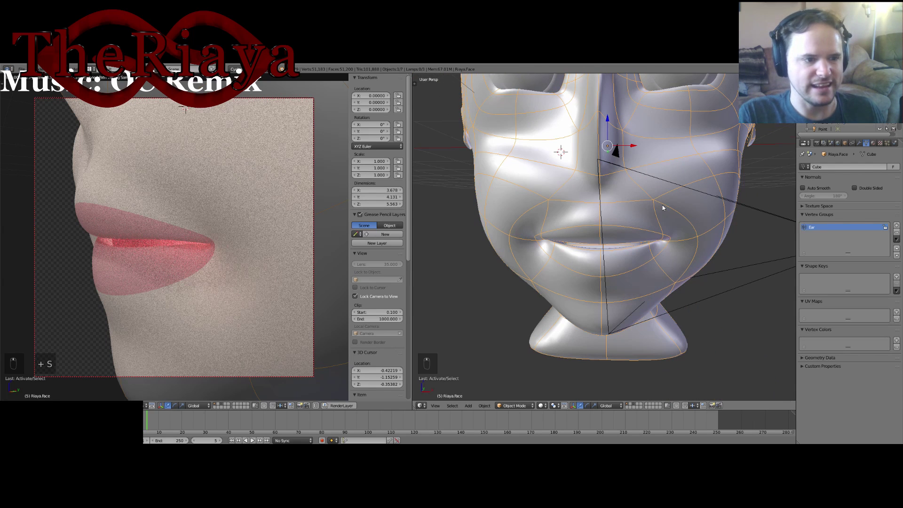
Show the head mesh's modifiers and save over the current blend file.
click(858, 143)
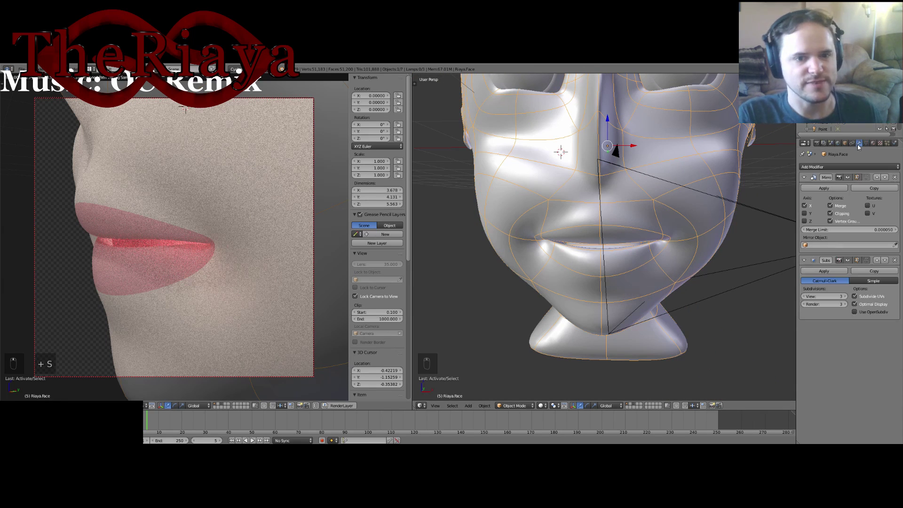
key(ctrl+s)
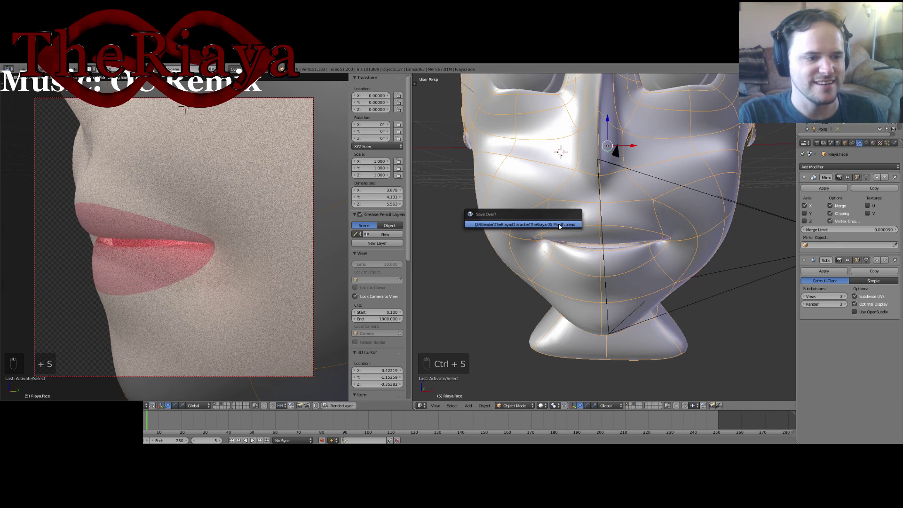
click(558, 225)
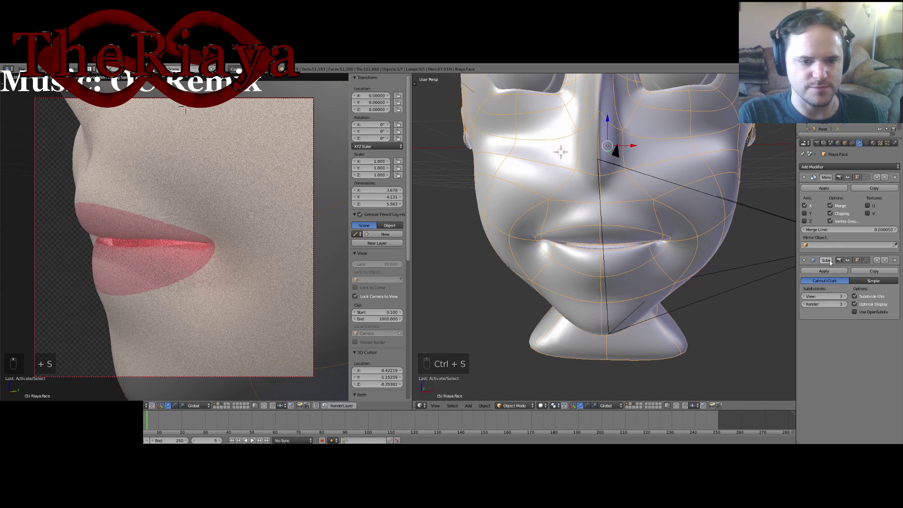
mouse_move(517, 192)
middle_down()
mouse_move(566, 194)
mouse_move(506, 196)
middle_up()
click(513, 405)
click(513, 405)
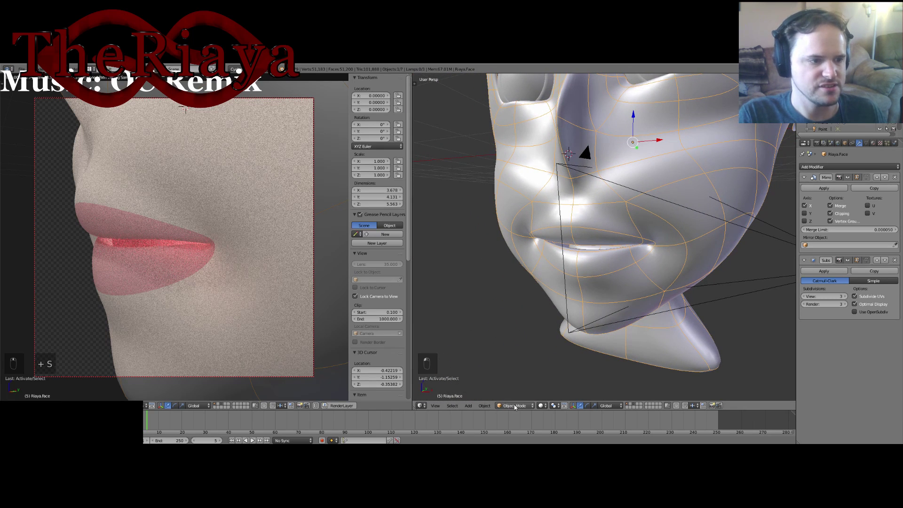
click(513, 406)
click(513, 405)
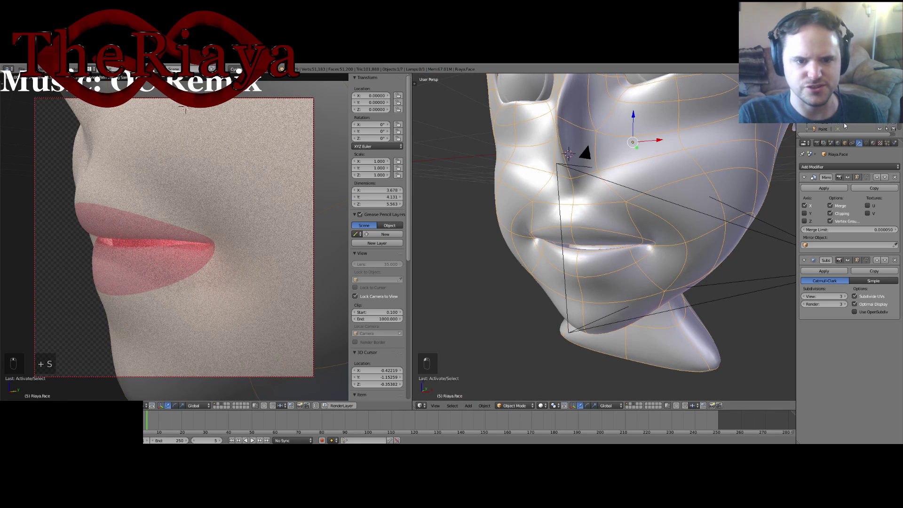
click(845, 143)
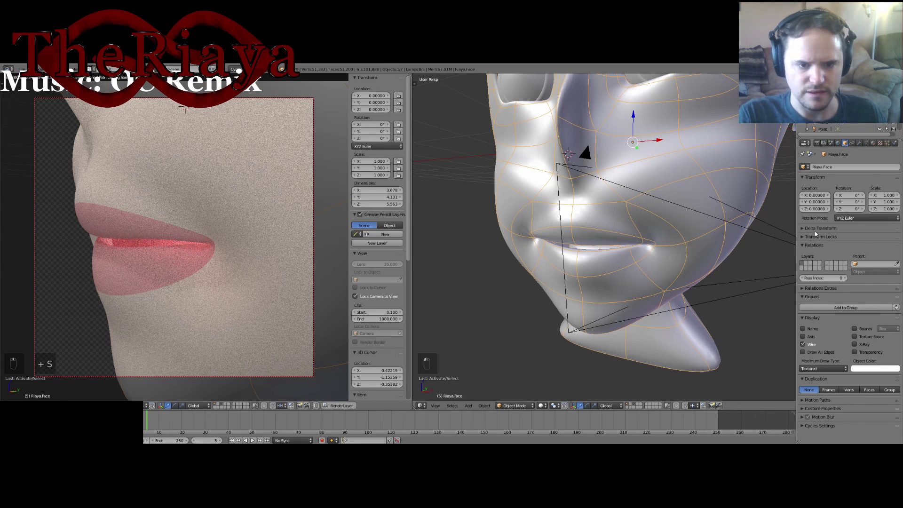
click(860, 143)
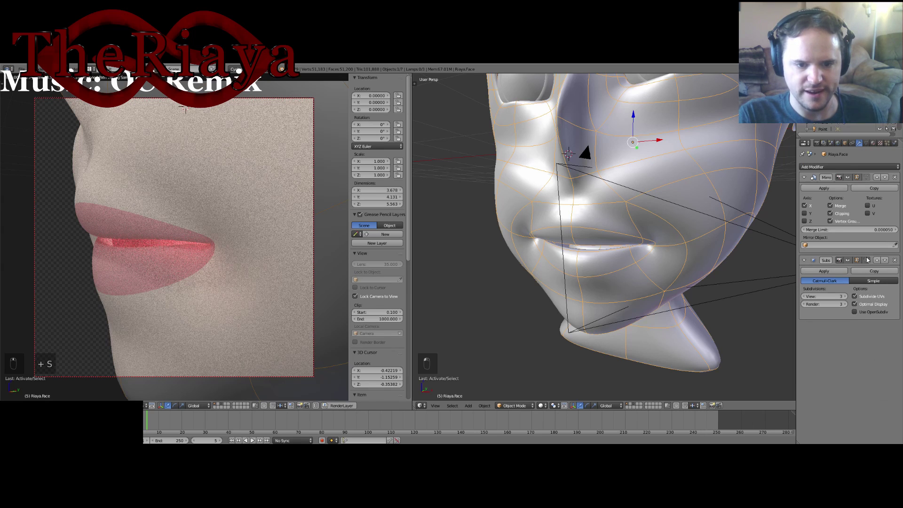
Try Sculpt Mode on the head with the Grab brush, and return to the 10.000 state in the undo history.
click(516, 408)
click(514, 376)
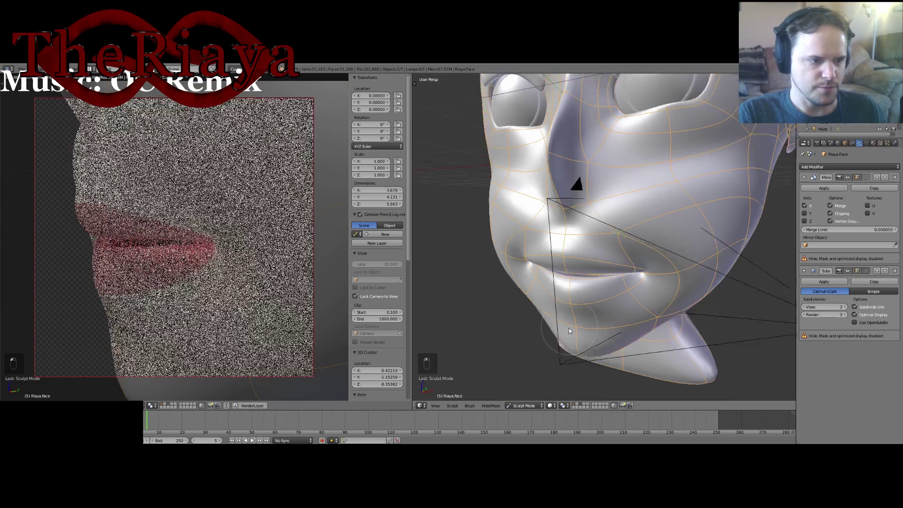
middle_drag(568, 331, 586, 331)
key(t)
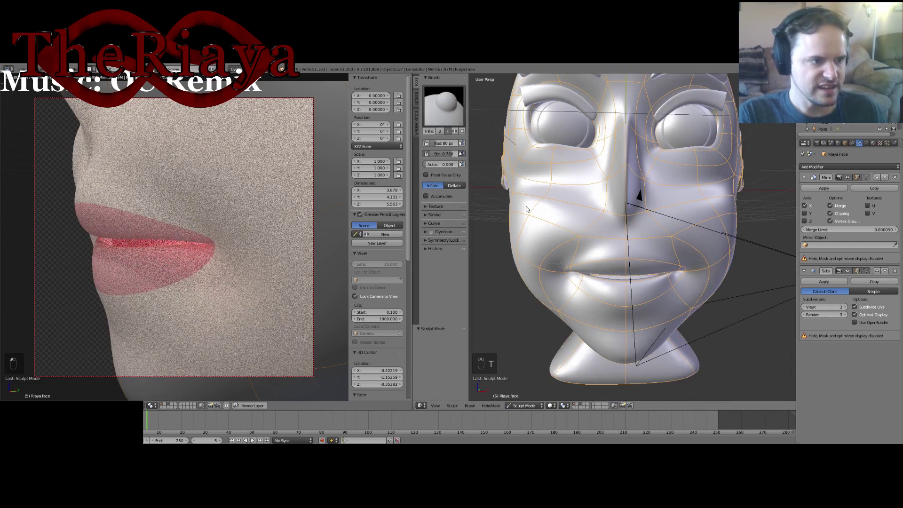
click(444, 106)
click(636, 147)
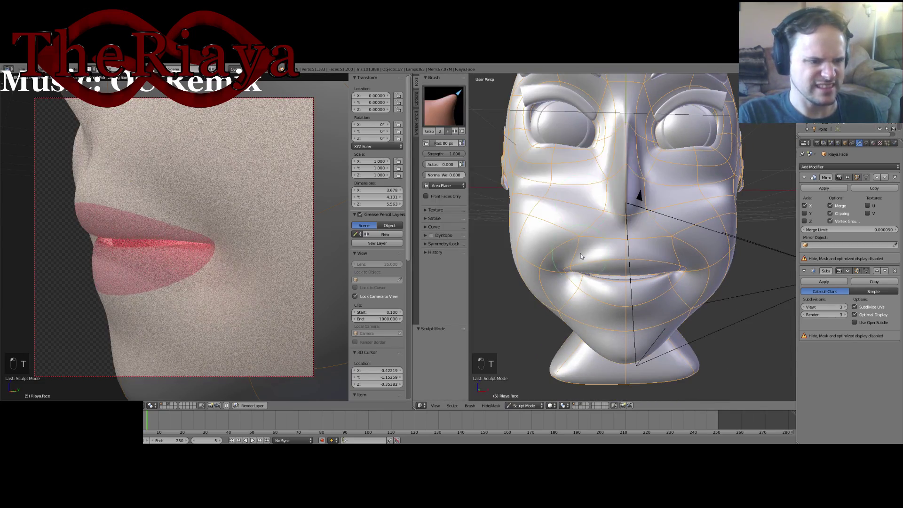
middle_drag(580, 253, 603, 274)
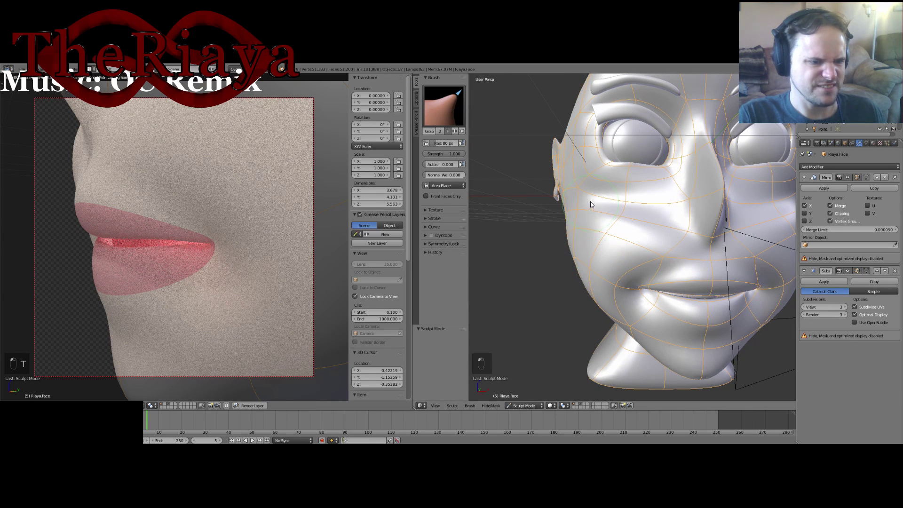
key(ctrl+alt+z)
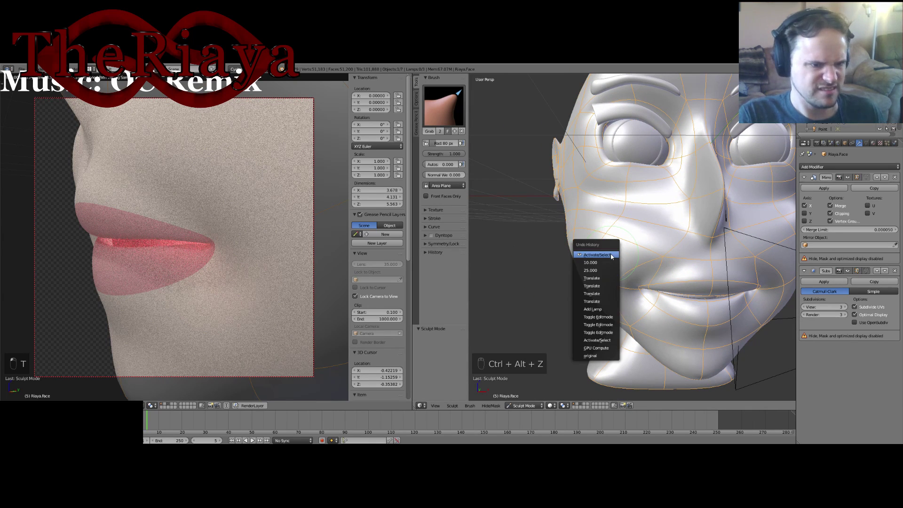
click(611, 263)
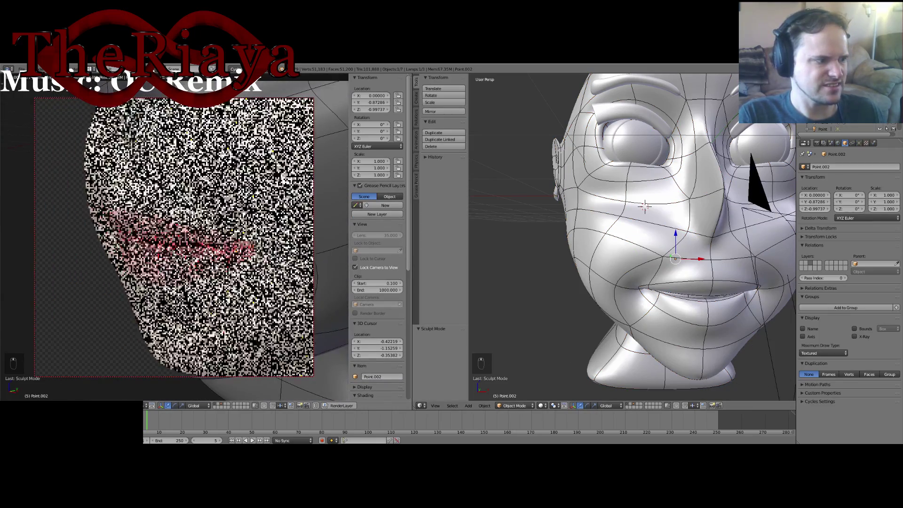
Select the head mesh and leave only its layer visible, hiding the camera and the mouth lamp.
mouse_move(688, 260)
middle_down()
mouse_move(631, 248)
mouse_move(675, 248)
mouse_move(684, 267)
middle_up()
right_click(676, 248)
right_click(759, 209)
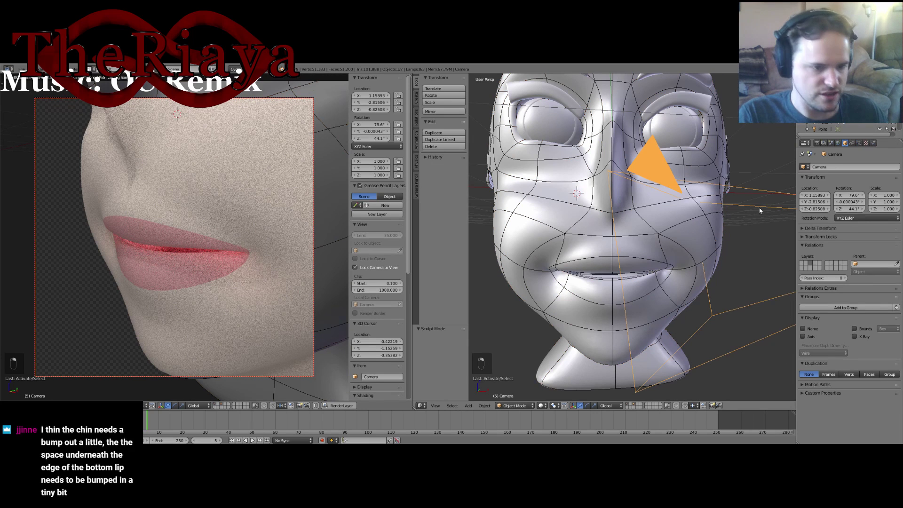
key(m)
right_click(591, 165)
key(m)
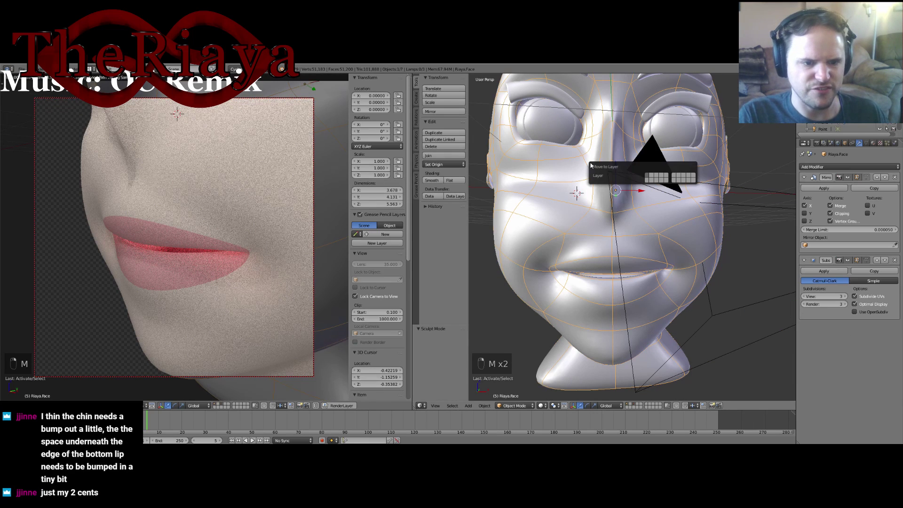
click(648, 175)
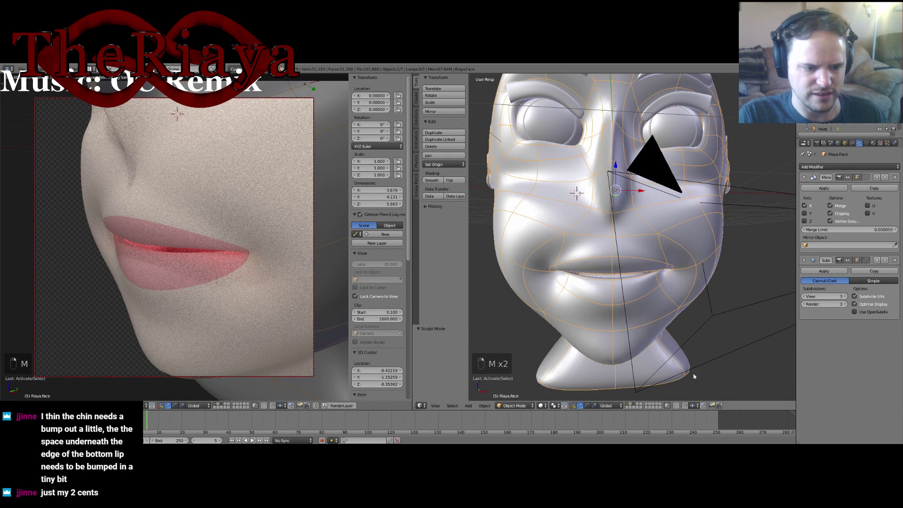
click(632, 404)
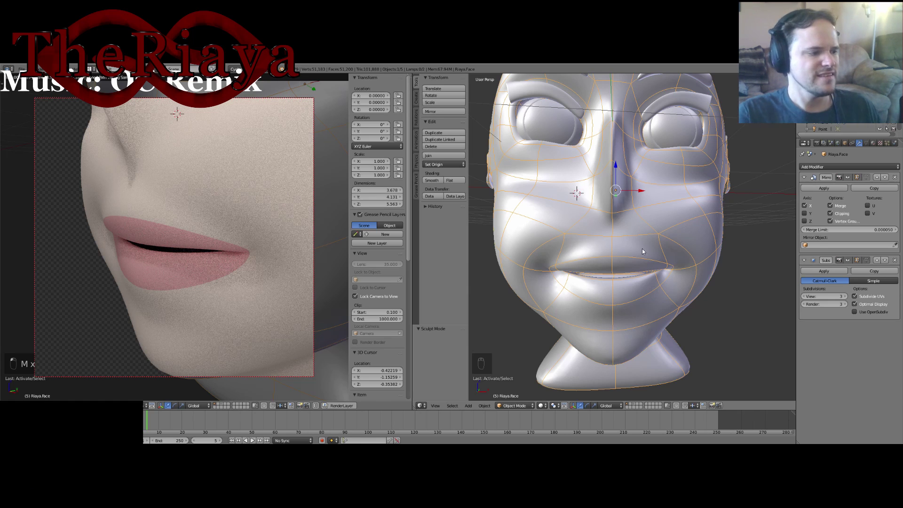
In Edit Mode, move the centre vertex below the lower lip back about 0.043 along Y.
middle_drag(680, 295, 594, 270)
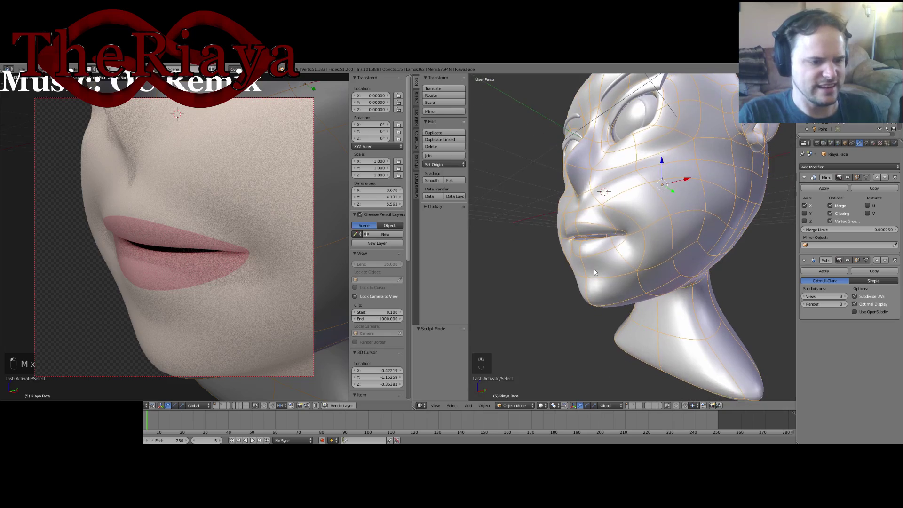
key(Tab)
scroll(594, 270, up, 3)
scroll(588, 263, up, 1)
right_click(535, 306)
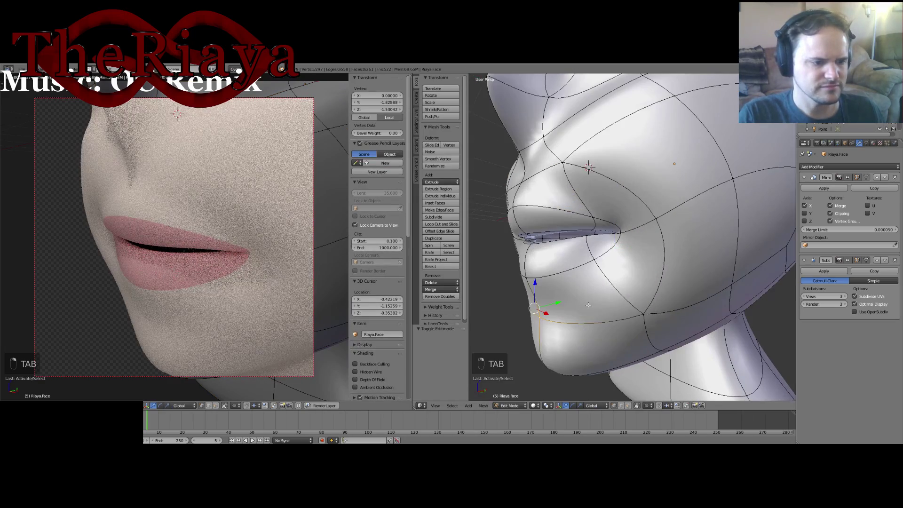
middle_drag(555, 304, 541, 303)
drag(558, 300, 567, 298)
click(568, 297)
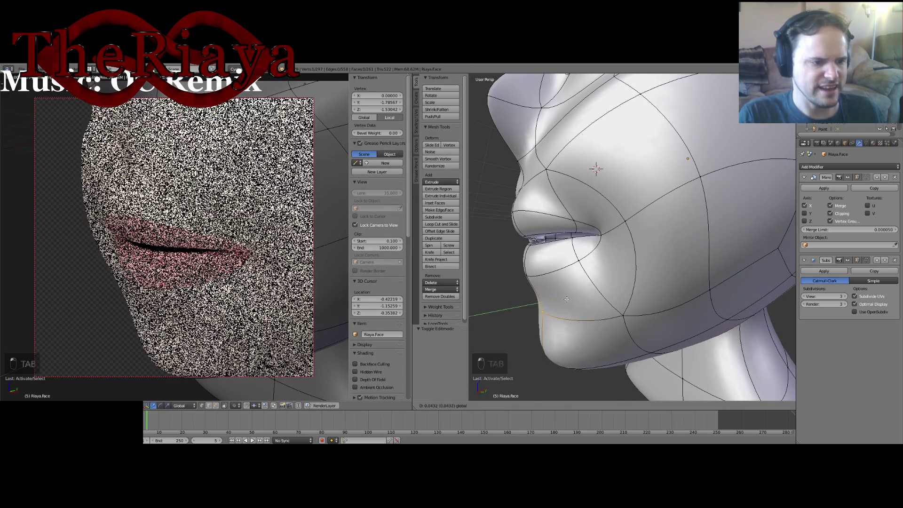
Move the centre vertex at the bottom of the chin forward about 0.012 along Y.
middle_drag(567, 297, 607, 310)
right_click(606, 343)
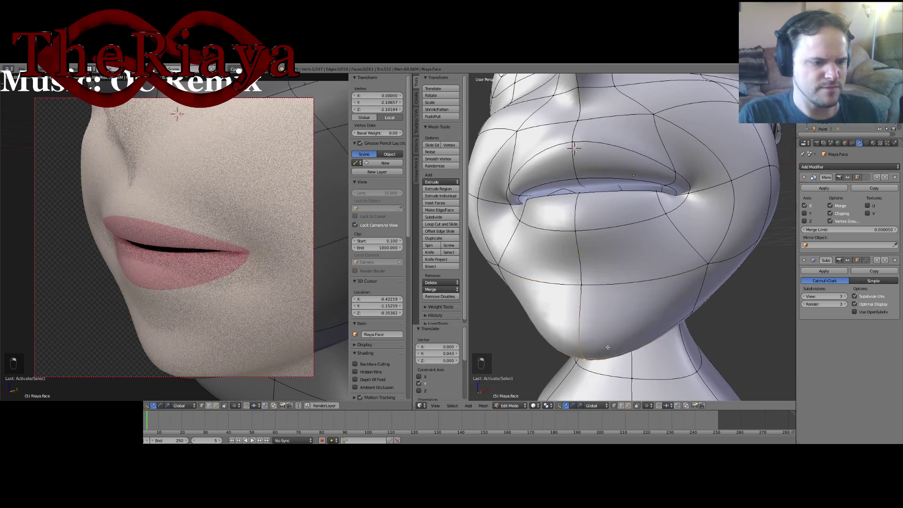
middle_drag(606, 343, 577, 354)
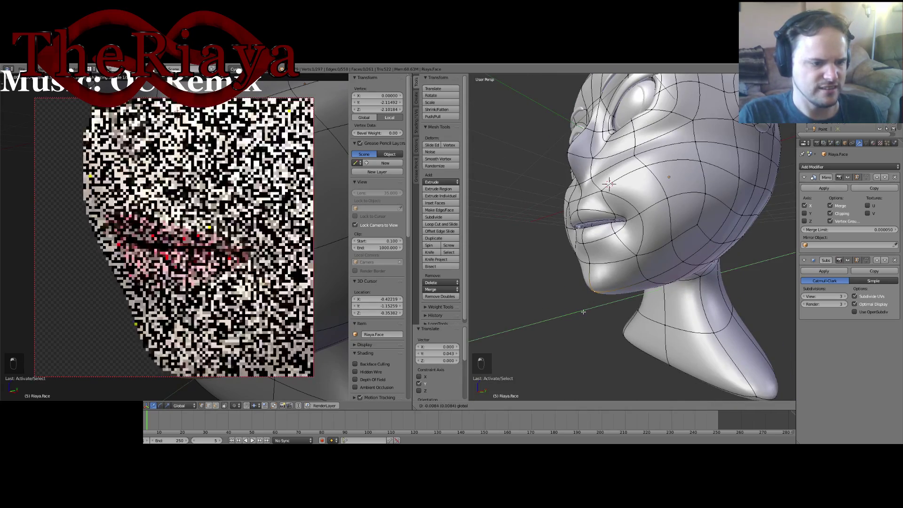
middle_drag(583, 310, 677, 283)
Move the vertex at the side of the jaw outward about 0.09 along X and return to Object Mode.
right_click(663, 277)
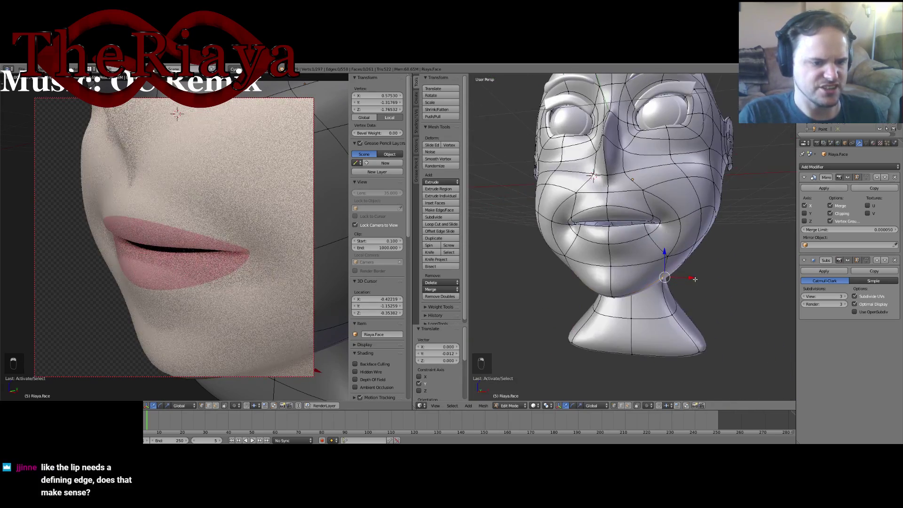
key(g)
key(x)
click(699, 277)
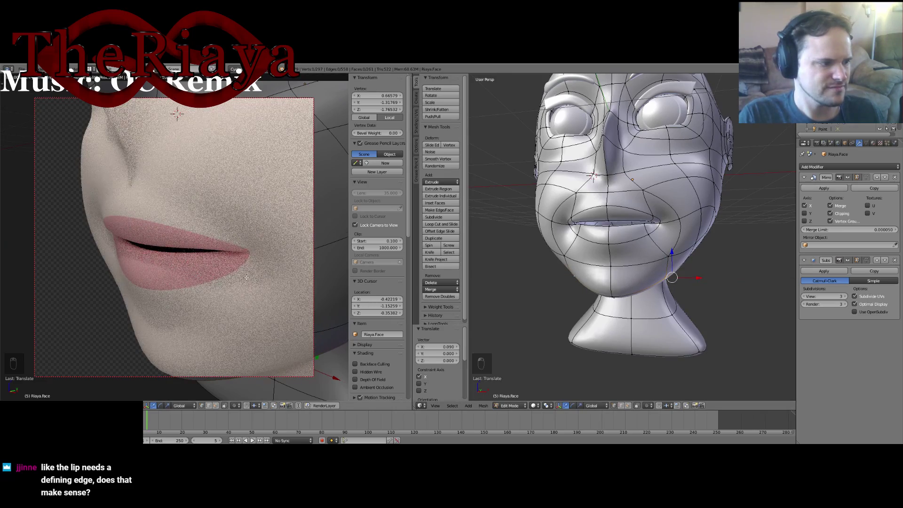
middle_drag(245, 275, 236, 264)
middle_drag(602, 206, 600, 236)
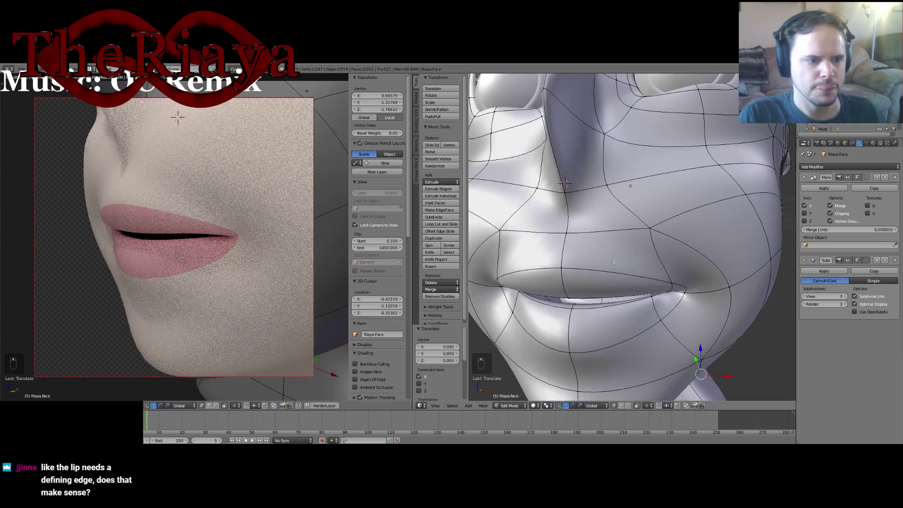
key(Tab)
Select the mouth lamp Point.002 and show its layer together with the head's layer.
middle_drag(696, 232, 574, 238)
scroll(557, 241, up, 4)
middle_drag(645, 212, 541, 226)
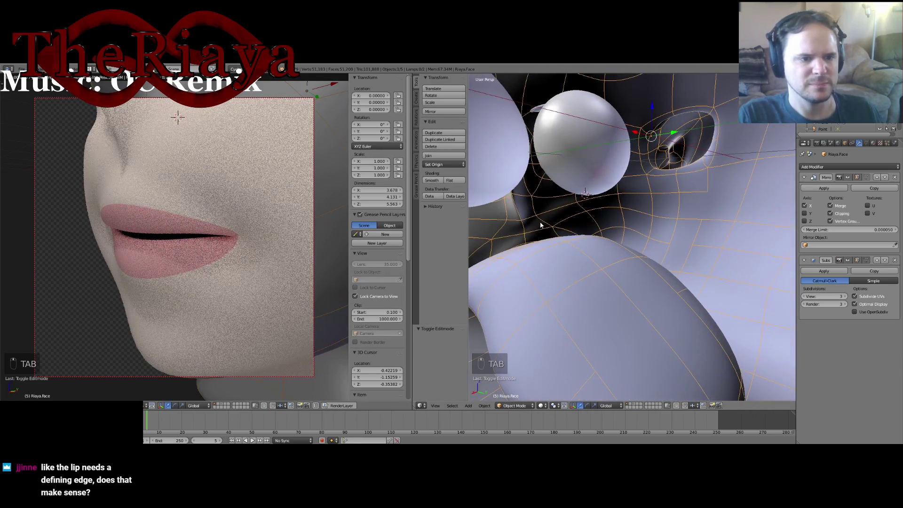
middle_drag(622, 168, 649, 167)
right_click(678, 156)
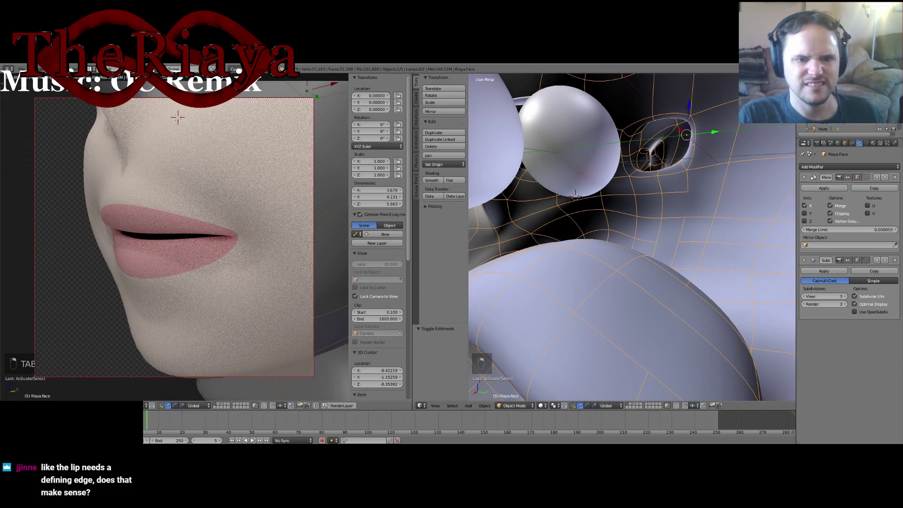
scroll(846, 113, down, 2)
click(829, 122)
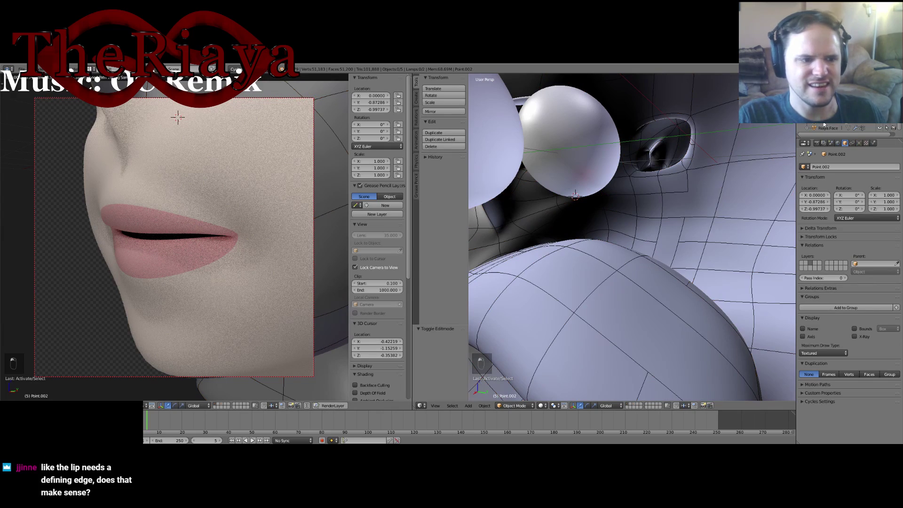
shift+click(635, 403)
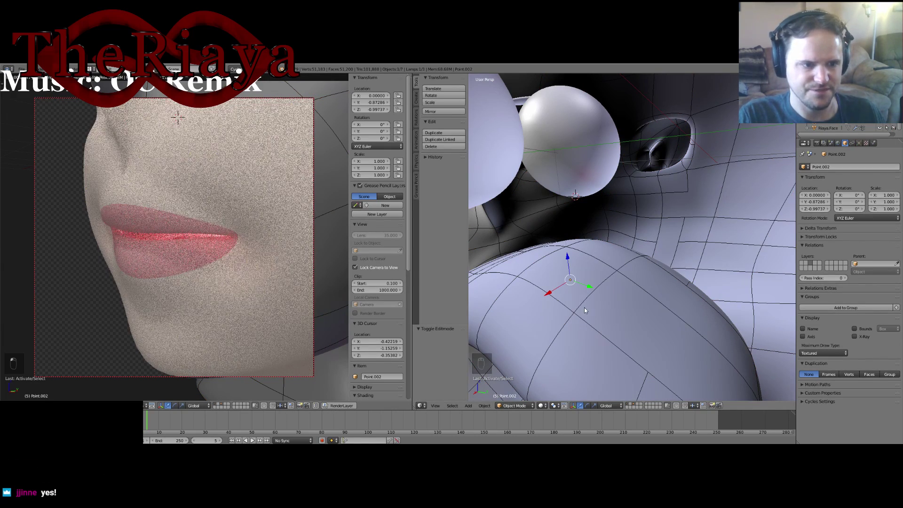
Move the mouth lamp Point.002 to the first layer and display only that layer.
shift+middle_drag(584, 308, 630, 253)
scroll(606, 244, up, 5)
scroll(607, 244, down, 1)
right_click(569, 188)
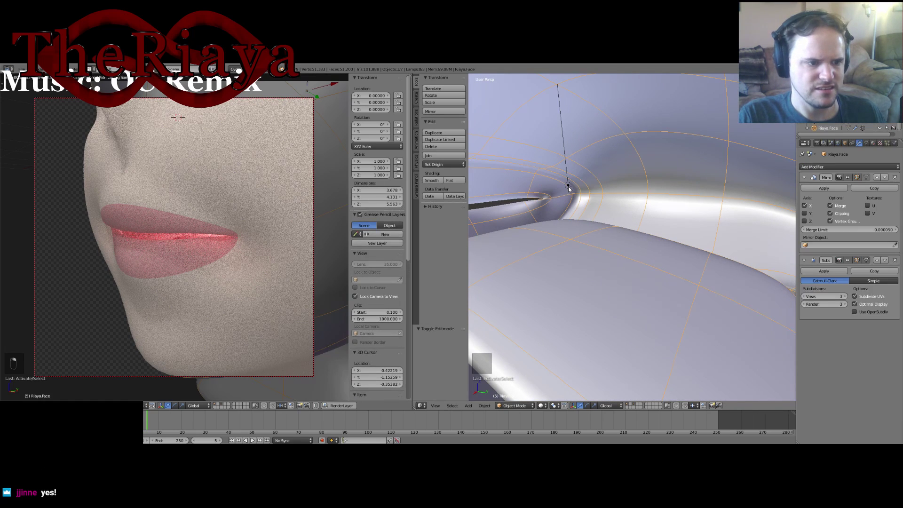
right_click(569, 188)
key(m)
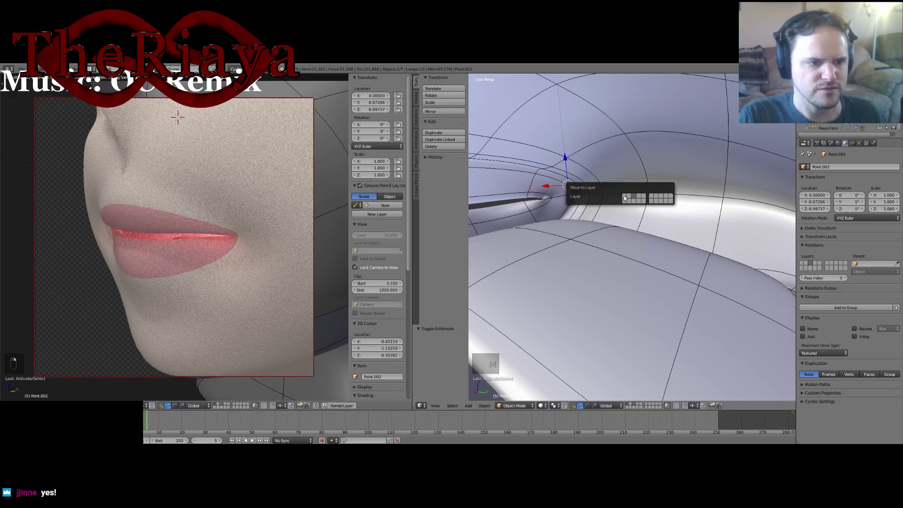
click(625, 197)
click(628, 404)
Edit the head mesh again, moving the centre vertex below the lower lip back about 0.01 along Y.
scroll(589, 262, down, 3)
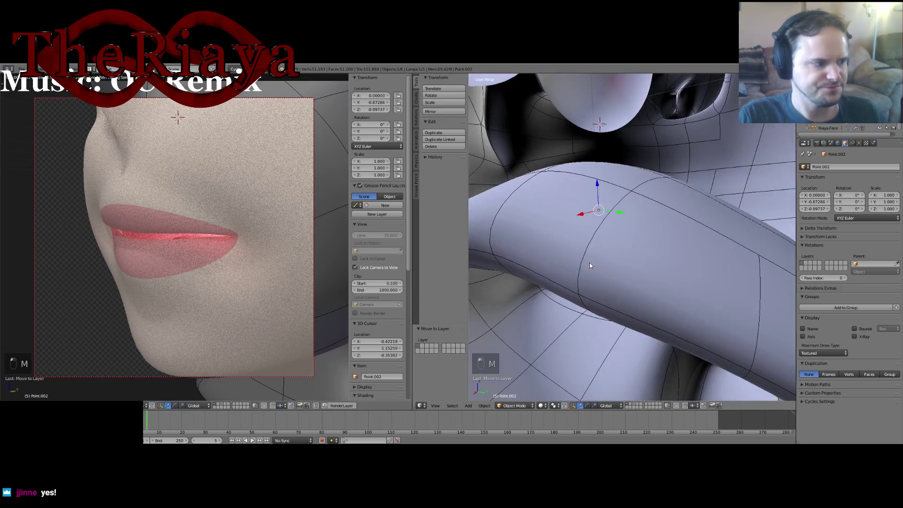
middle_drag(589, 262, 638, 277)
scroll(638, 277, down, 5)
mouse_move(217, 264)
middle_down()
mouse_move(251, 269)
mouse_move(216, 249)
middle_up()
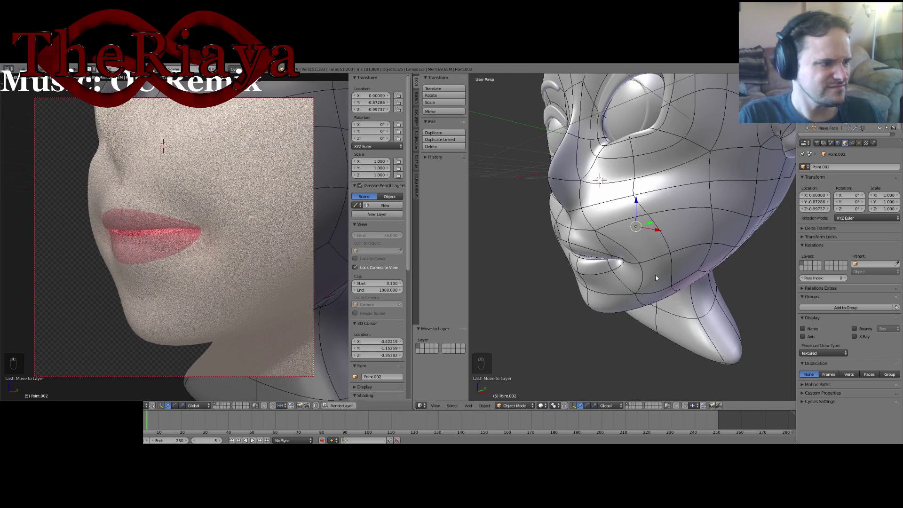
scroll(665, 275, up, 4)
middle_drag(665, 269, 673, 235)
right_click(670, 225)
middle_drag(630, 213, 572, 223)
key(Tab)
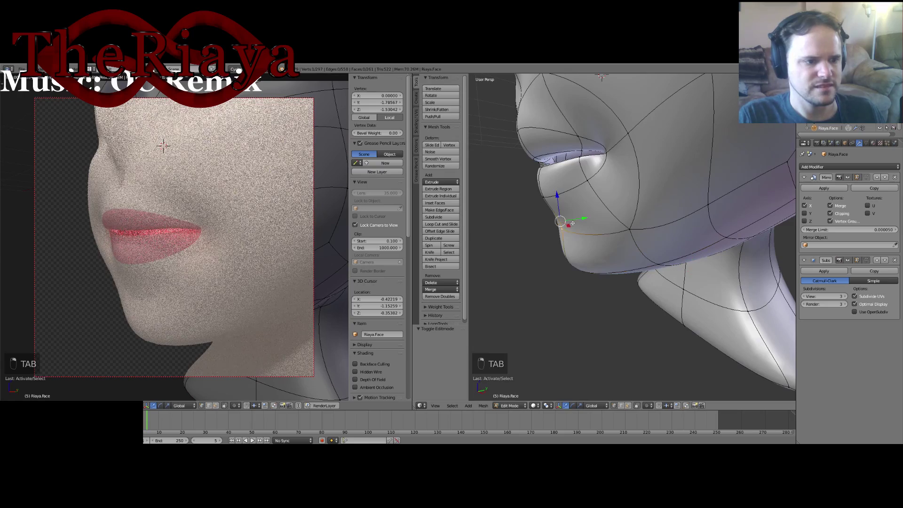
drag(582, 218, 585, 219)
Select the vertex below and outside the mouth corner and move it back about 0.028 along Y.
middle_drag(585, 218, 605, 228)
right_click(726, 216)
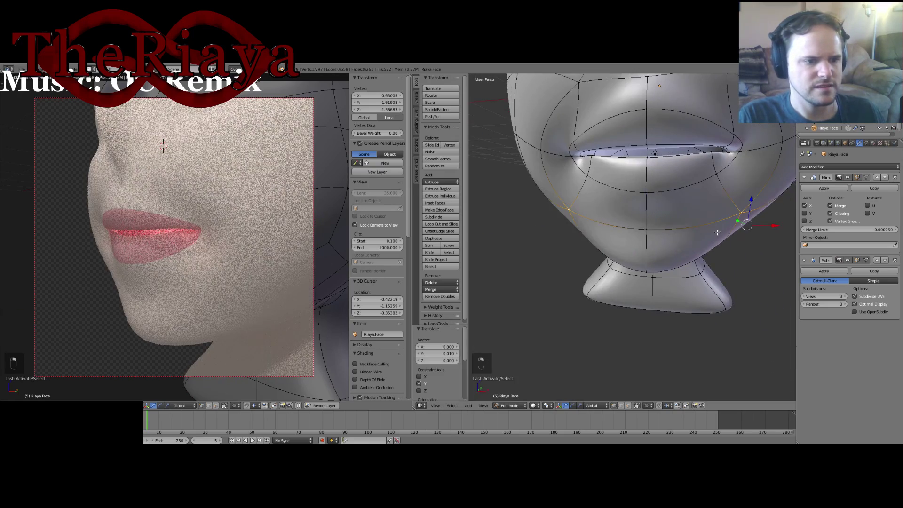
middle_drag(726, 217, 722, 238)
drag(685, 246, 687, 235)
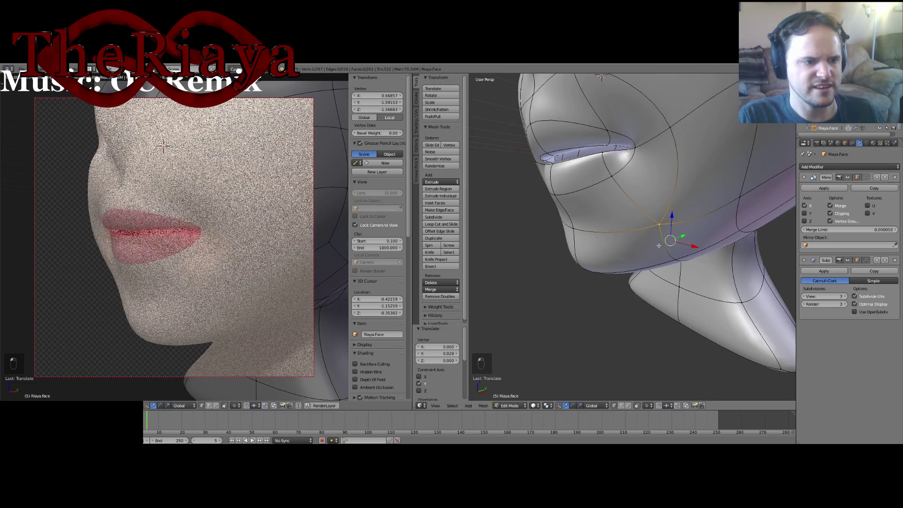
Select the two neighbouring vertices along the chin's lower edge and move them forward about 0.022 along Y.
middle_drag(659, 258, 660, 248)
right_click(678, 251)
shift+right_click(606, 260)
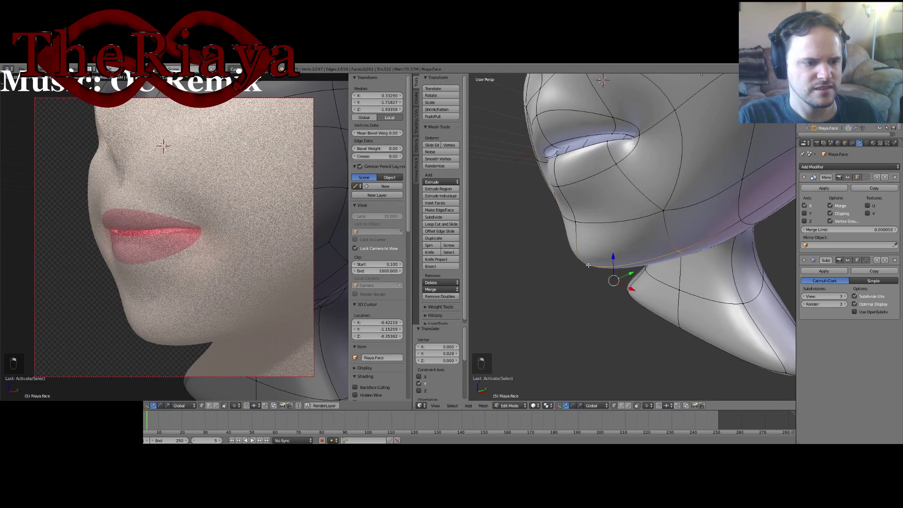
middle_drag(607, 260, 616, 271)
drag(628, 279, 626, 280)
click(626, 281)
Move the vertex at the side of the lower jaw outward about 0.021 along X and save the file.
middle_drag(626, 281, 628, 278)
right_click(726, 248)
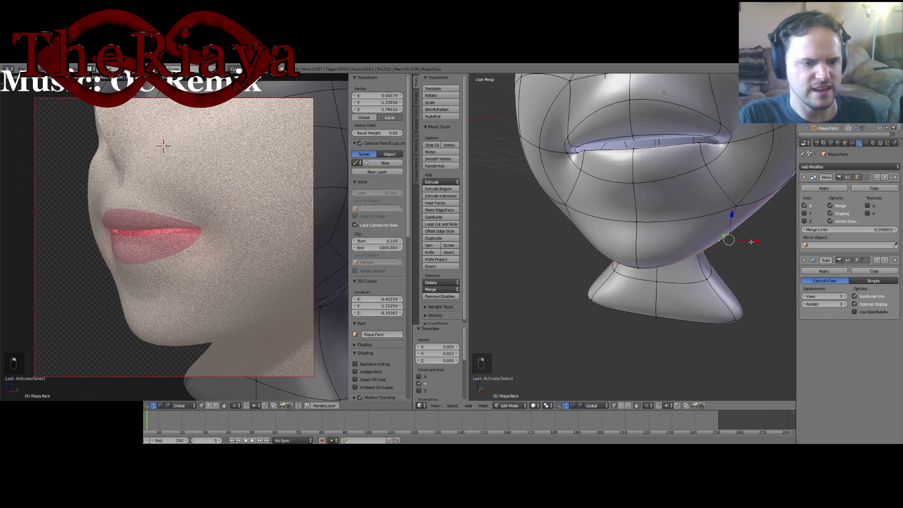
drag(751, 241, 754, 241)
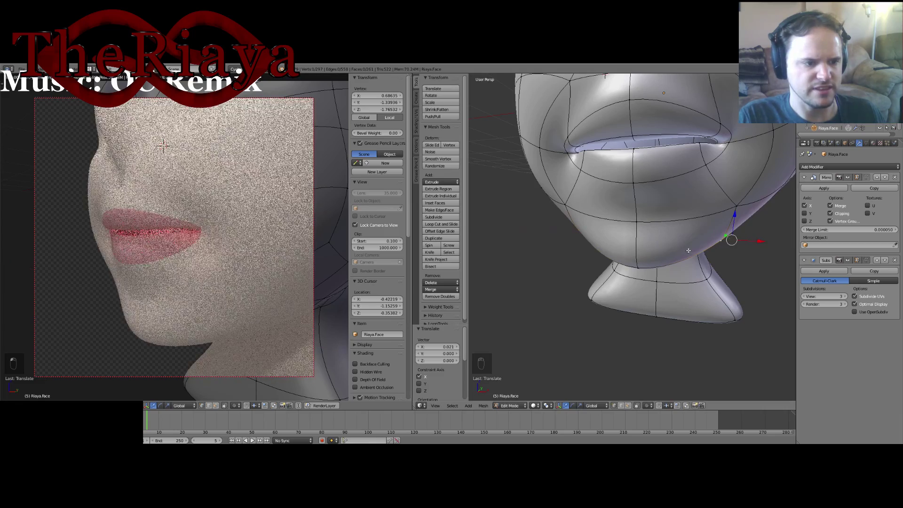
key(ctrl+s)
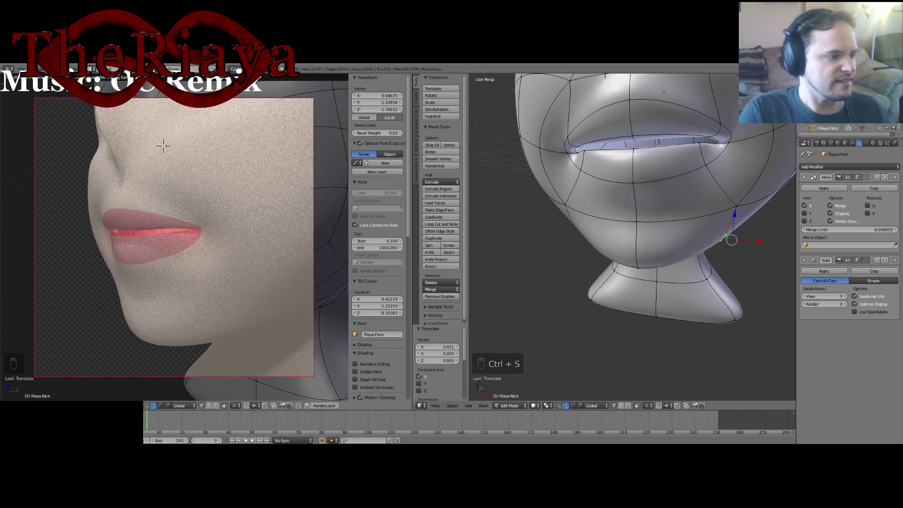
Examine the rendered chin, jaw and lips from front and three-quarter views, and save the file.
middle_drag(244, 254, 297, 259)
scroll(174, 237, down, 3)
middle_drag(174, 237, 163, 255)
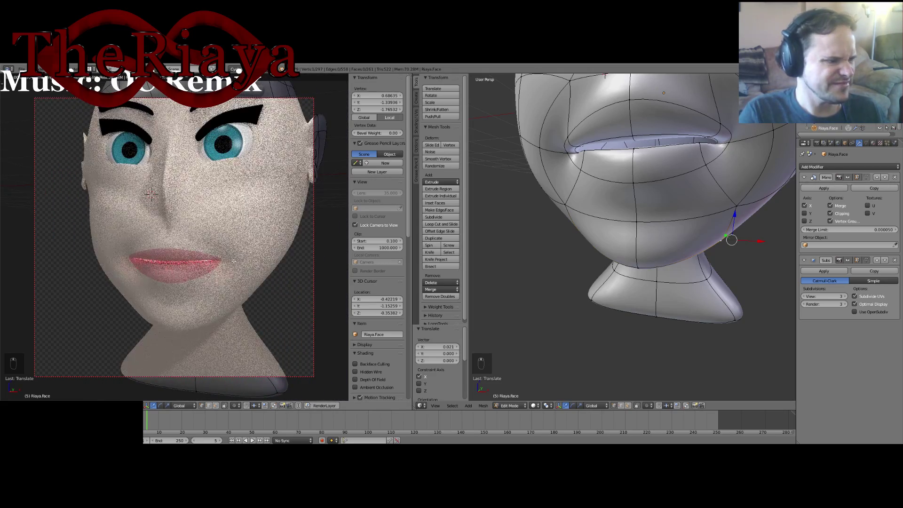
middle_drag(244, 261, 205, 255)
scroll(203, 261, down, 2)
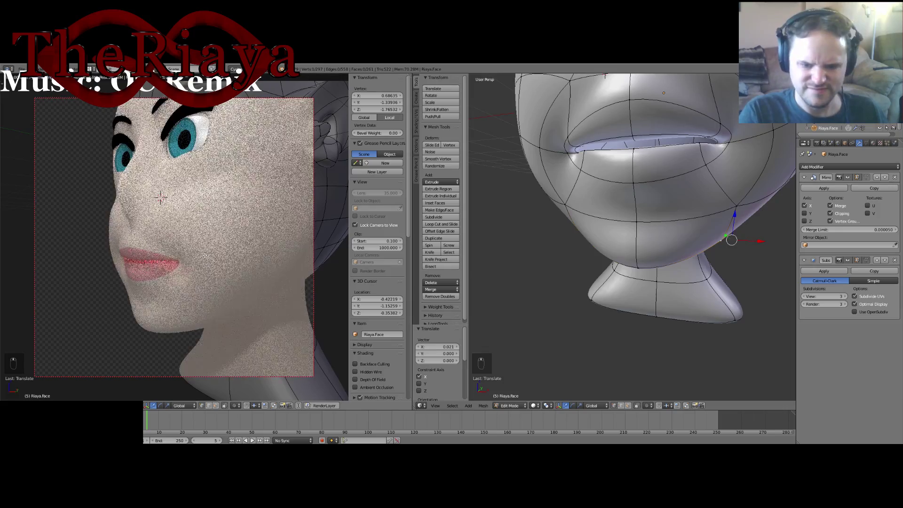
scroll(180, 269, up, 3)
shift+middle_drag(180, 269, 218, 237)
scroll(180, 228, down, 1)
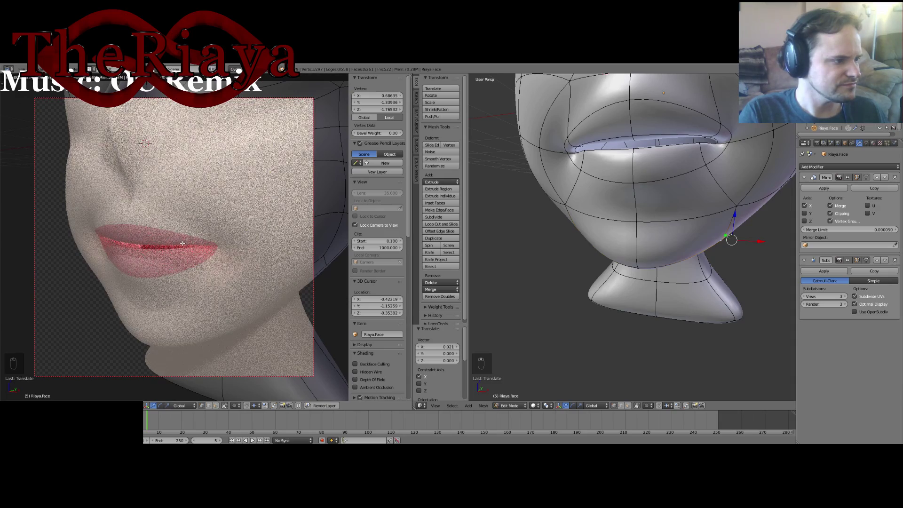
key(ctrl+s)
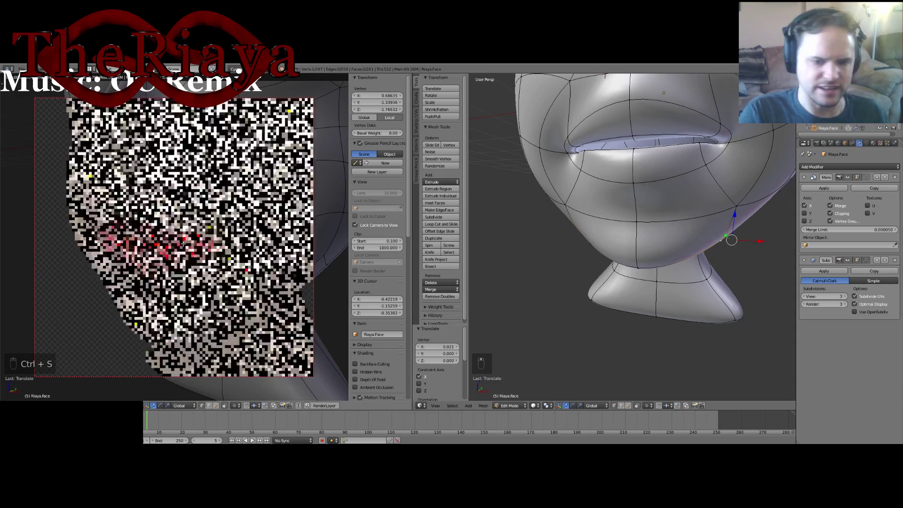
Examine the eye and its socket up close in both the mesh and the render, and the rendered face from the front.
middle_drag(722, 197, 710, 218)
scroll(696, 230, down, 3)
scroll(710, 217, up, 8)
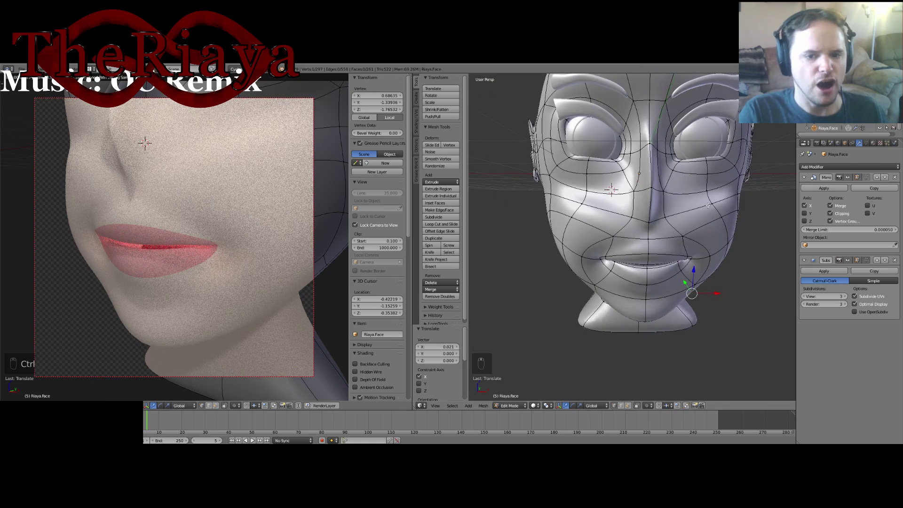
middle_drag(670, 255, 626, 254)
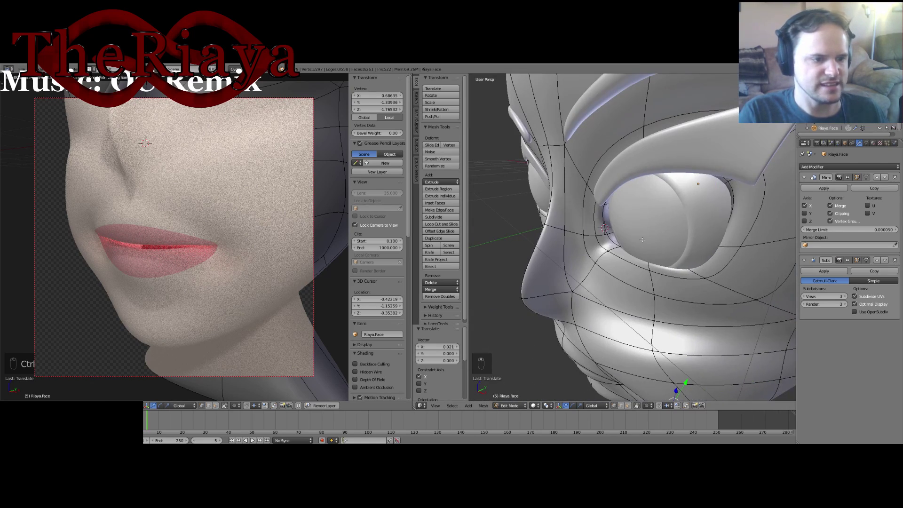
middle_drag(188, 236, 206, 275)
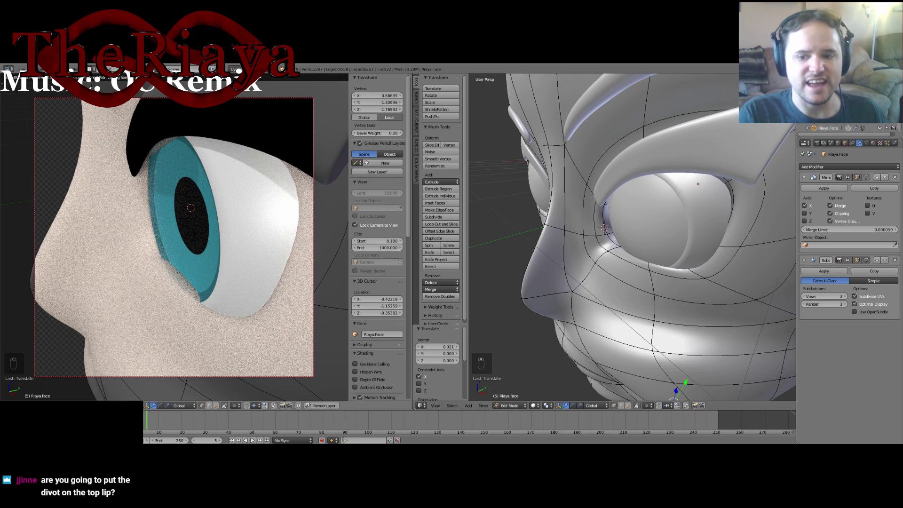
scroll(195, 294, down, 3)
middle_drag(195, 294, 228, 254)
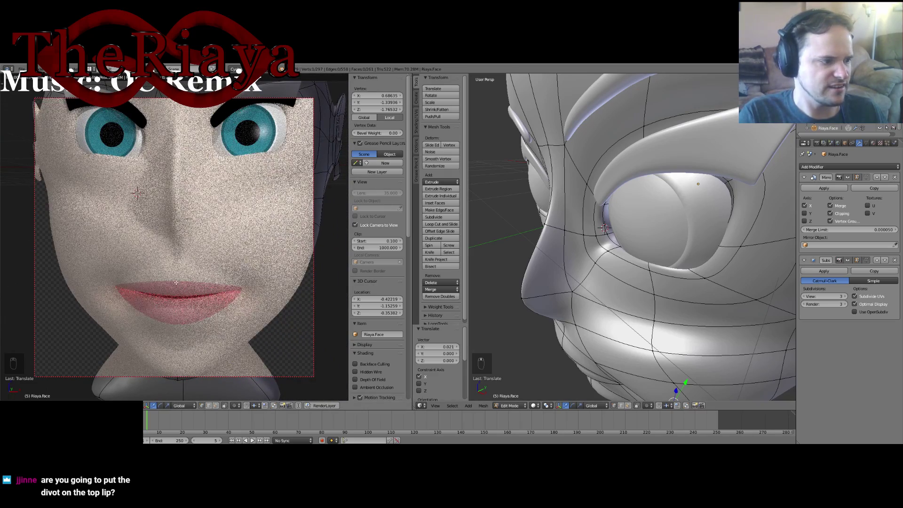
Select the two centre vertices between the nose and the upper lip.
scroll(180, 286, up, 1)
middle_drag(596, 365, 633, 306)
right_click(600, 269)
right_click(600, 242)
shift+right_click(601, 268)
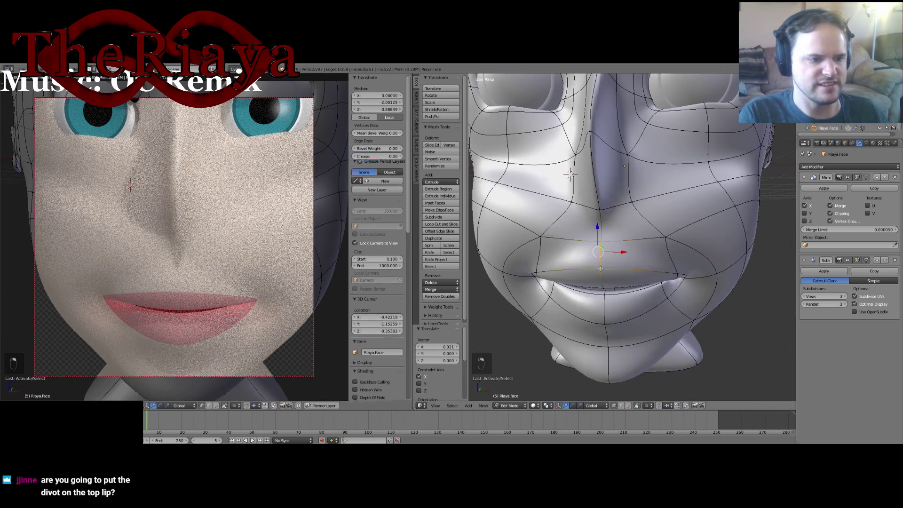
Examine the upper-lip area and the head's overall proportions from the front, and save the file.
middle_drag(617, 266, 635, 280)
scroll(630, 278, down, 4)
scroll(638, 283, up, 5)
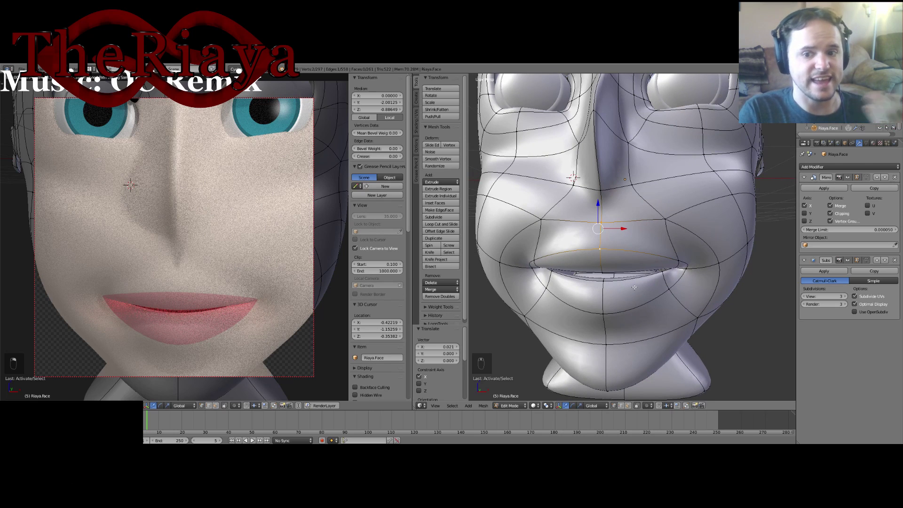
scroll(660, 322, down, 4)
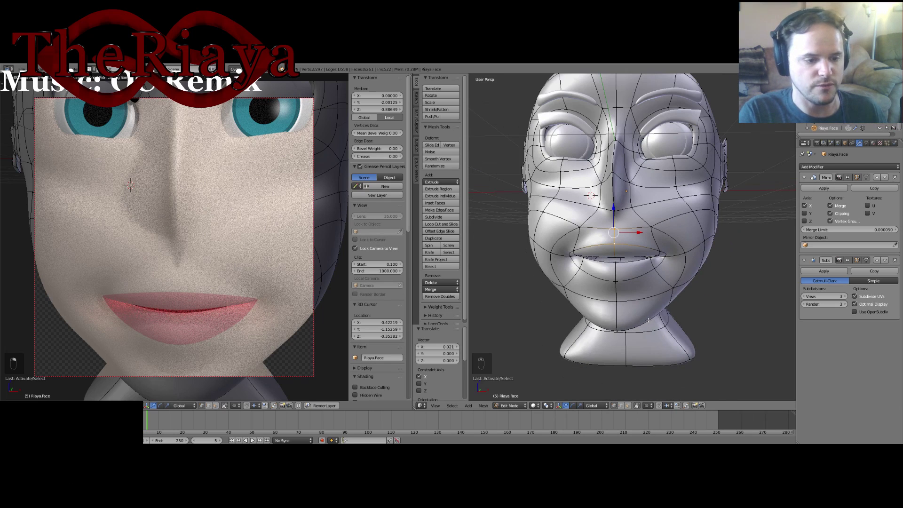
scroll(648, 319, down, 2)
shift+middle_drag(684, 327, 678, 306)
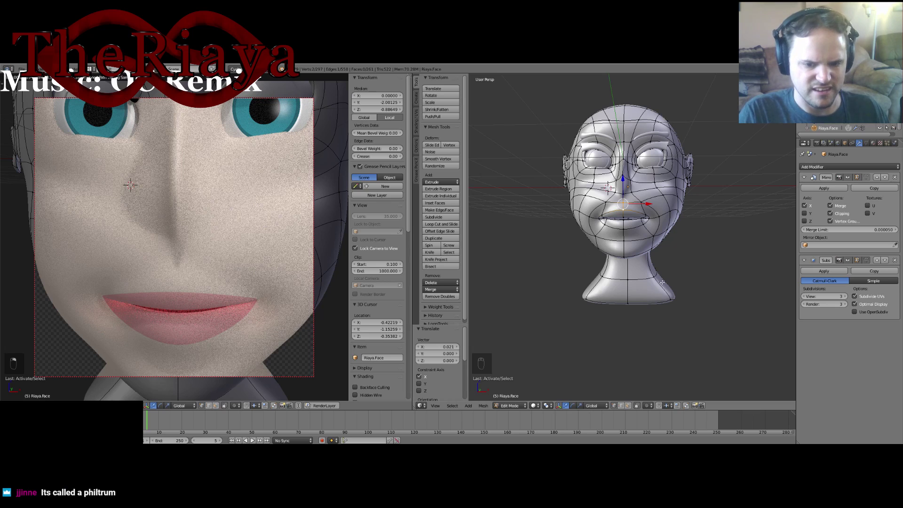
scroll(665, 288, up, 2)
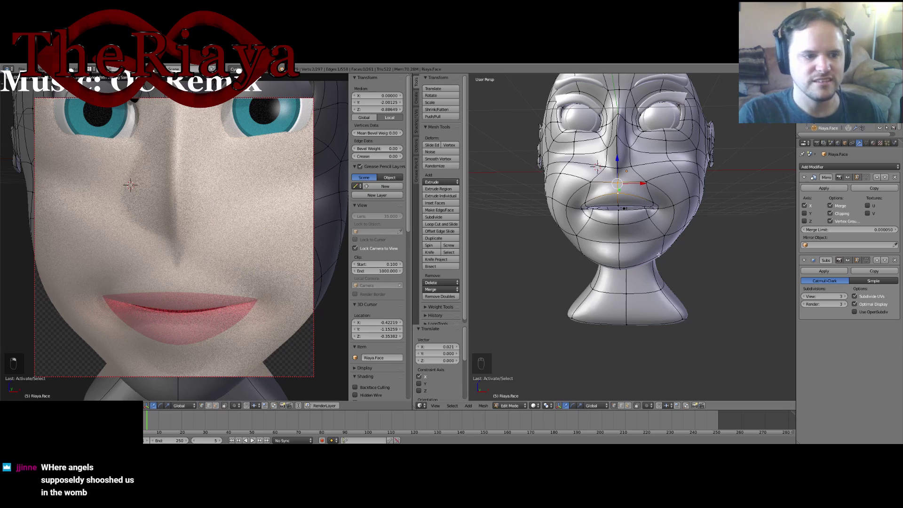
key(ctrl+s)
click(640, 214)
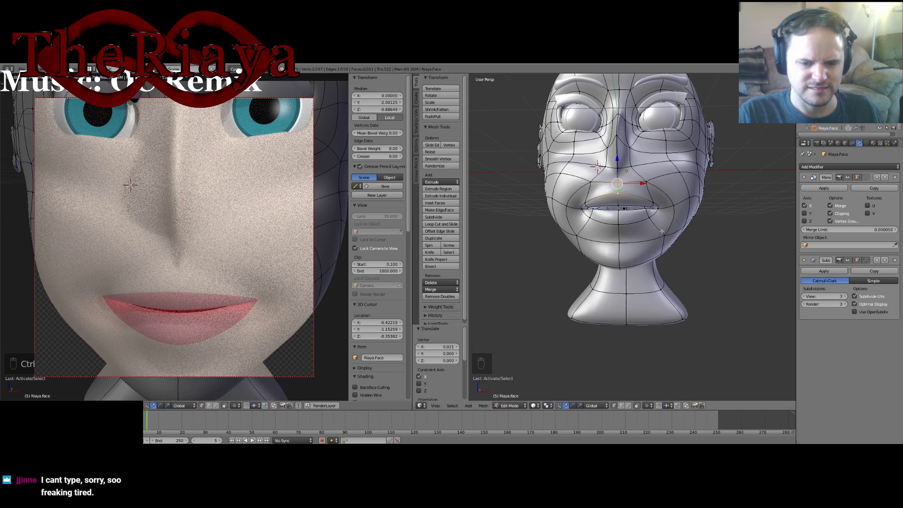
Return the head to Object Mode and examine the smooth shape of its lips, cheek and eye socket.
scroll(684, 235, up, 3)
shift+middle_drag(684, 169, 687, 268)
middle_drag(688, 268, 664, 259)
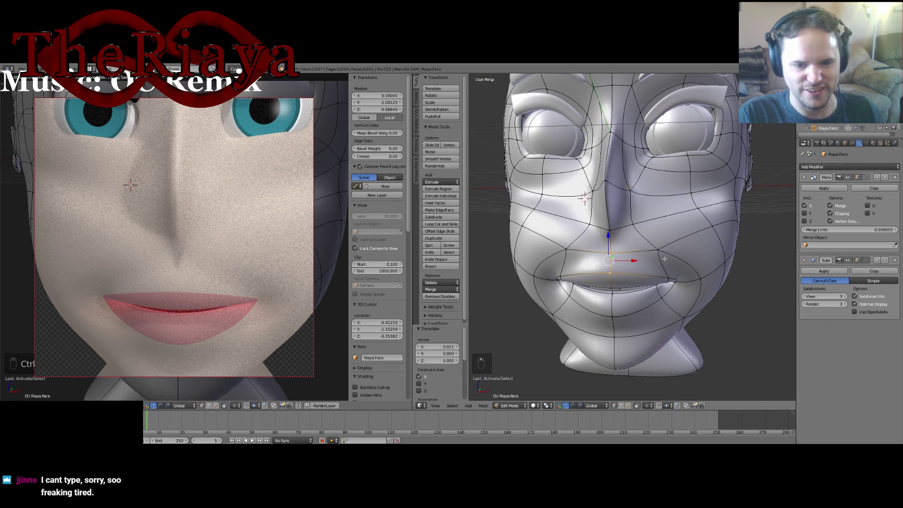
middle_drag(673, 267, 642, 262)
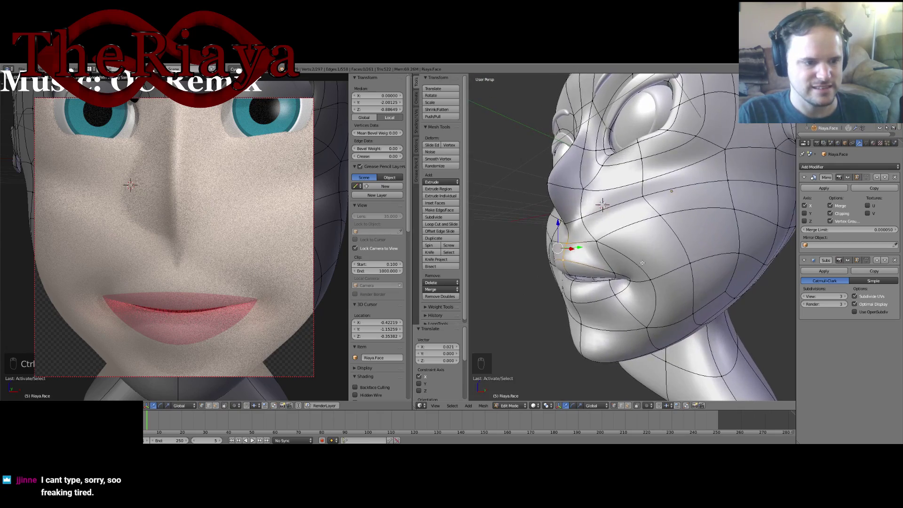
key(Tab)
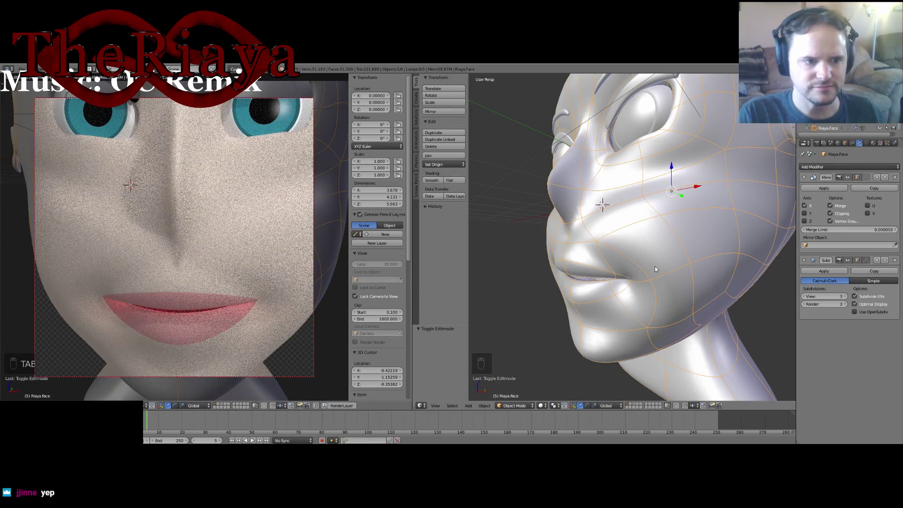
middle_drag(653, 267, 617, 286)
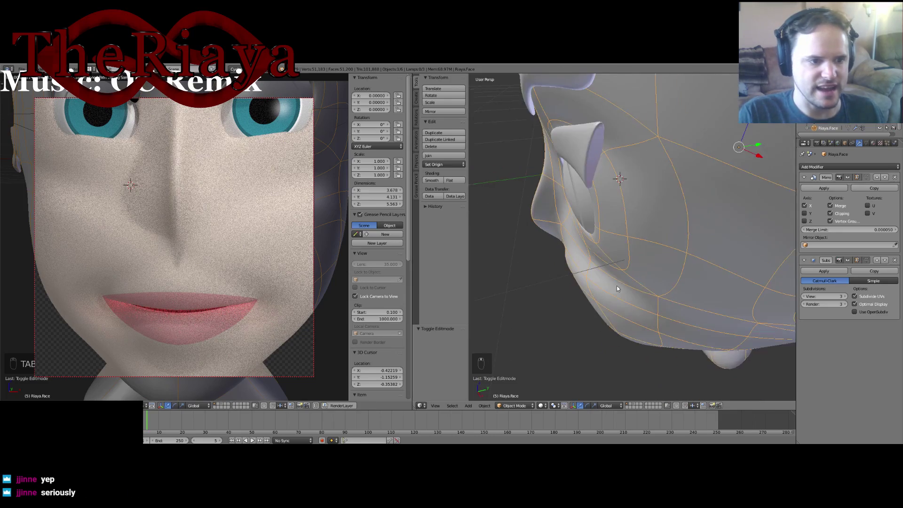
scroll(615, 284, up, 1)
key(Tab)
key(Tab)
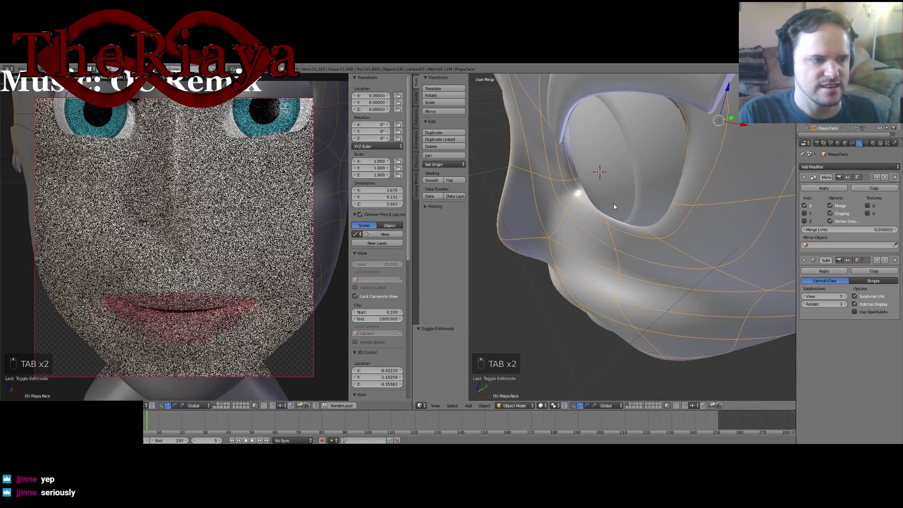
Examine the rendered eye from the side and the whole head from front and three-quarter views.
middle_drag(291, 173, 153, 245)
scroll(202, 245, up, 2)
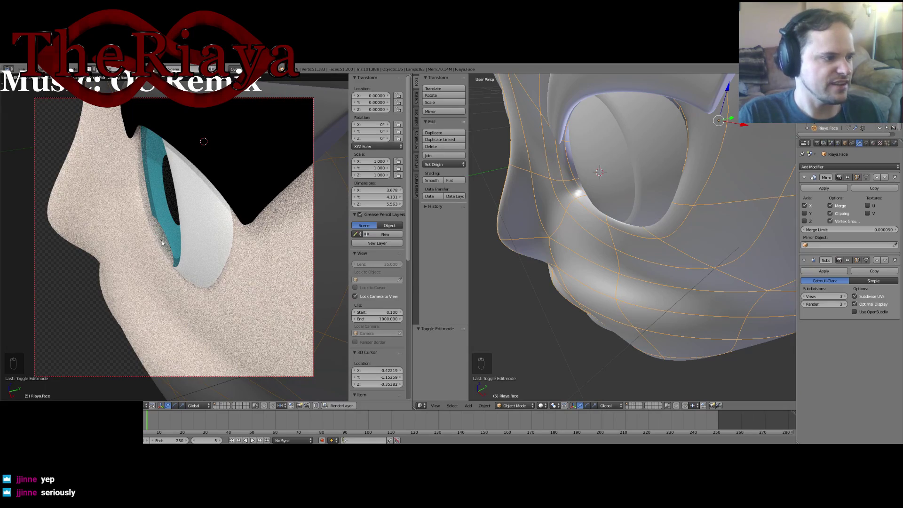
middle_drag(164, 250, 201, 153)
scroll(201, 152, down, 3)
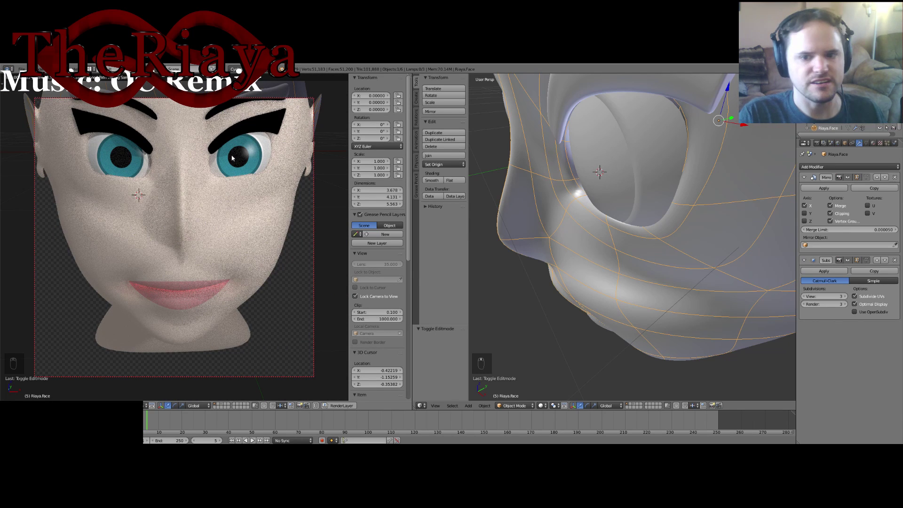
middle_drag(218, 180, 229, 121)
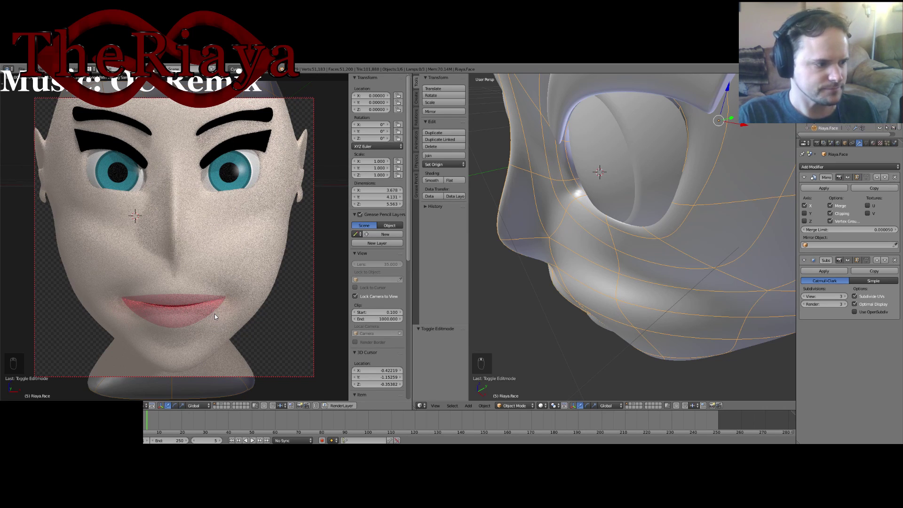
scroll(215, 314, down, 1)
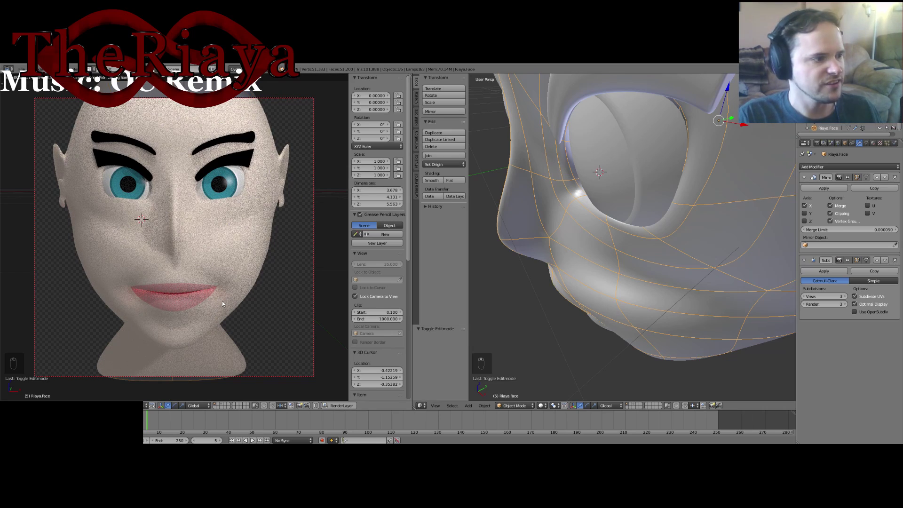
middle_drag(225, 281, 219, 280)
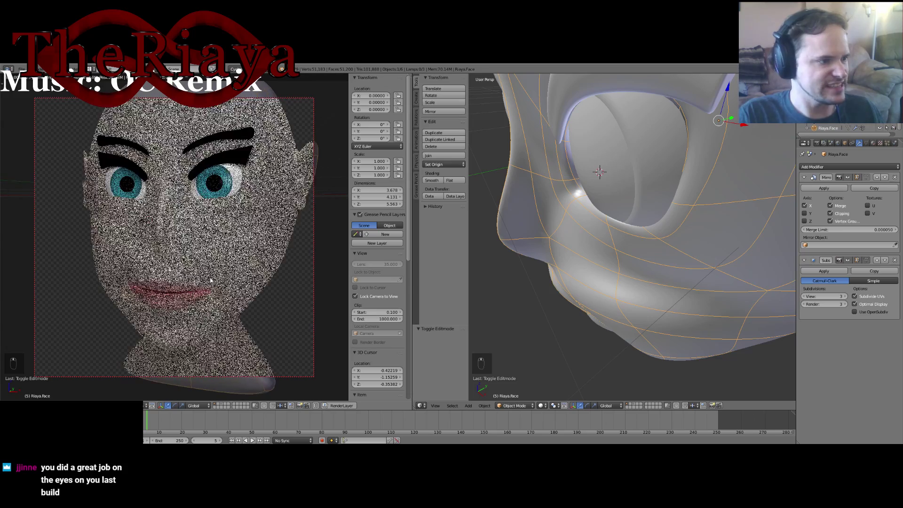
scroll(216, 276, down, 2)
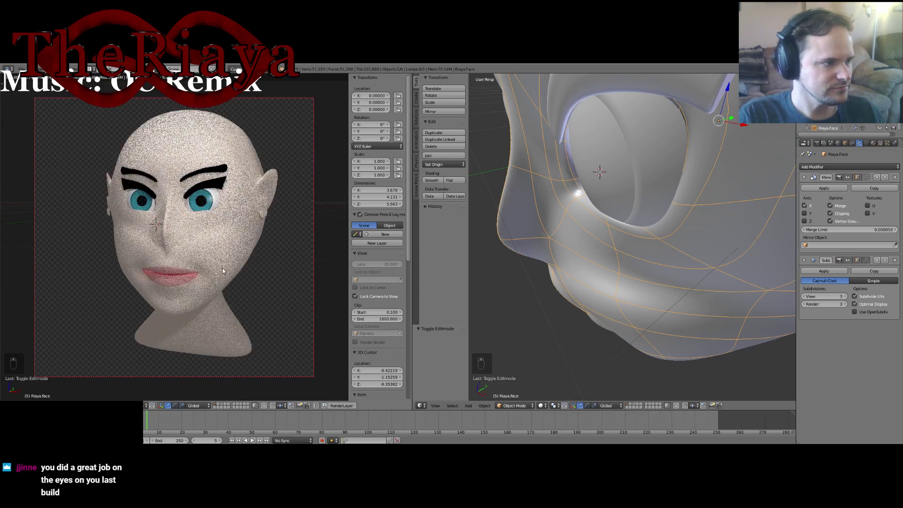
shift+middle_drag(222, 266, 215, 265)
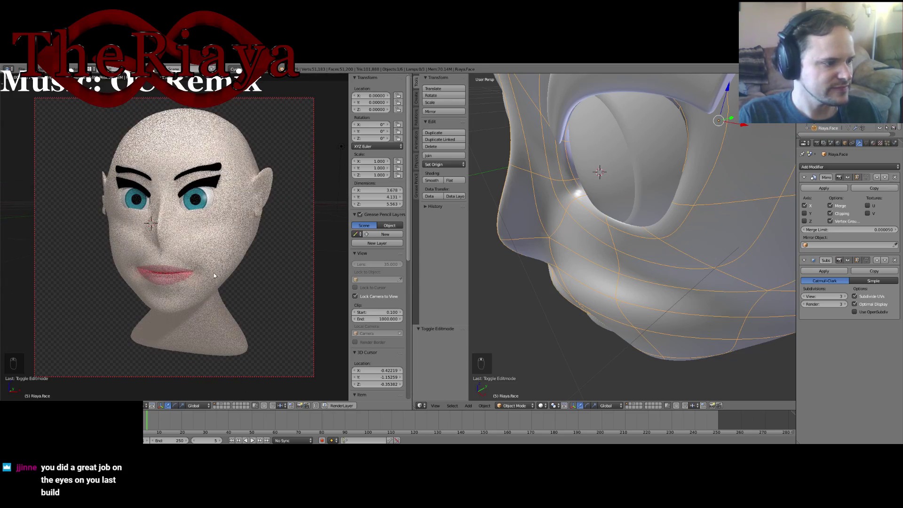
Examine the head model's mouth and nose from the front and its eye area from three-quarter view.
middle_drag(551, 277, 628, 247)
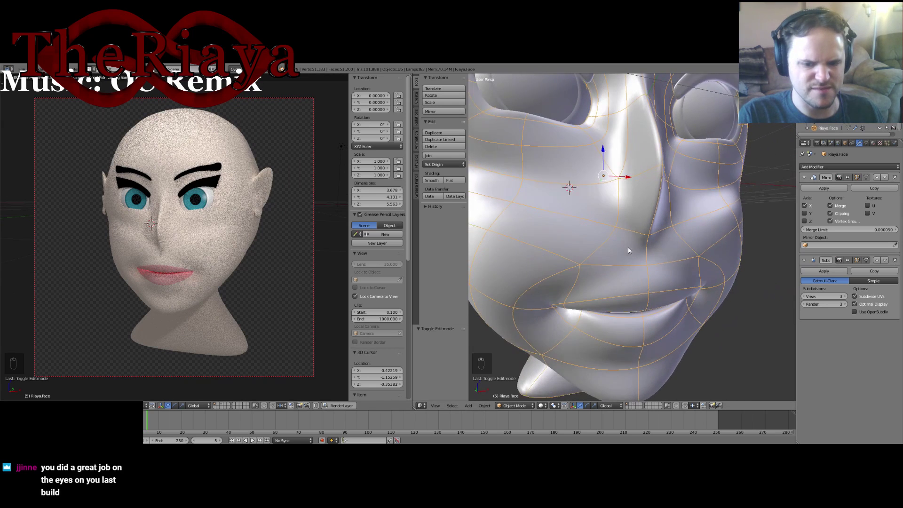
key(KP_1)
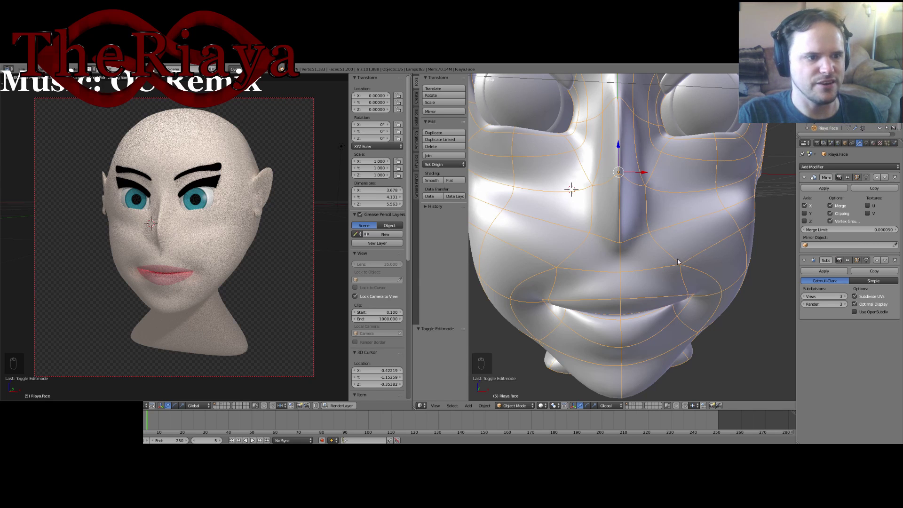
middle_drag(679, 262, 651, 272)
scroll(686, 276, down, 1)
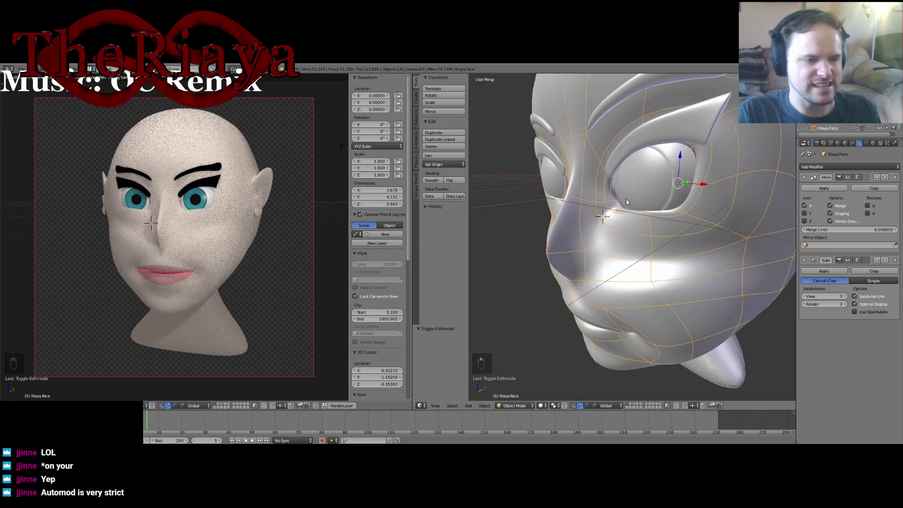
Enter Edit Mode on the head and trace the edge loops around the mouth opening, outer lips and eye socket by selecting them.
middle_drag(625, 199, 657, 237)
key(Tab)
middle_drag(635, 317, 621, 320)
alt+click(619, 320)
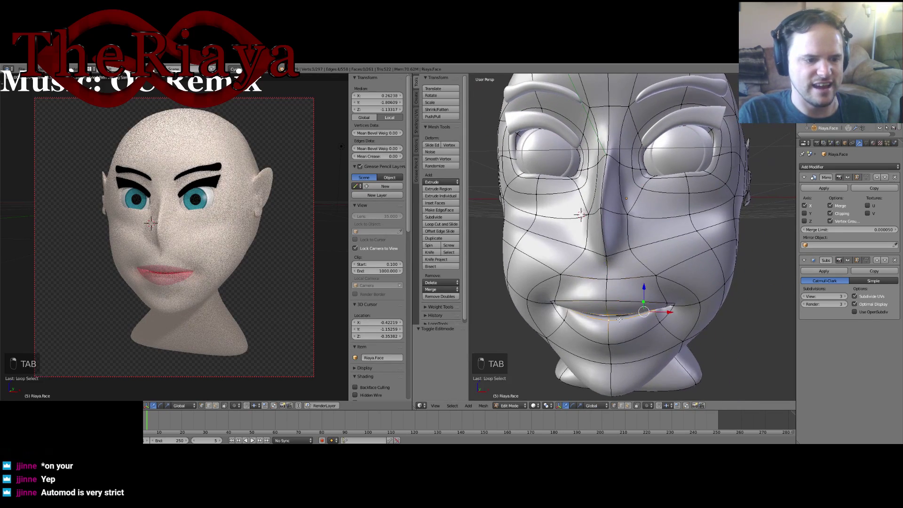
alt+shift+click(632, 340)
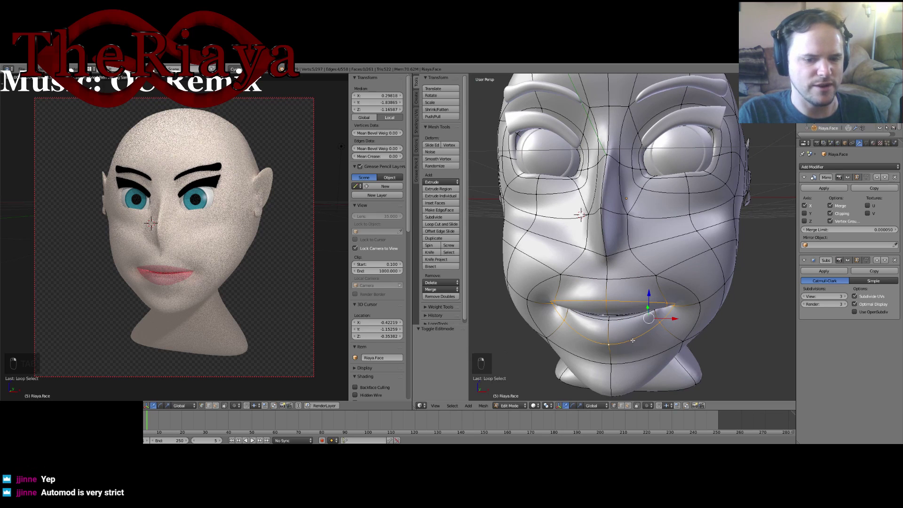
alt+click(651, 174)
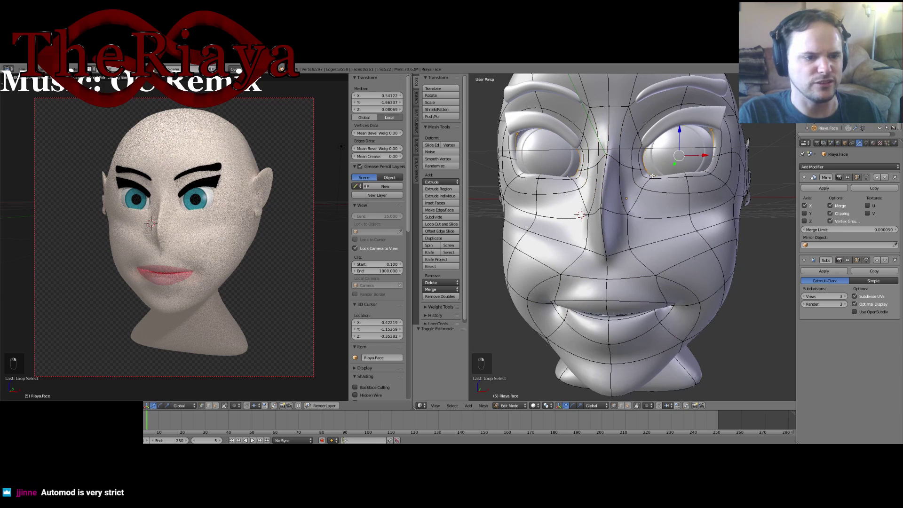
Switch to face selection and select the face loops surrounding the eye socket.
click(628, 406)
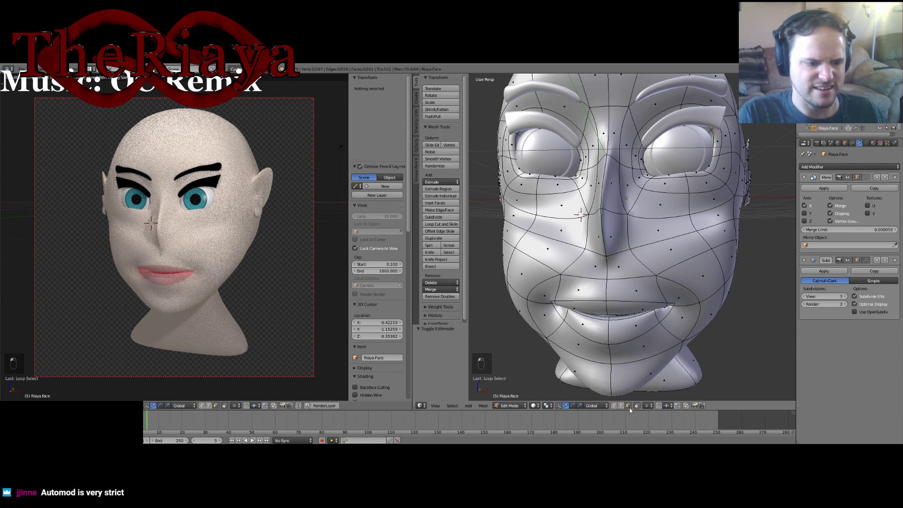
alt+click(651, 176)
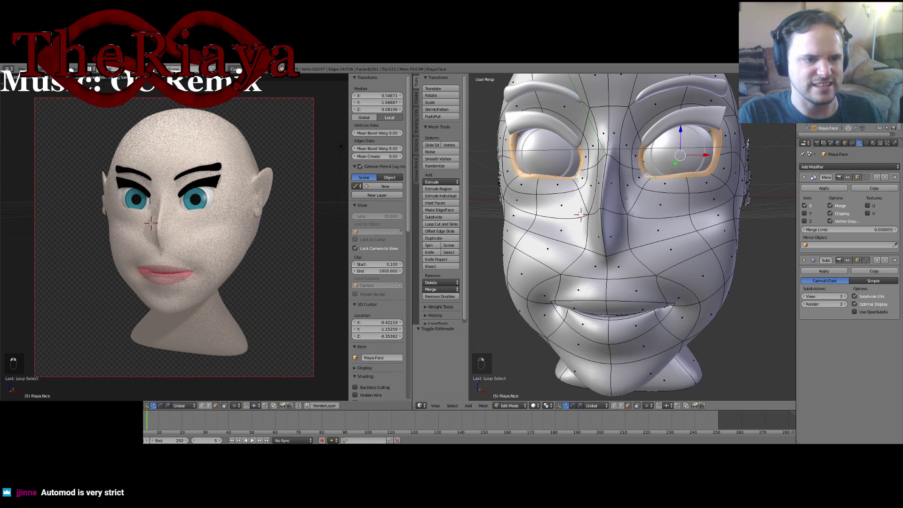
alt+shift+click(685, 185)
Deselect all faces and save the file over the existing version.
key(a)
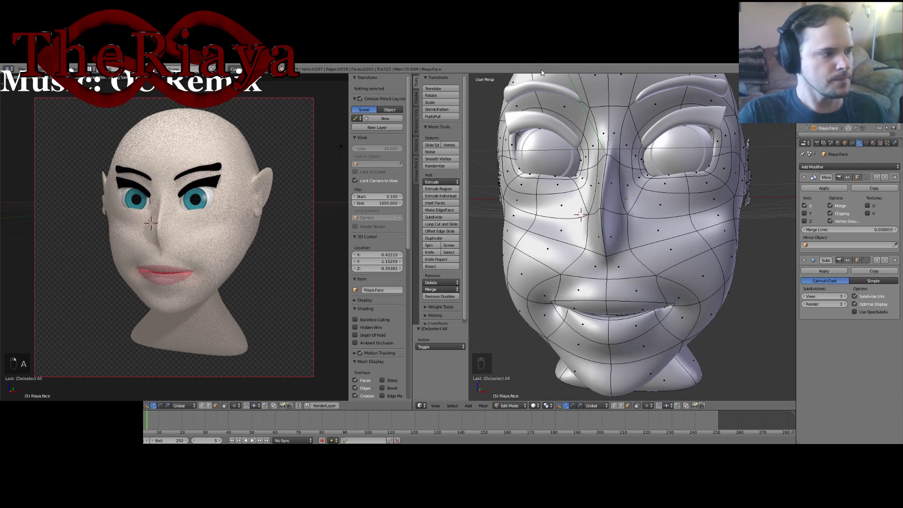
key(ctrl+s)
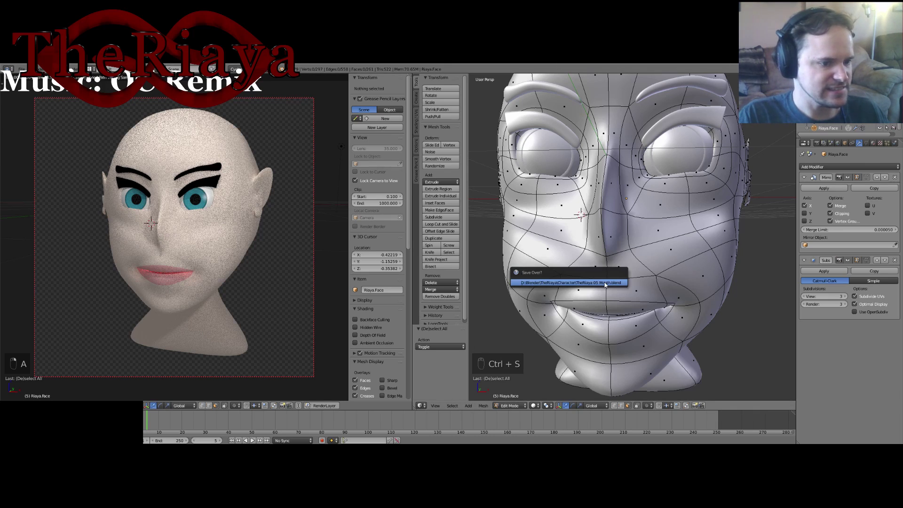
click(604, 282)
Return the head to Object Mode and examine its mouth, chin and neck from the front, from below and from the top.
key(Tab)
middle_drag(595, 292, 602, 293)
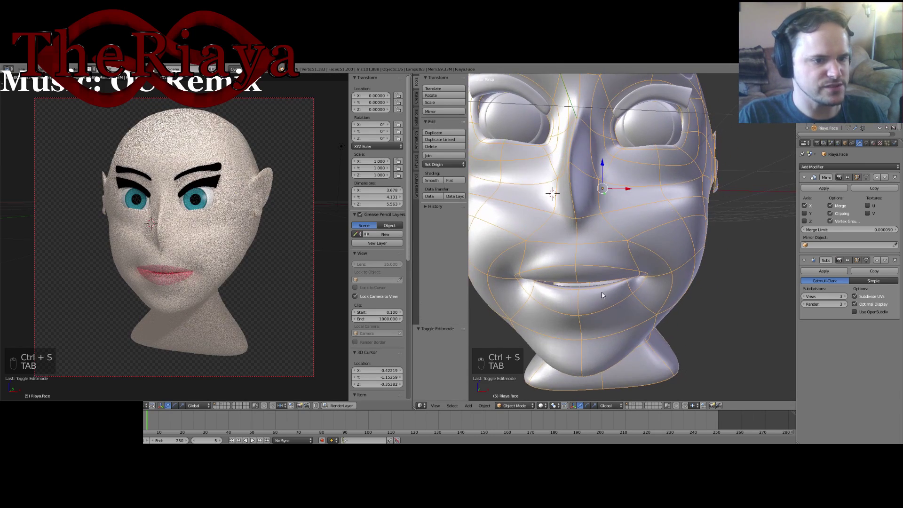
middle_drag(665, 284, 689, 262)
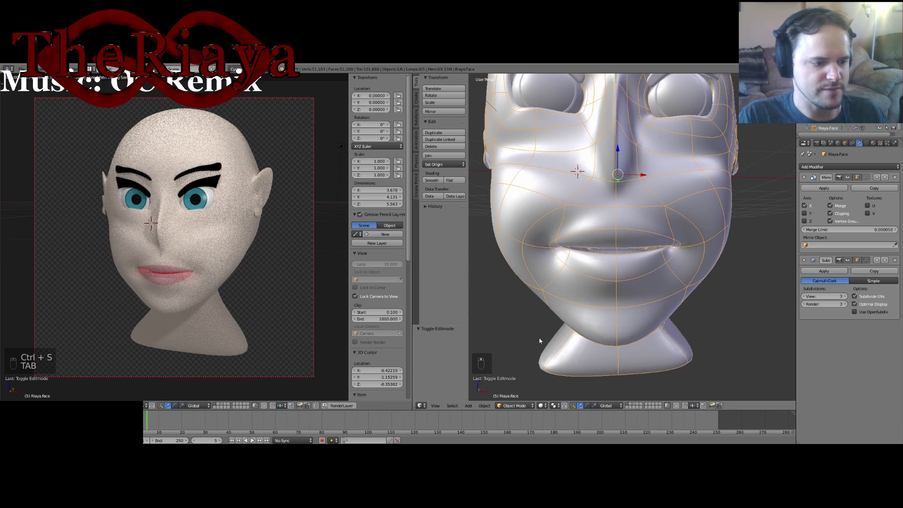
click(517, 406)
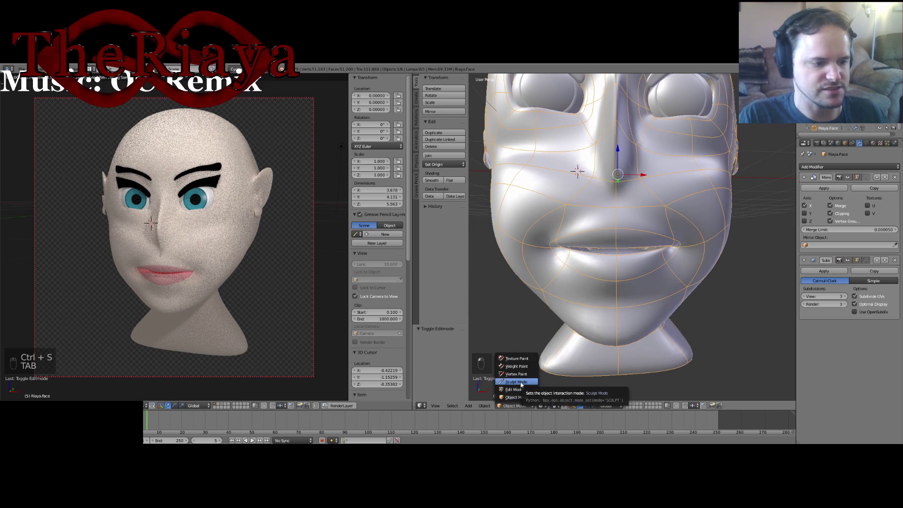
middle_drag(689, 316, 684, 254)
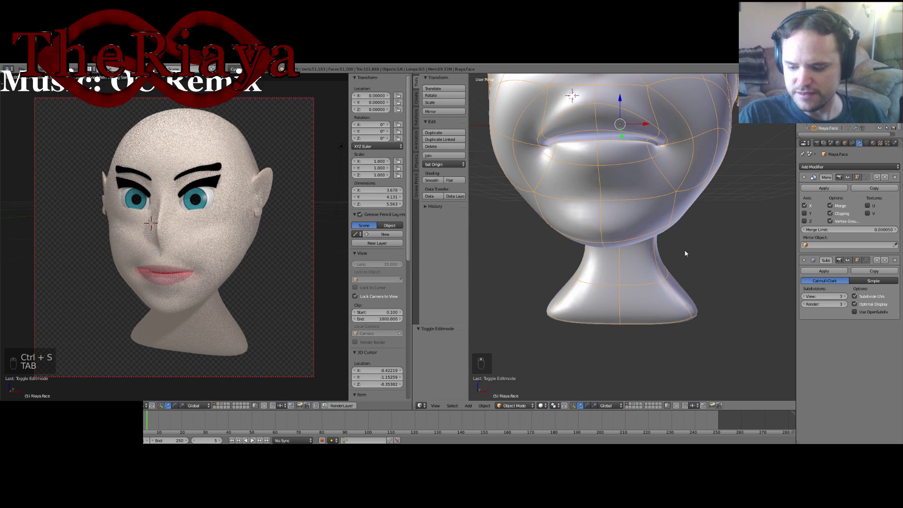
middle_drag(636, 228, 650, 243)
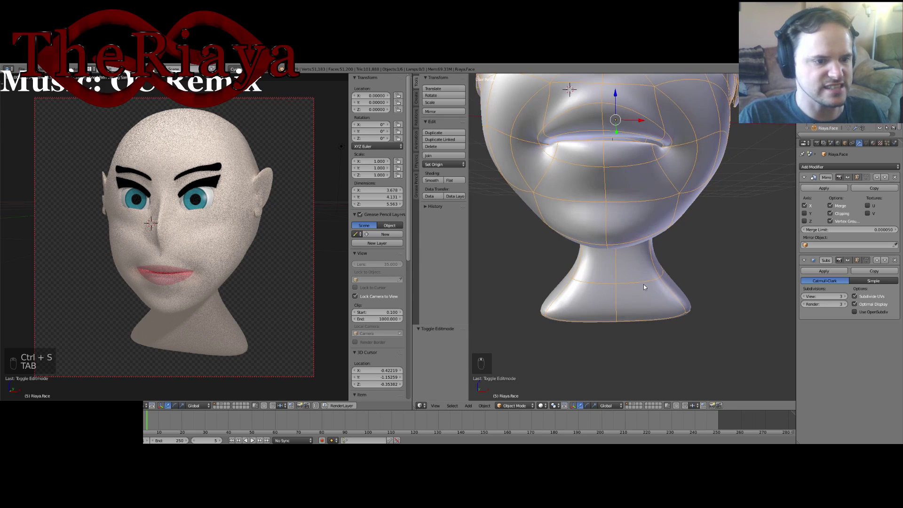
middle_drag(643, 282, 631, 232)
scroll(630, 232, down, 1)
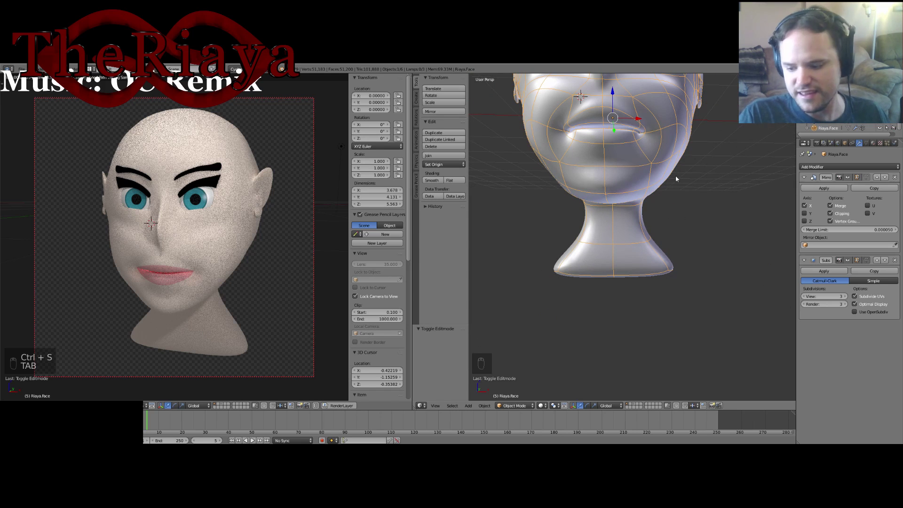
middle_drag(675, 178, 676, 241)
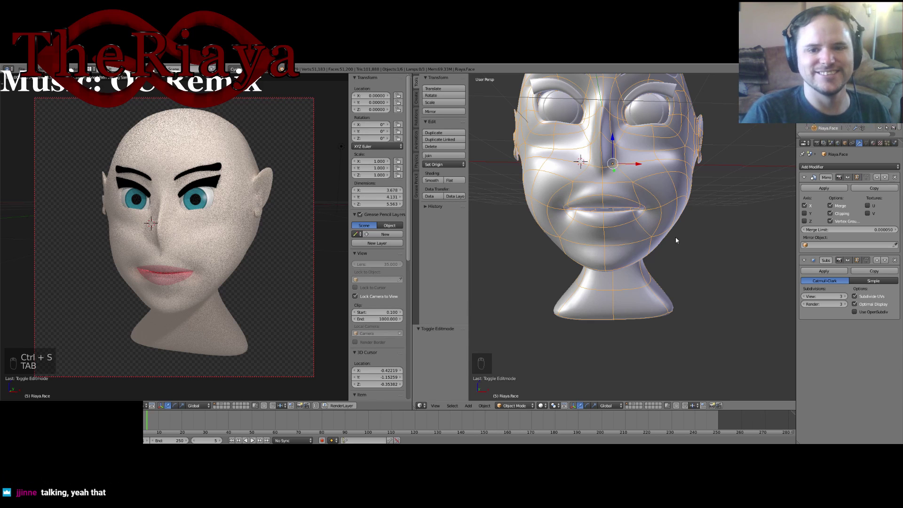
key(KP_7)
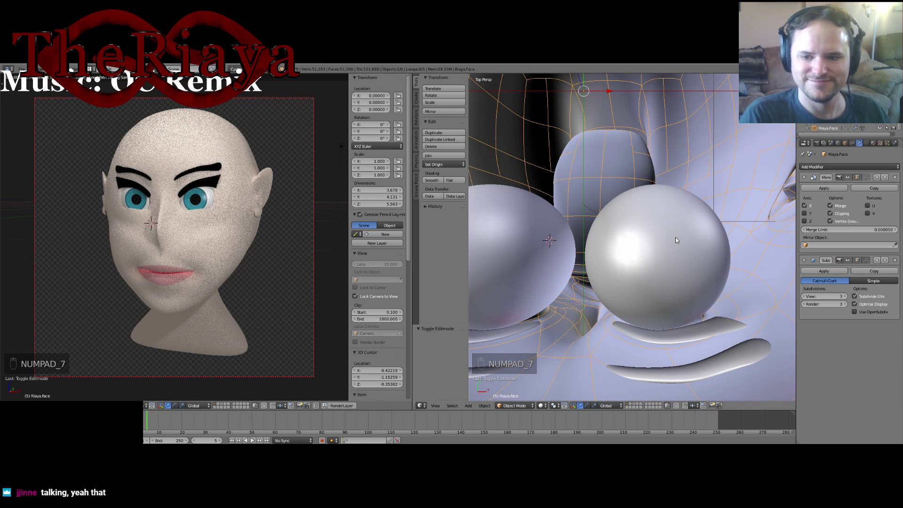